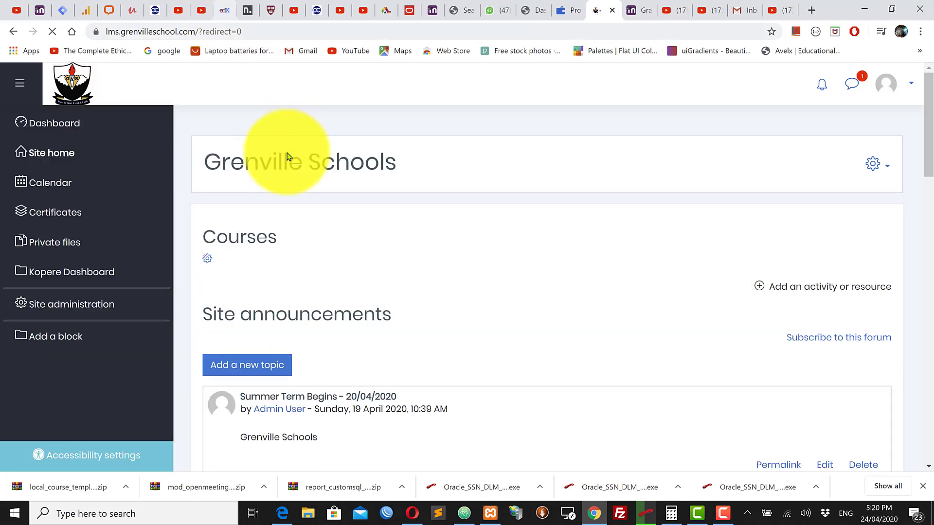
Find the Sociology course through the course search on the site home page and open it.
scroll(443, 338, "down", 6)
scroll(443, 339, "down", 20)
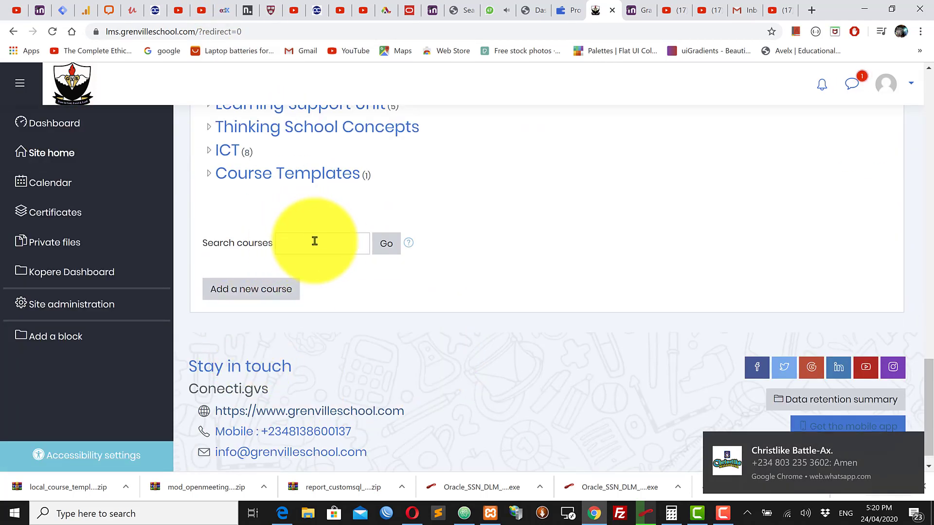
left_click(313, 243)
left_click(300, 277)
left_click(385, 247)
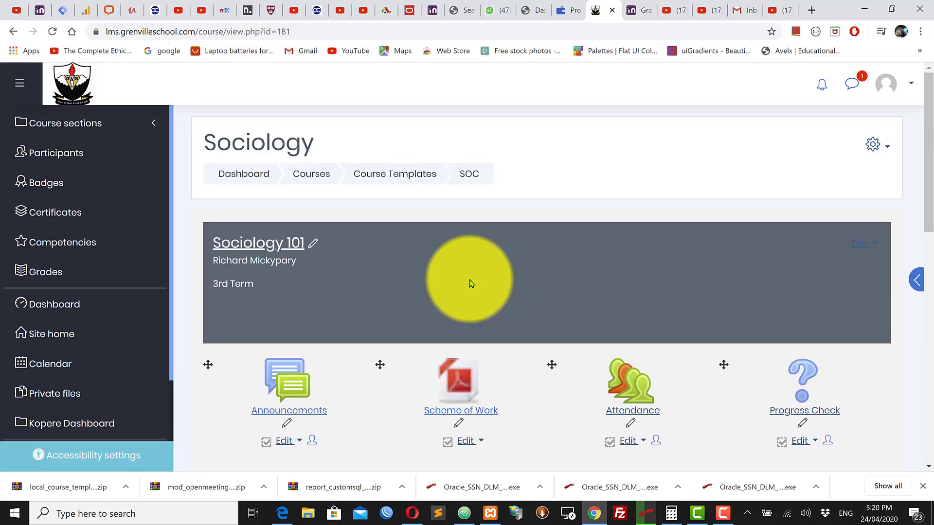
Examine the Sociology course page, including its title, top activities, the Introduction to Sociology restriction and the remaining sections.
scroll(470, 283, "down", 10)
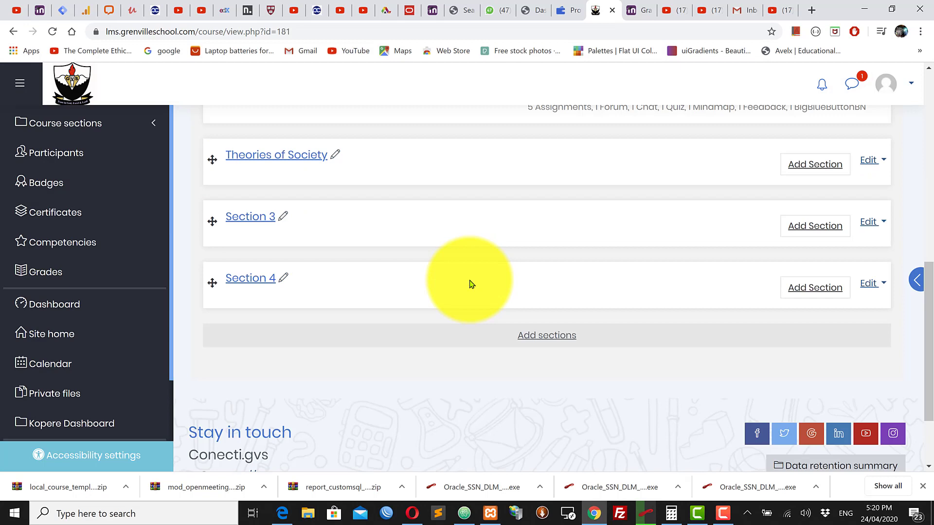
scroll(470, 283, "up", 8)
scroll(473, 285, "down", 3)
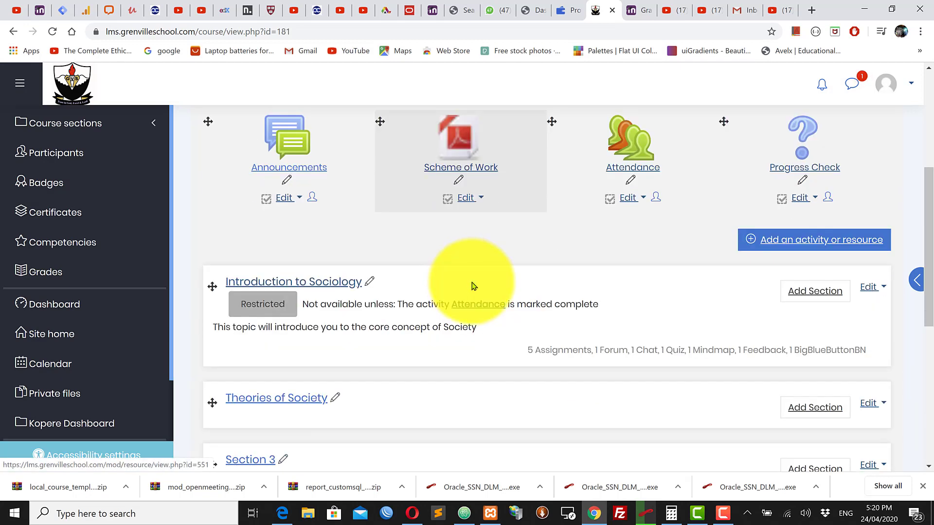
scroll(473, 286, "up", 4)
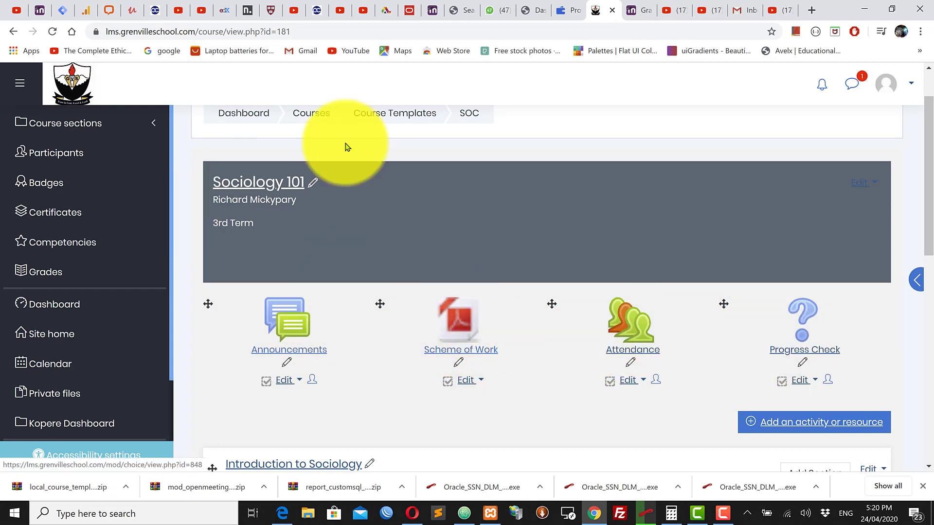
scroll(560, 331, "down", 2)
scroll(487, 341, "down", 1)
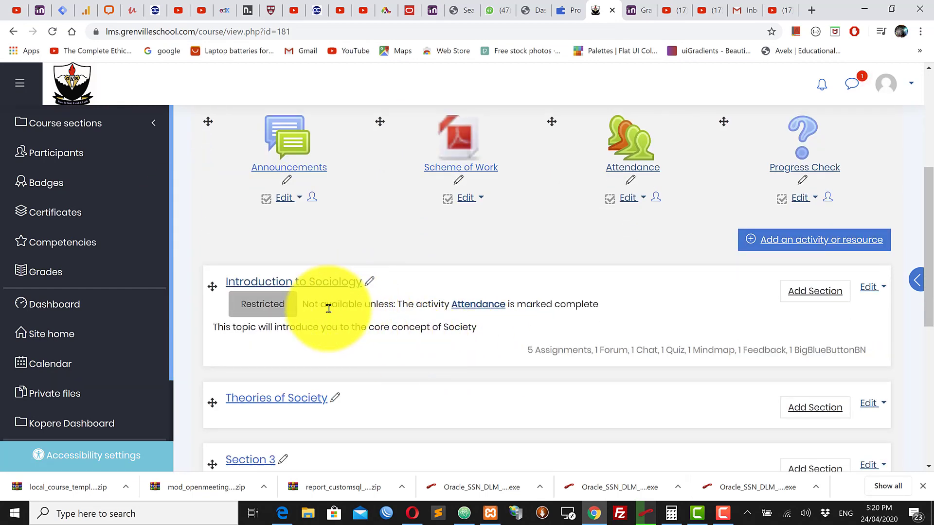
scroll(323, 283, "down", 2)
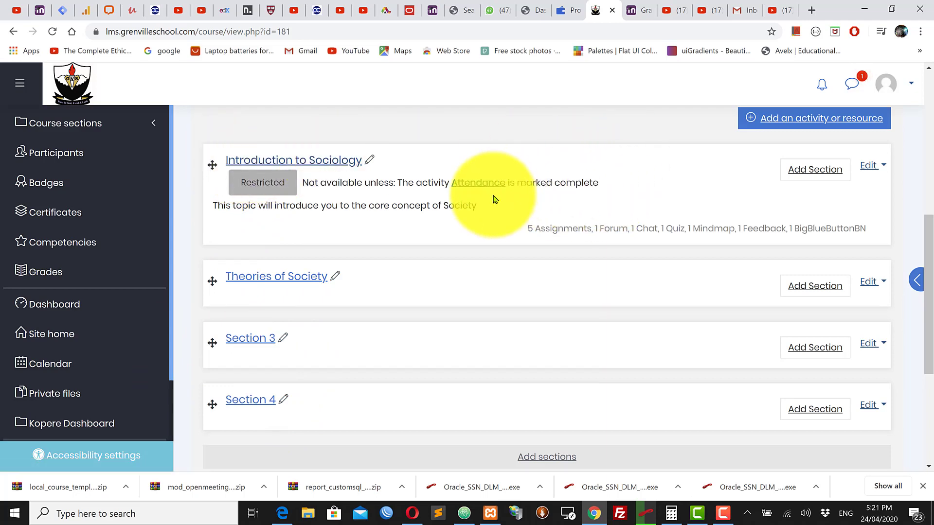
scroll(503, 310, "up", 2)
scroll(502, 310, "up", 3)
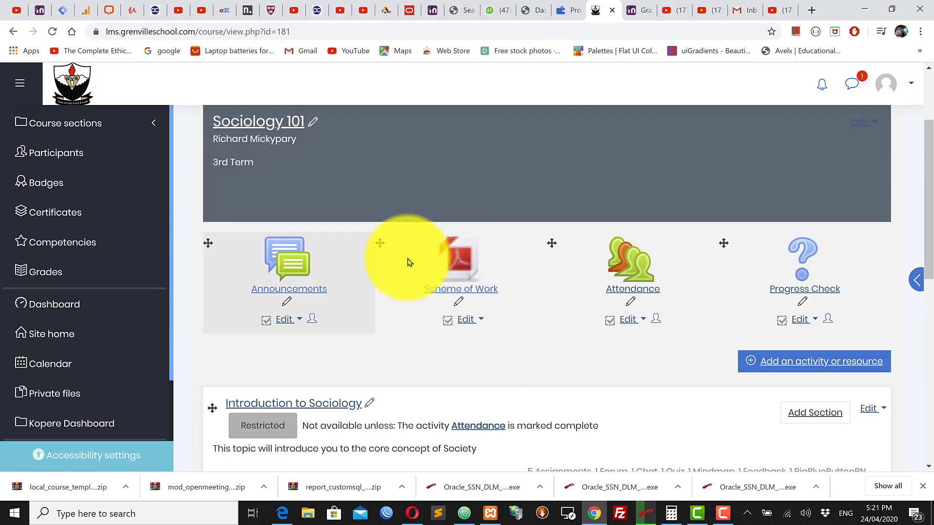
scroll(632, 317, "up", 2)
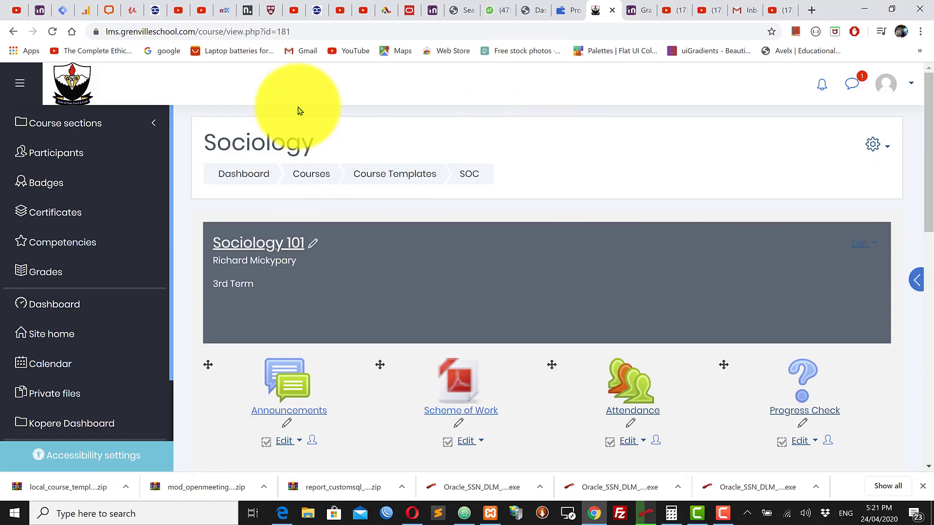
left_click_drag(204, 142, 365, 142)
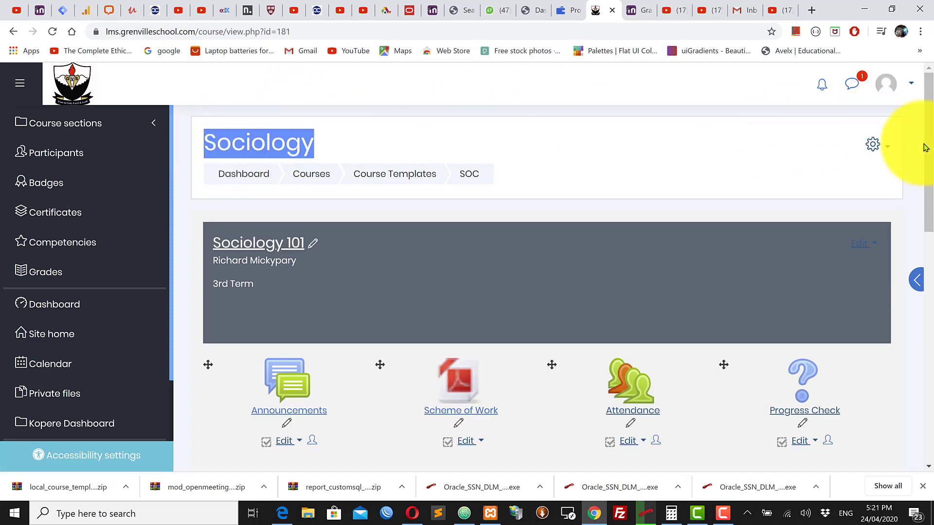
Review the Sociology course's settings form, including its summary and course image, and return to the course page.
left_click(876, 146)
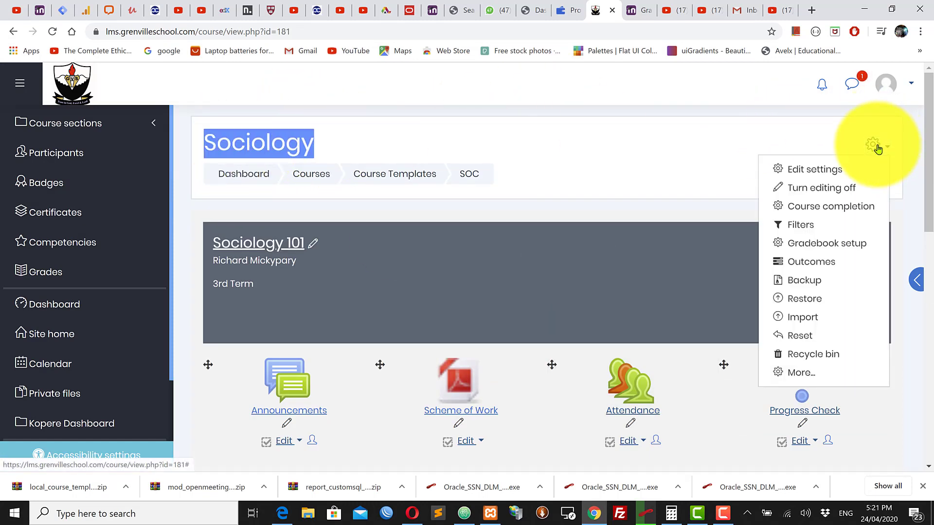
left_click(807, 174)
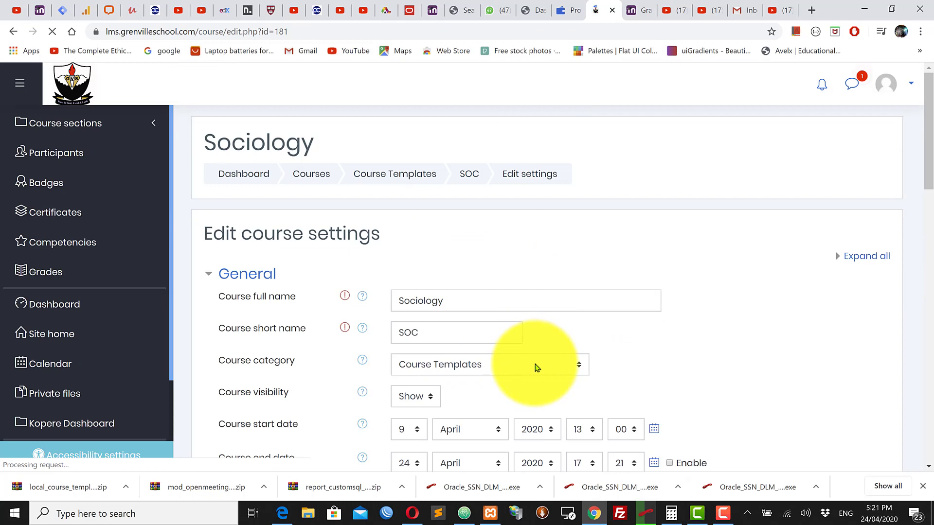
scroll(536, 367, "down", 10)
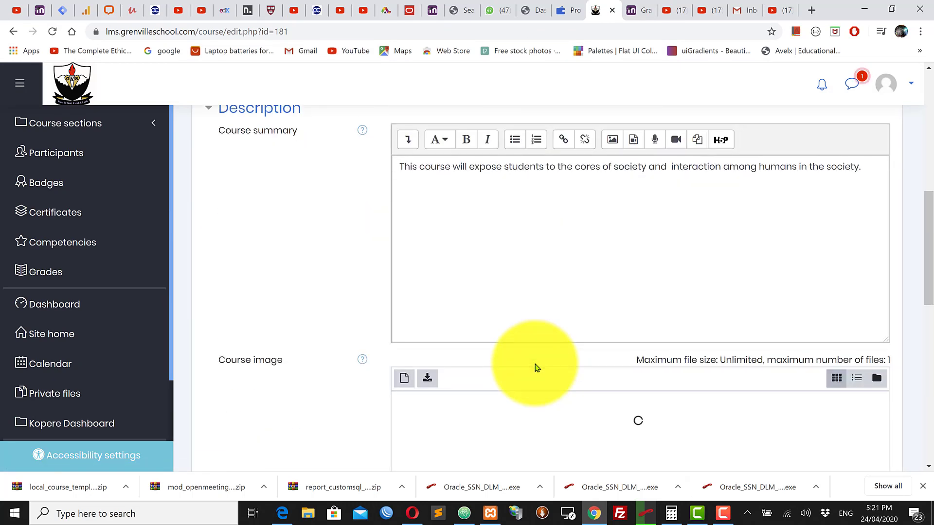
scroll(537, 368, "down", 6)
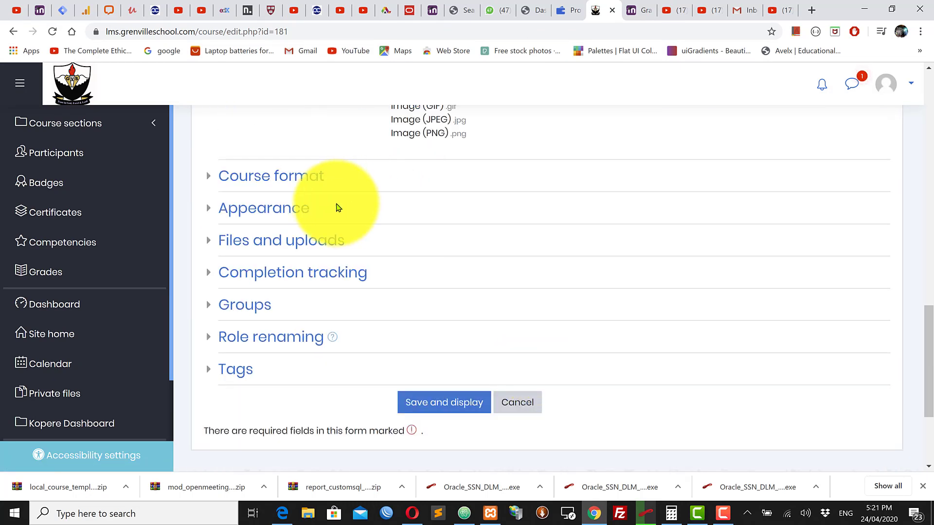
scroll(469, 208, "up", 8)
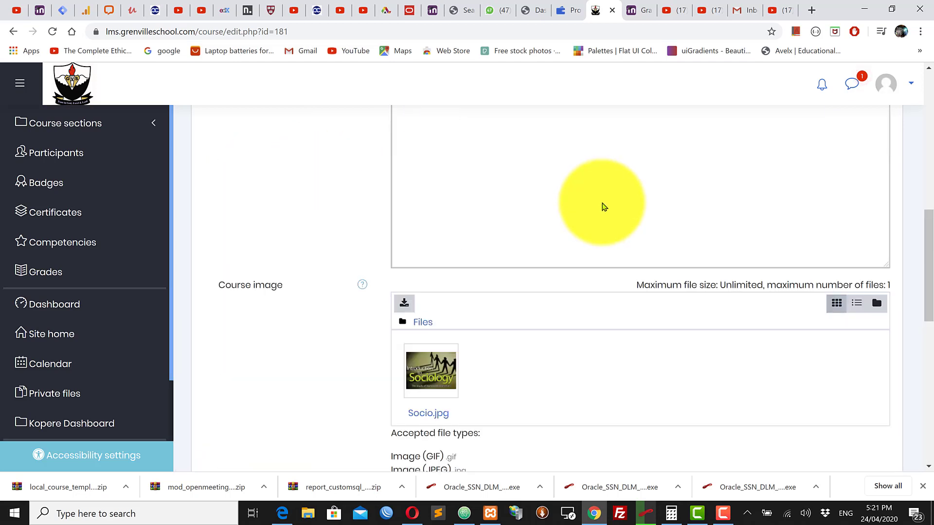
left_click(14, 32)
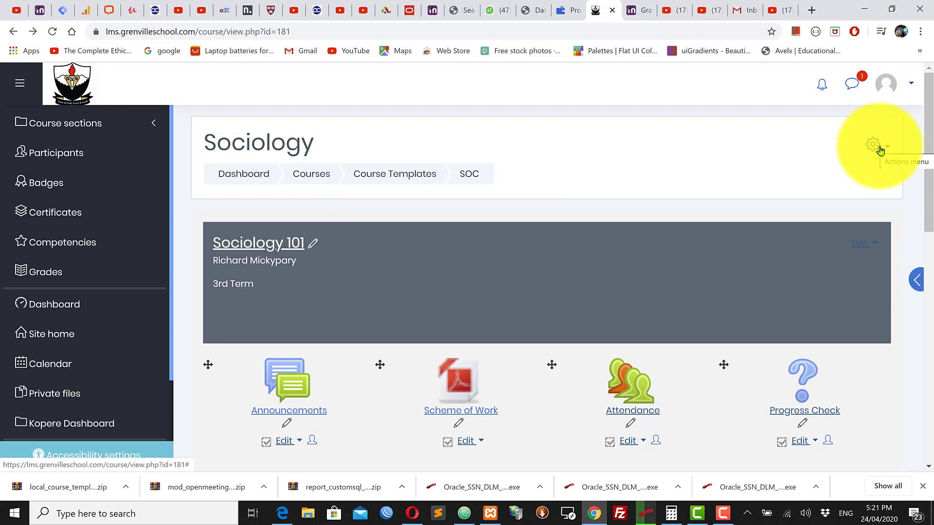
Reopen the Sociology course's settings and expand the Course format section.
left_click(878, 146)
left_click(814, 171)
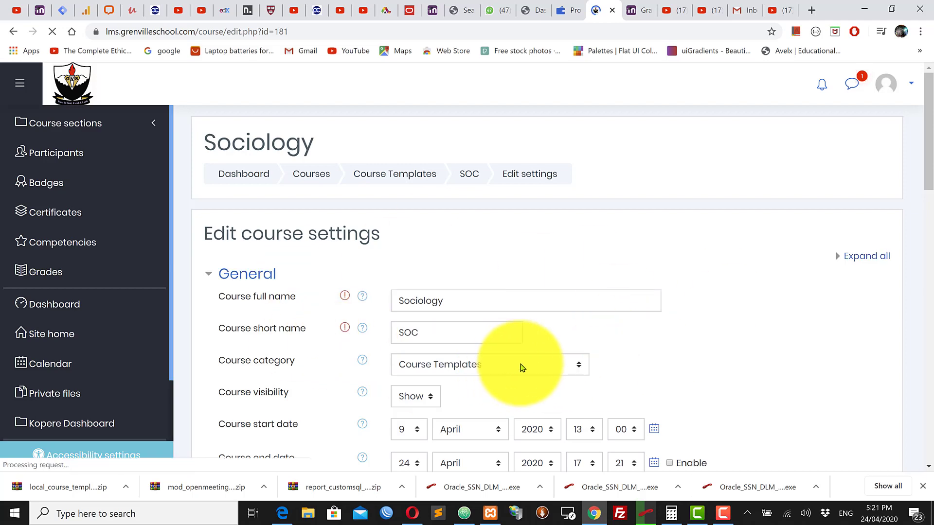
scroll(524, 368, "down", 1)
scroll(524, 367, "down", 1)
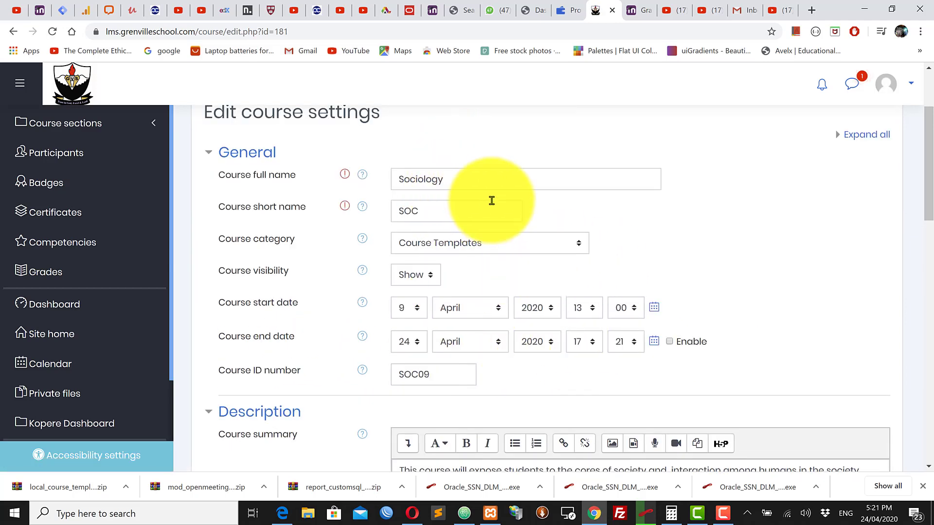
scroll(444, 313, "down", 9)
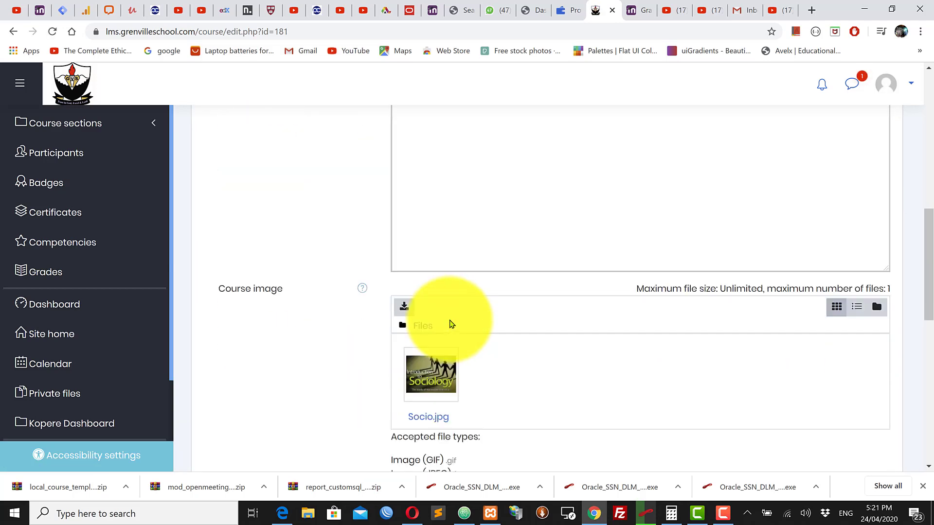
scroll(449, 319, "down", 2)
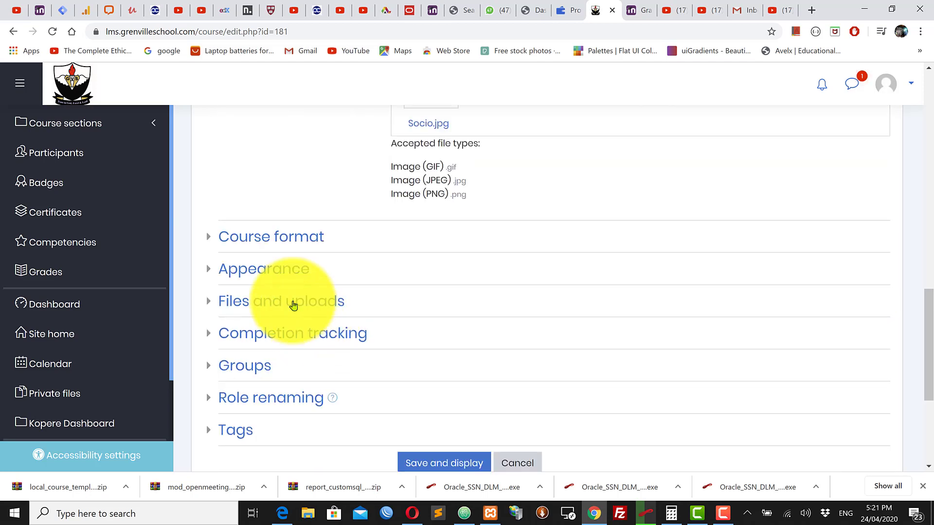
left_click(251, 237)
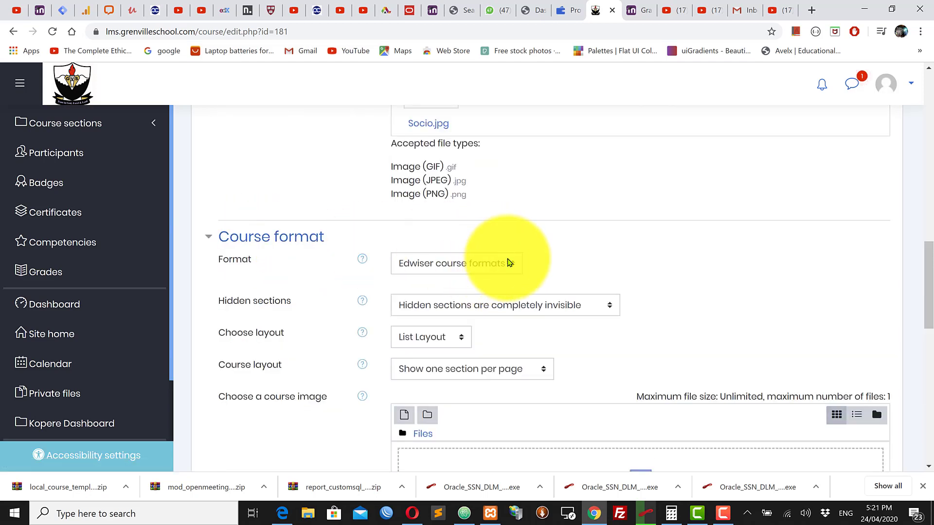
View the available course format options and leave the course settings without saving.
left_click(475, 264)
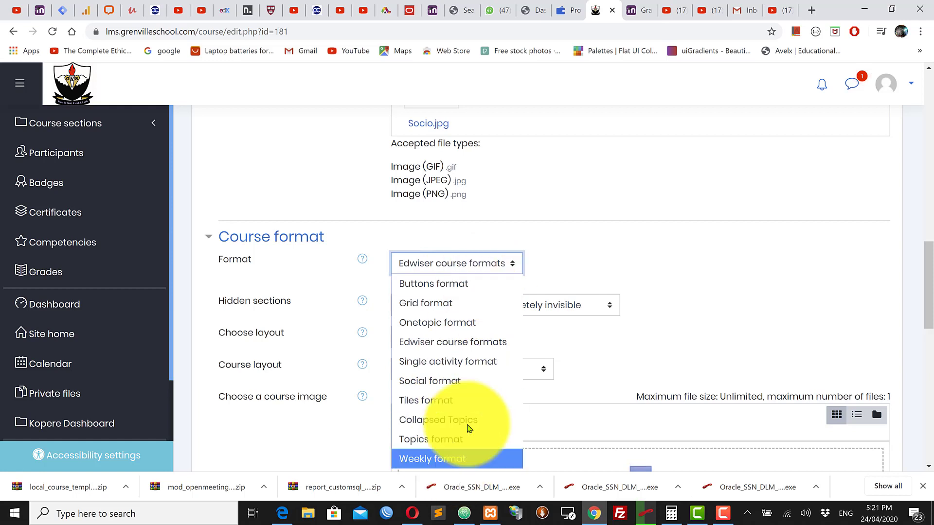
left_click(617, 250)
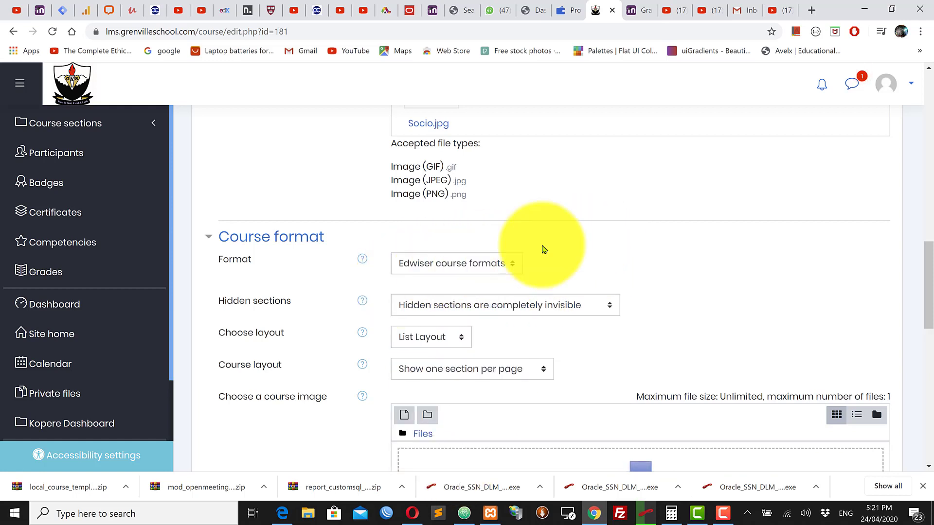
left_click(463, 265)
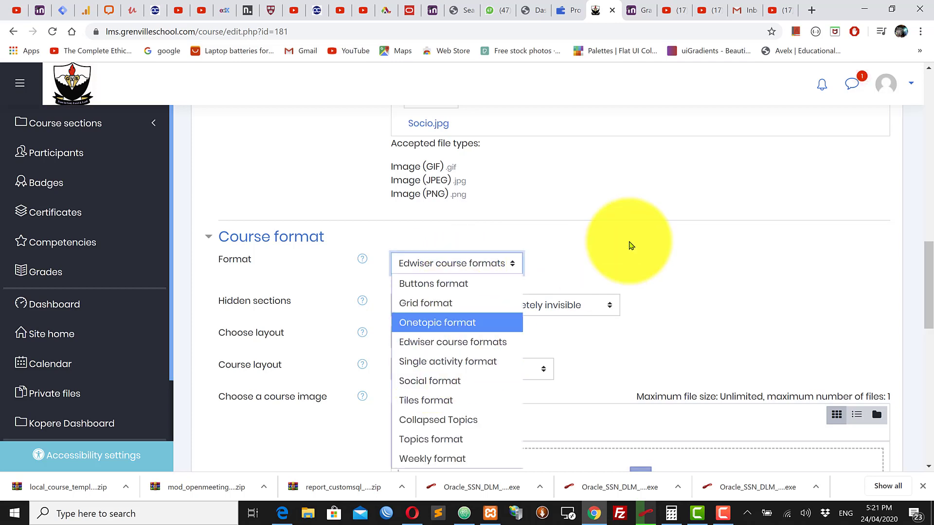
left_click(664, 214)
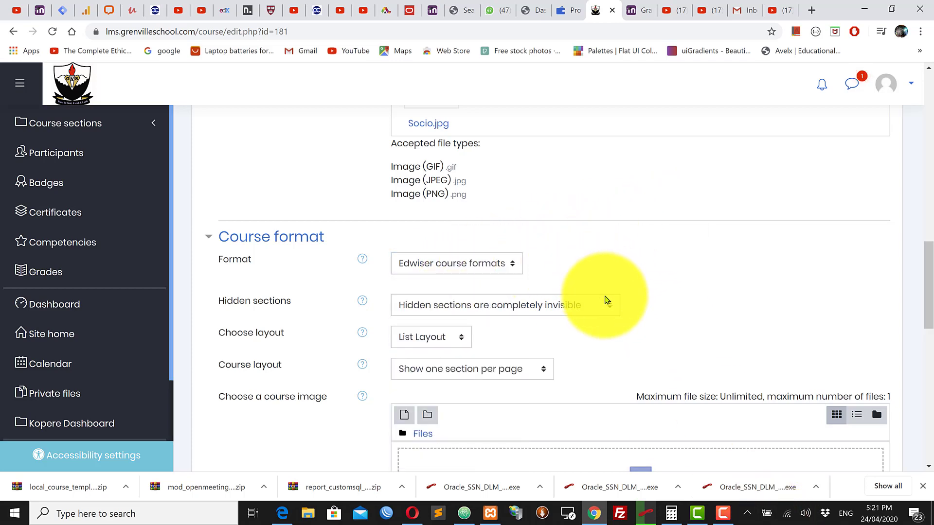
scroll(610, 304, "down", 10)
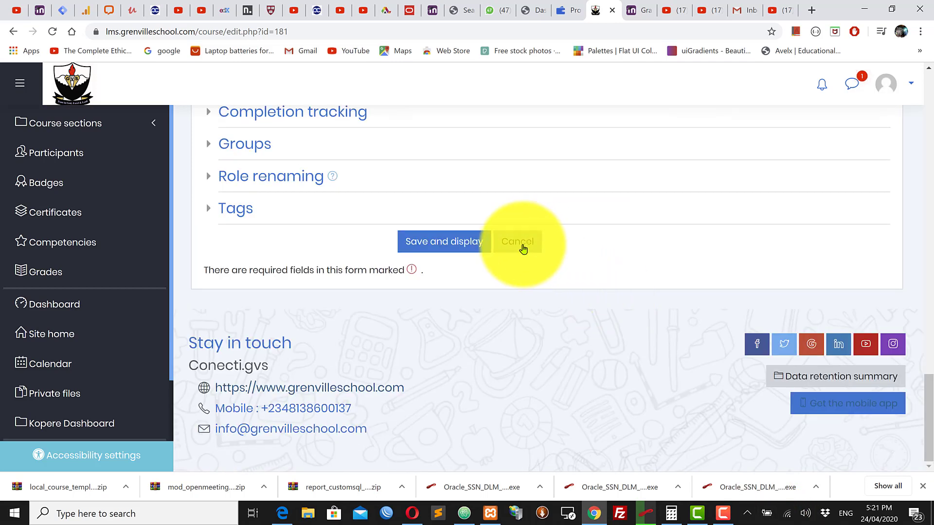
left_click(521, 243)
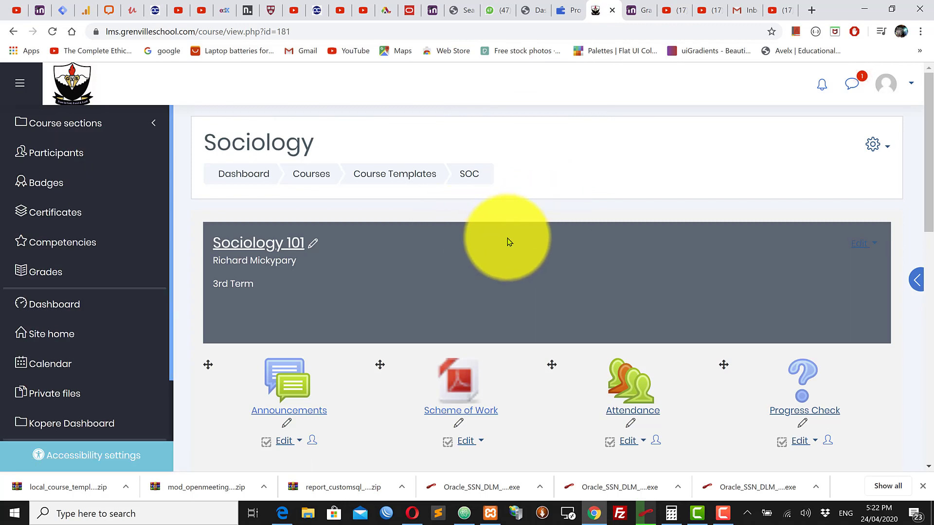
Examine the access restriction on the Introduction to Sociology section of the course page.
scroll(509, 242, "down", 3)
scroll(411, 292, "down", 3)
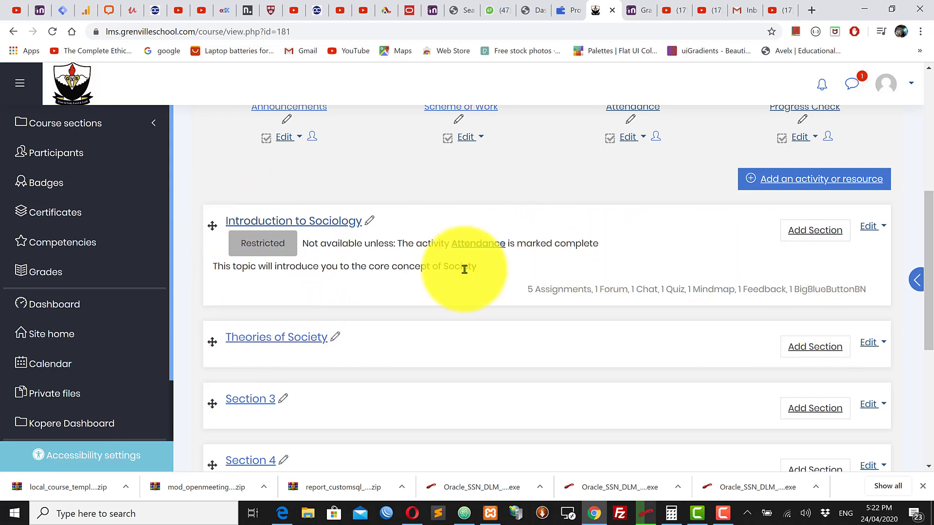
scroll(303, 240, "down", 1)
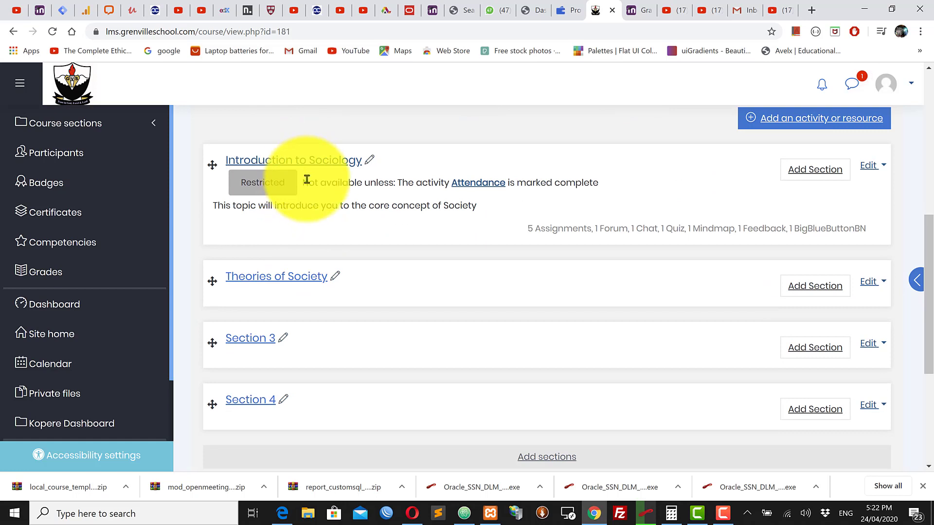
scroll(311, 180, "up", 2)
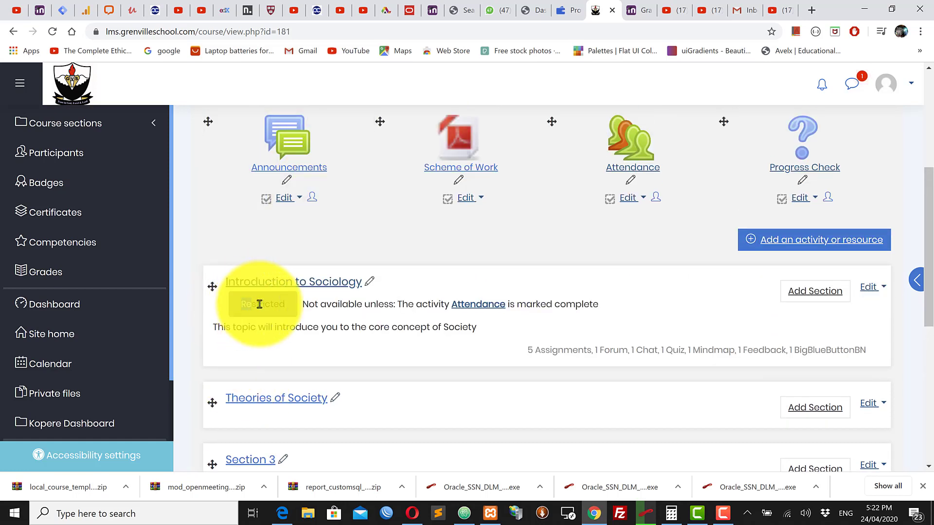
double_click(259, 305)
left_click_drag(244, 305, 296, 312)
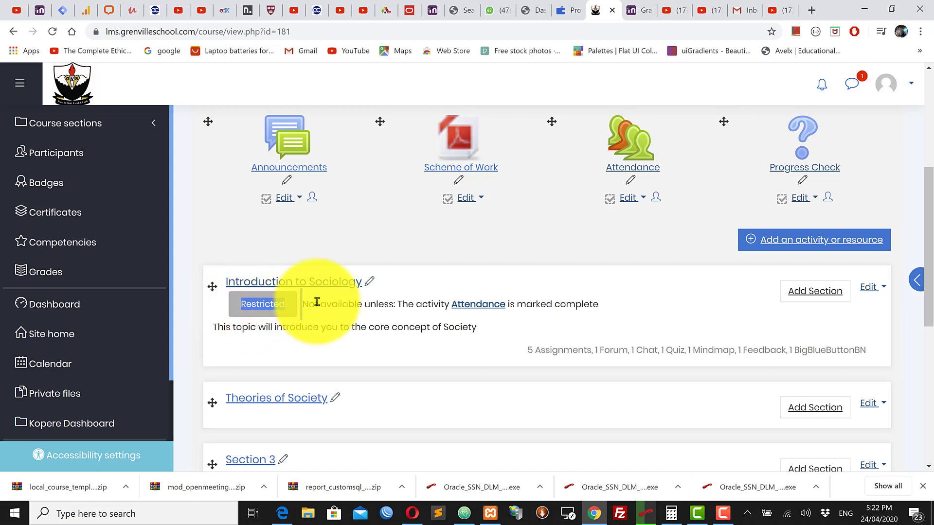
left_click(355, 254)
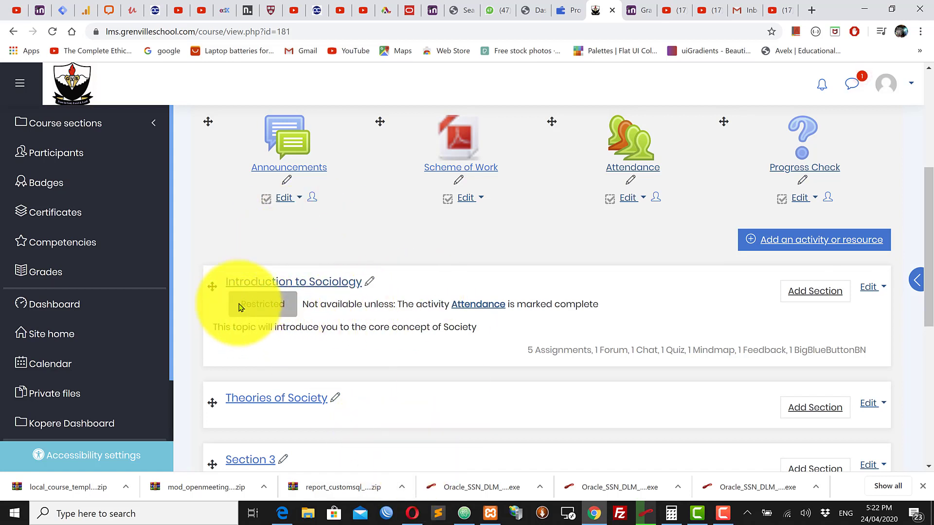
Switch to Opera and log in to the Grenville Learning System with the prefilled account credentials.
left_click(418, 518)
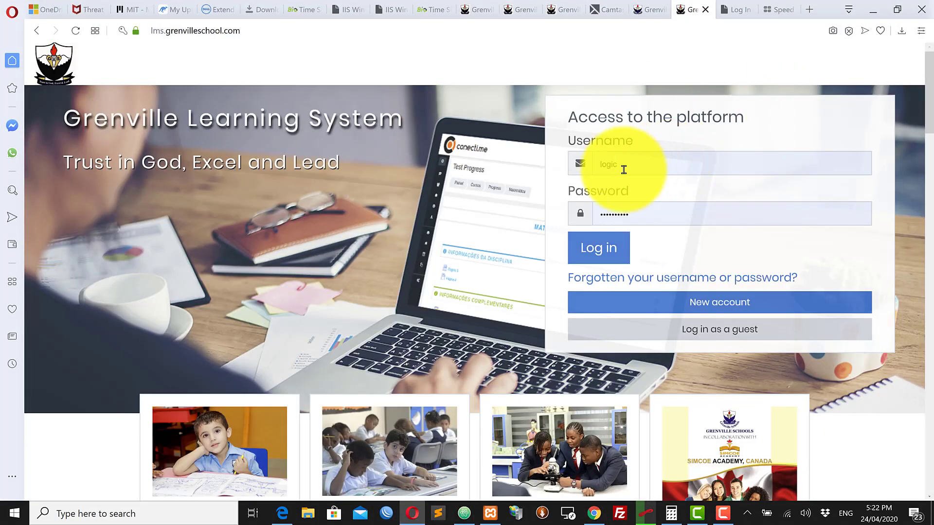
left_click(636, 167)
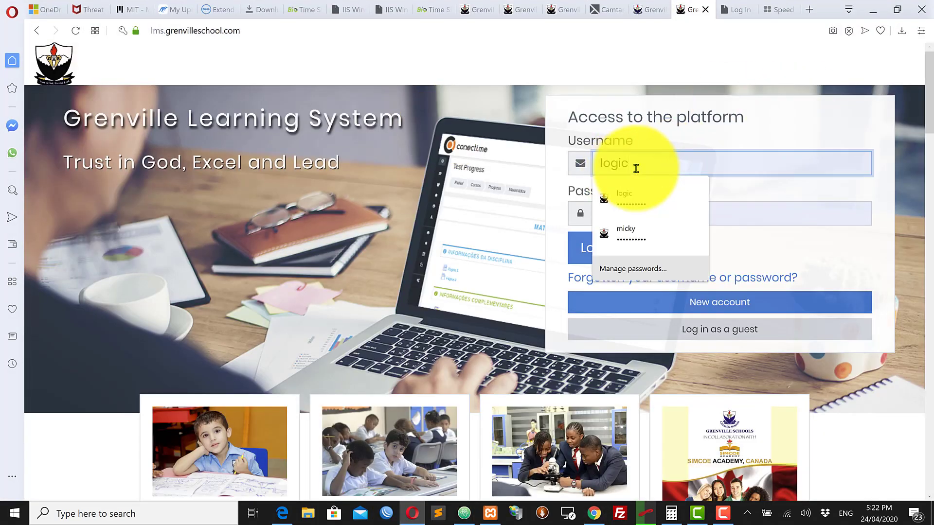
left_click(662, 211)
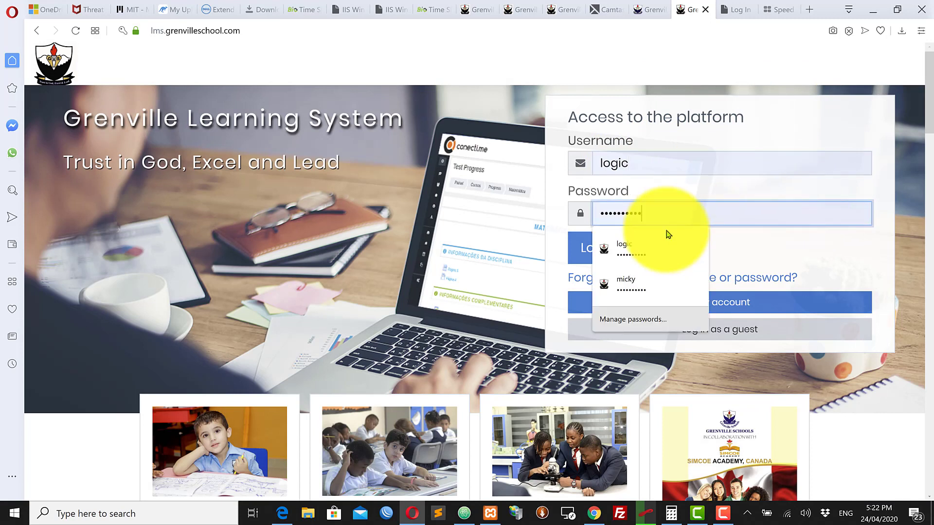
left_click(608, 248)
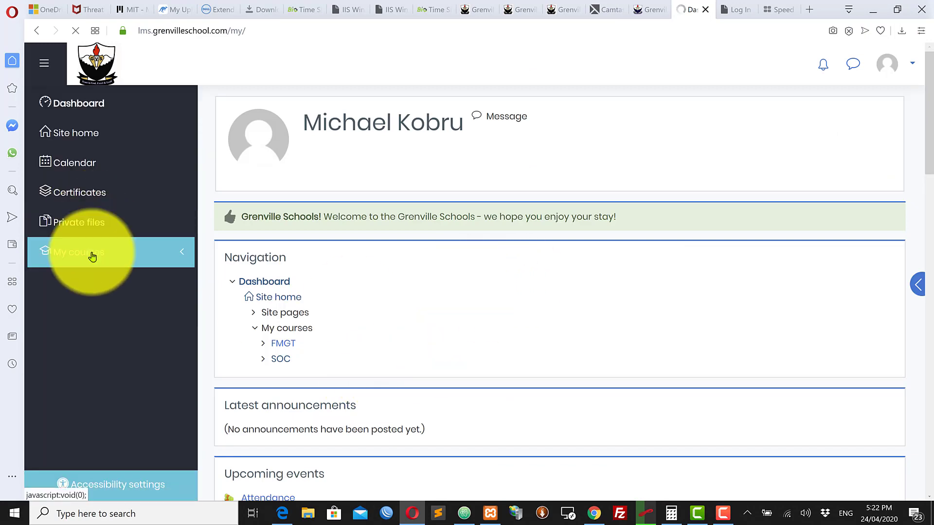
Open the Sociology course from My courses and try to open the restricted Introduction to Sociology section.
left_click(92, 257)
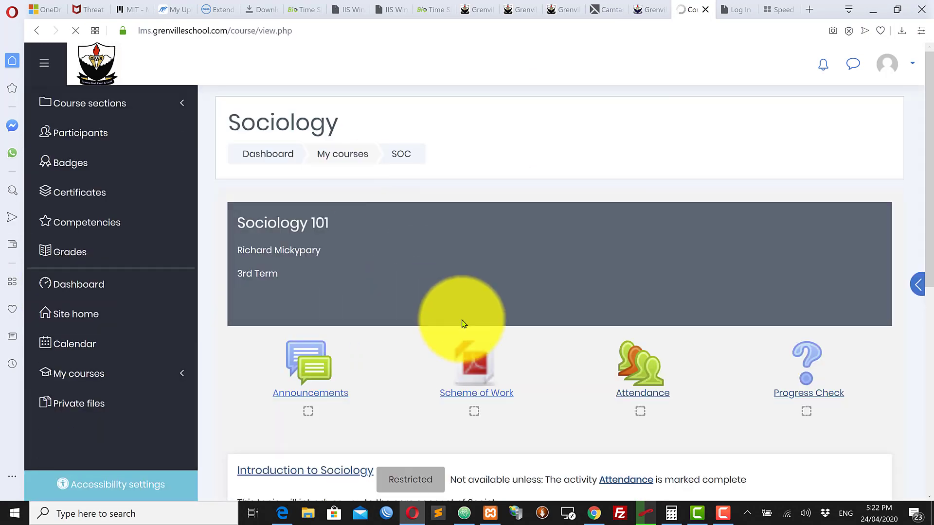
scroll(464, 324, "down", 3)
left_click_drag(432, 300, 327, 285)
left_click(575, 335)
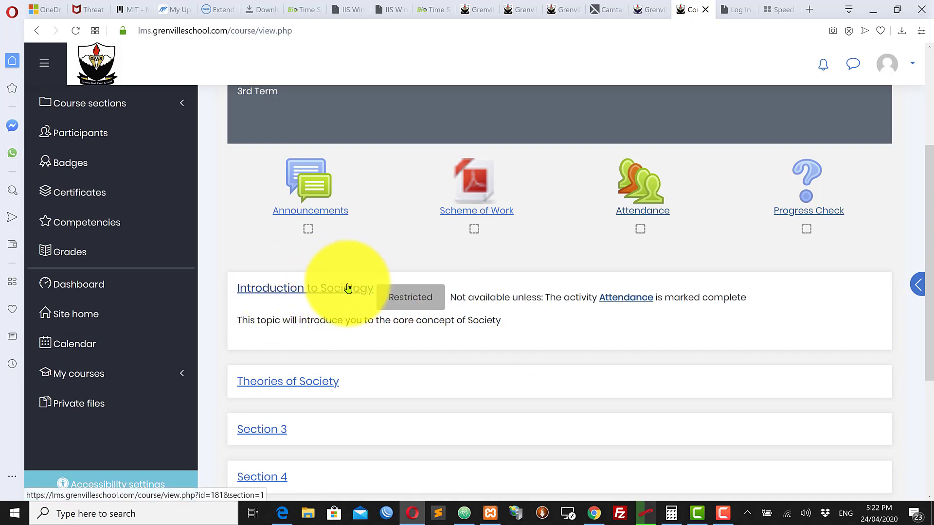
left_click(314, 291)
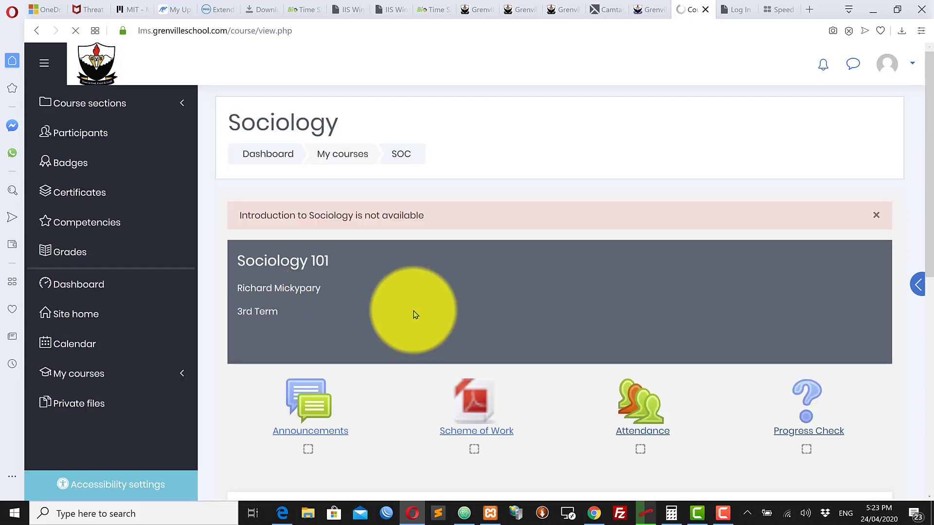
Examine the course page's availability notice and the access condition on the Introduction to Sociology section.
left_click_drag(240, 220, 450, 224)
scroll(450, 224, "down", 9)
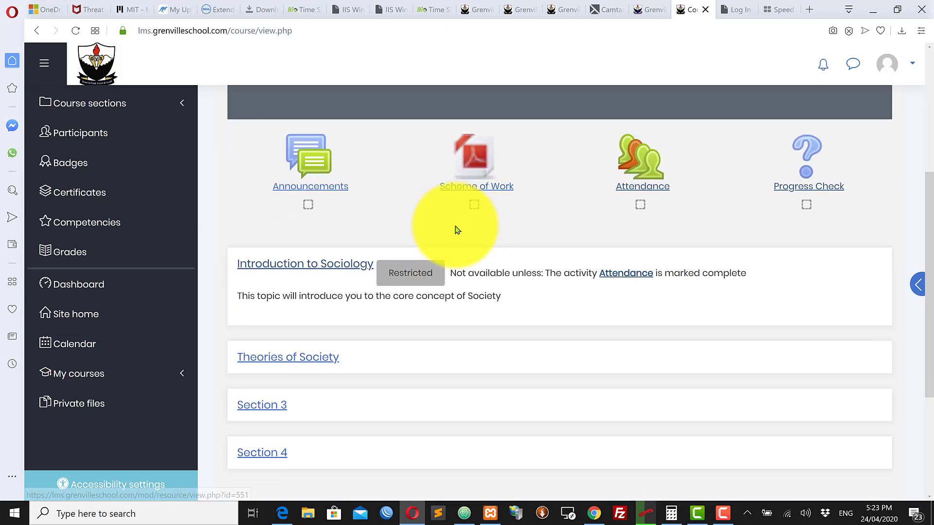
scroll(456, 228, "up", 4)
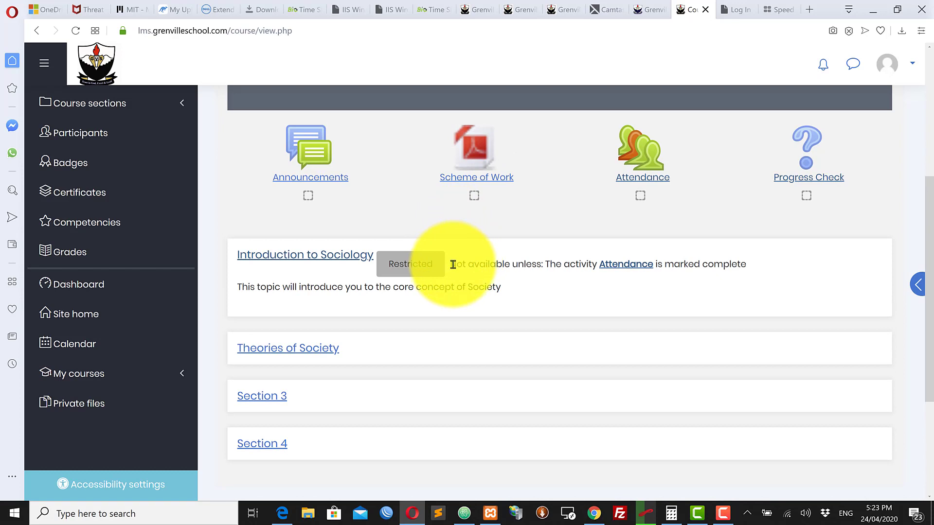
left_click_drag(453, 265, 582, 275)
left_click(560, 275)
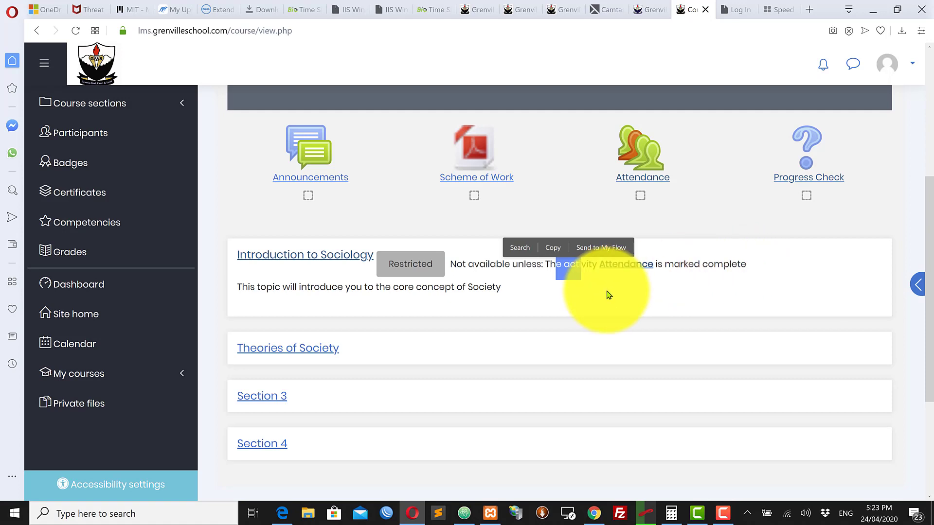
scroll(616, 302, "up", 1)
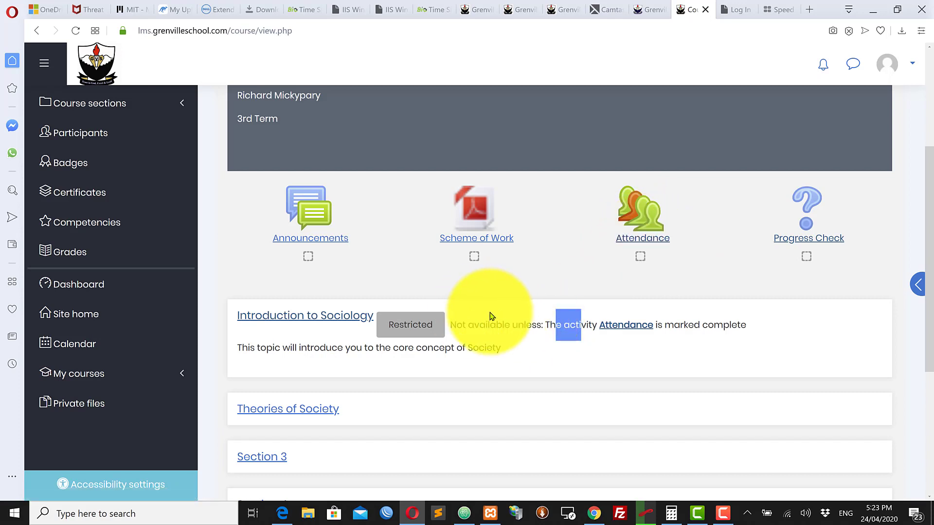
left_click(589, 352)
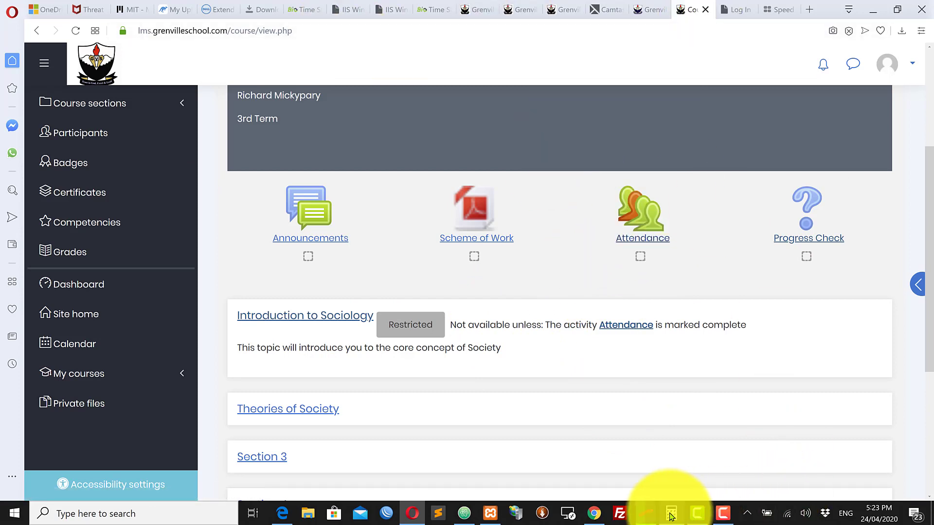
Switch to Chrome and view the Sociology course's administration options, including the one for turning editing on or off.
left_click(595, 514)
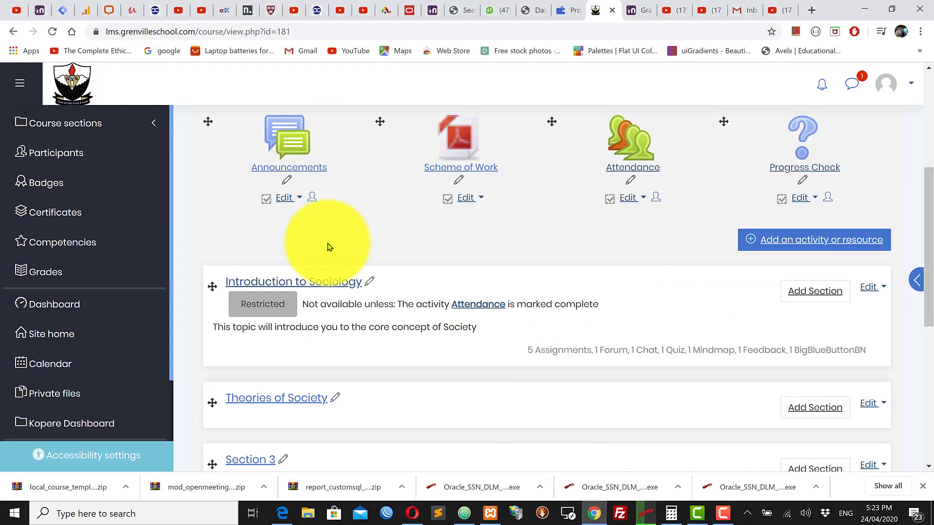
scroll(386, 252, "up", 1)
scroll(386, 252, "up", 2)
scroll(379, 242, "down", 3)
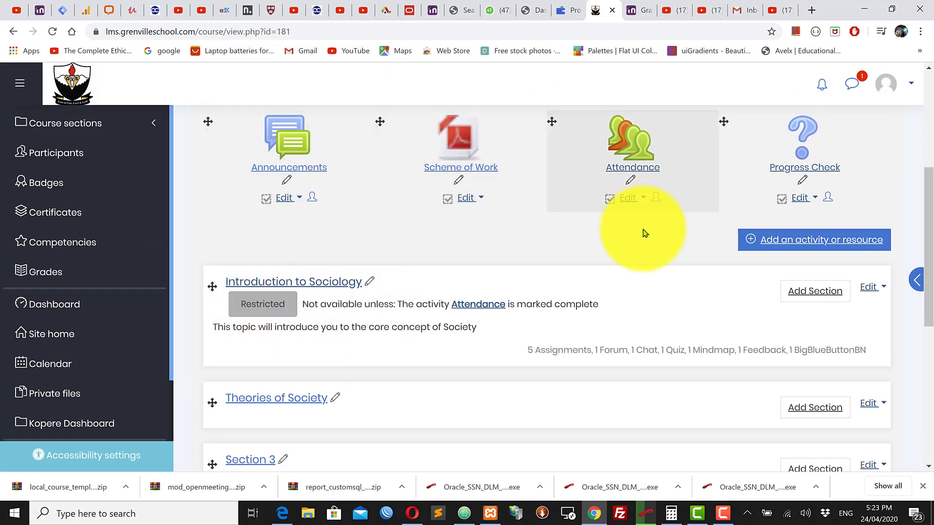
scroll(627, 219, "up", 5)
left_click(881, 148)
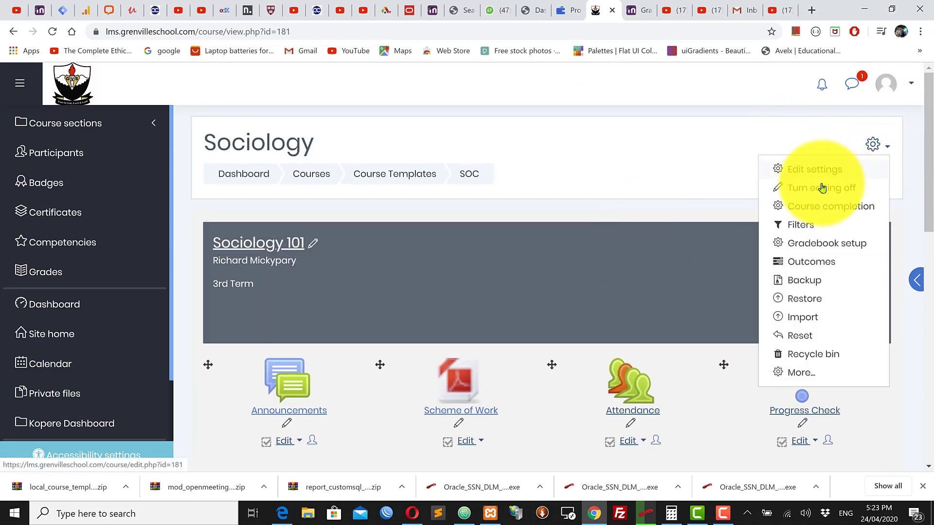
key("Escape")
scroll(679, 305, "down", 2)
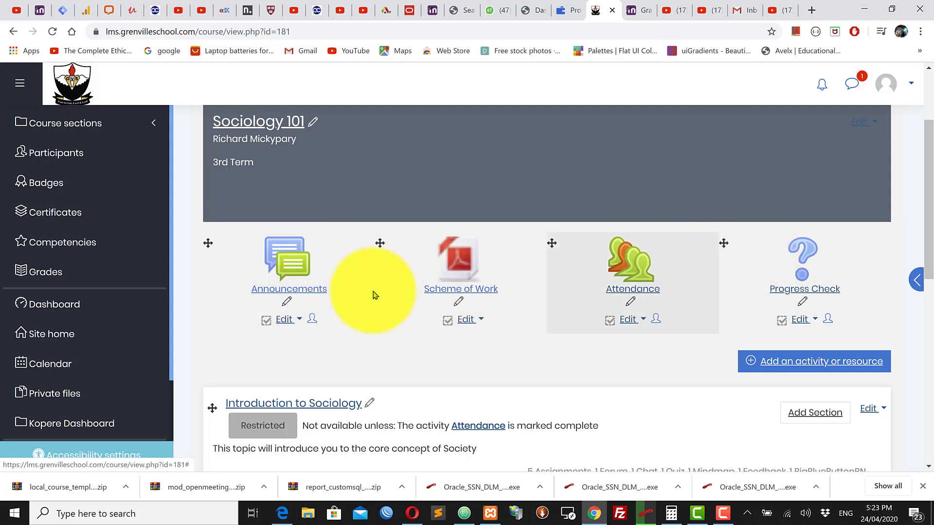
Indent the Announcements activity one level and move it back out again.
left_click(291, 323)
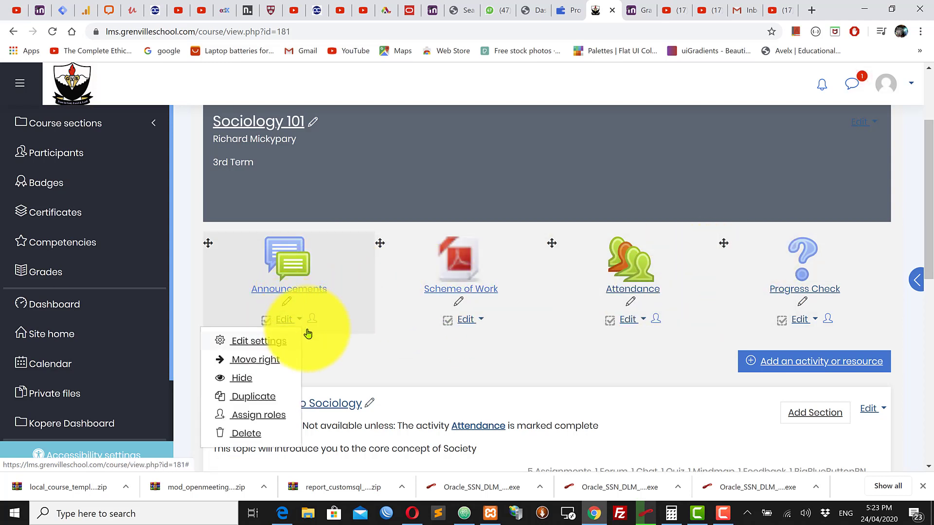
left_click(256, 361)
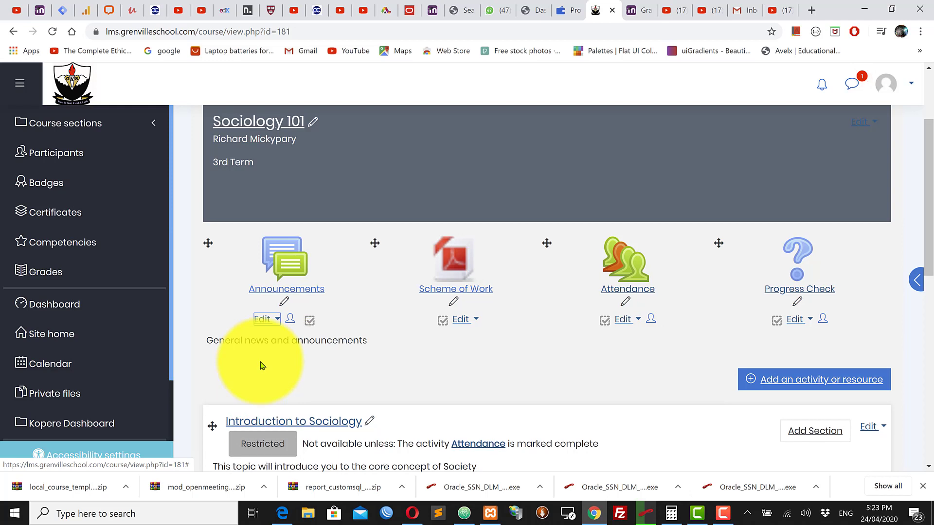
left_click(265, 321)
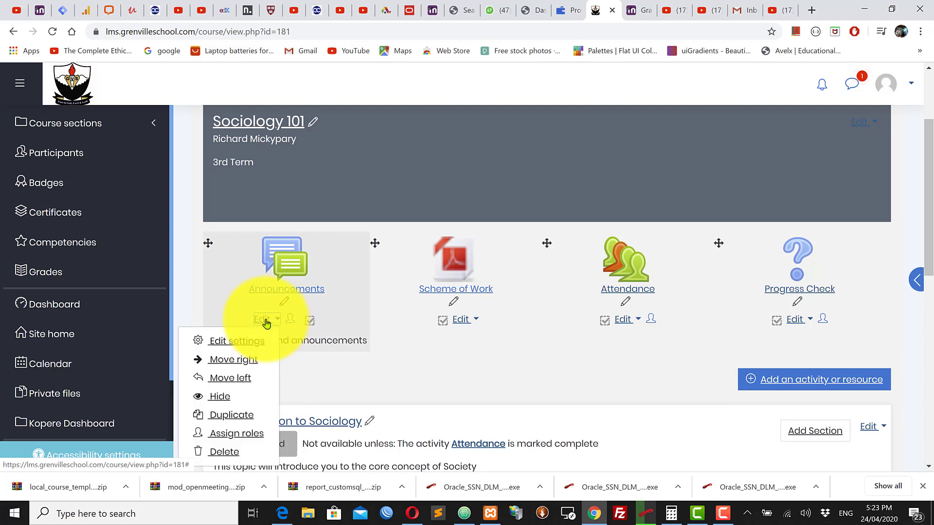
left_click(228, 380)
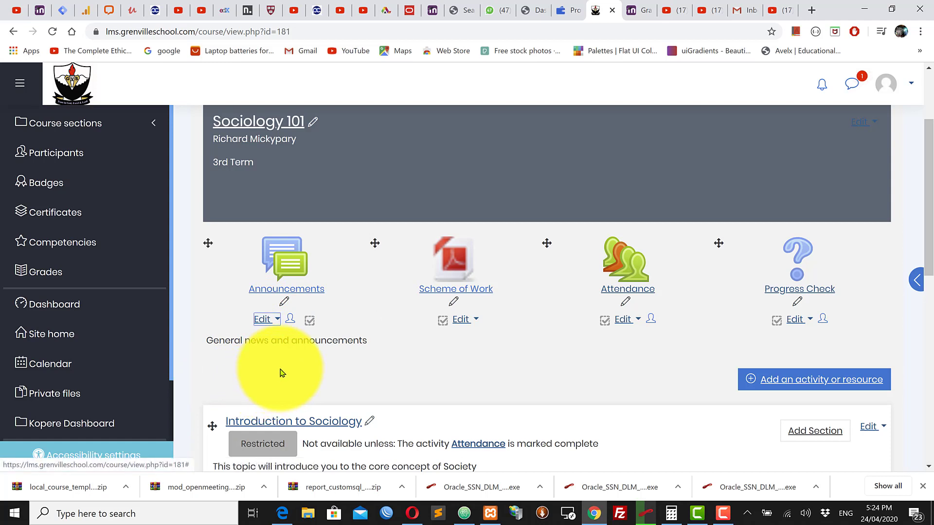
left_click(273, 322)
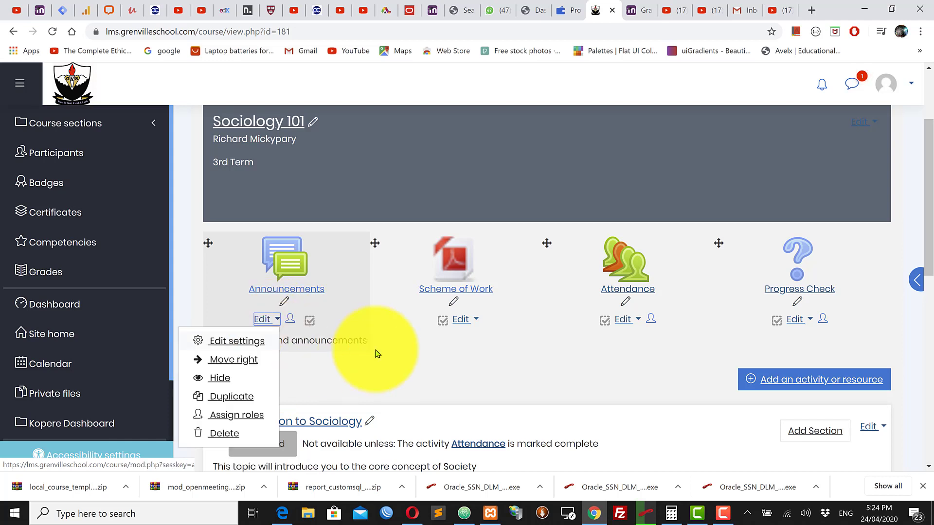
left_click(400, 360)
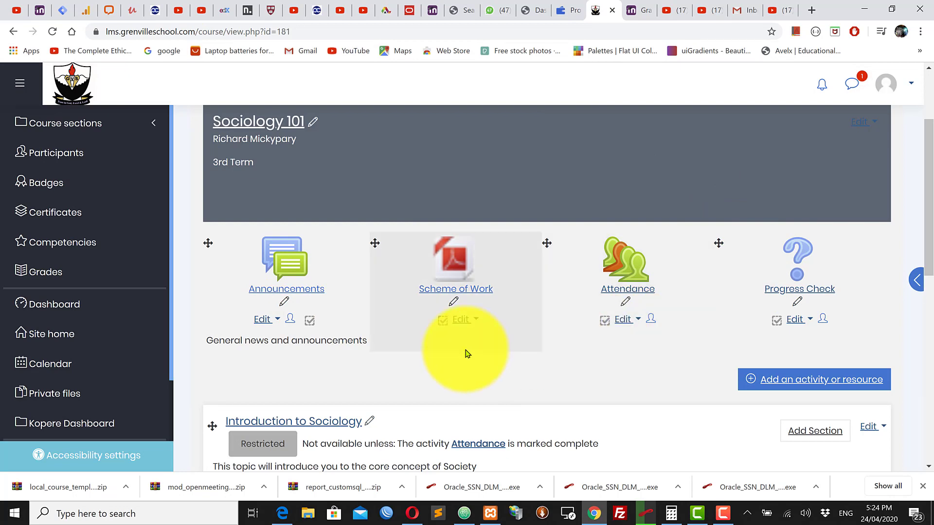
scroll(469, 375, "down", 3)
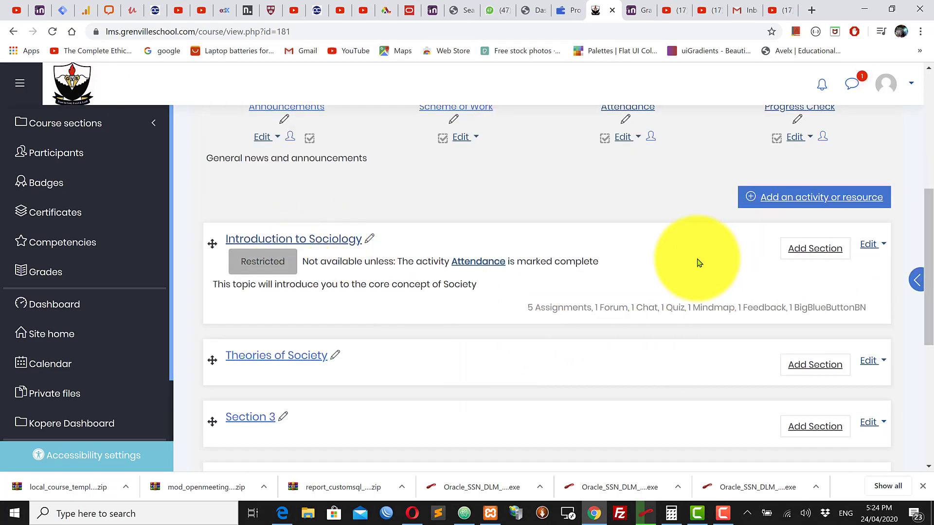
scroll(848, 195, "up", 5)
left_click(873, 145)
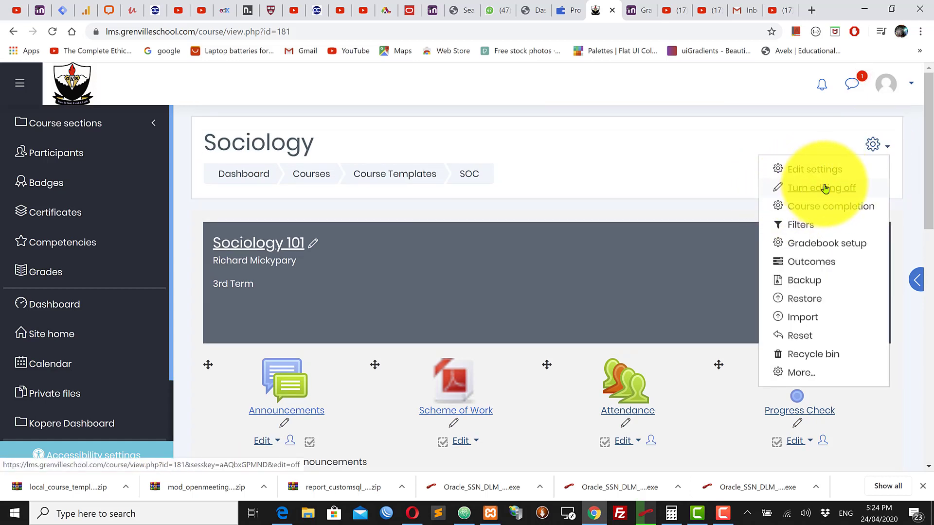
left_click(637, 285)
Highlight the Introduction to Sociology section as the current topic.
scroll(638, 286, "down", 5)
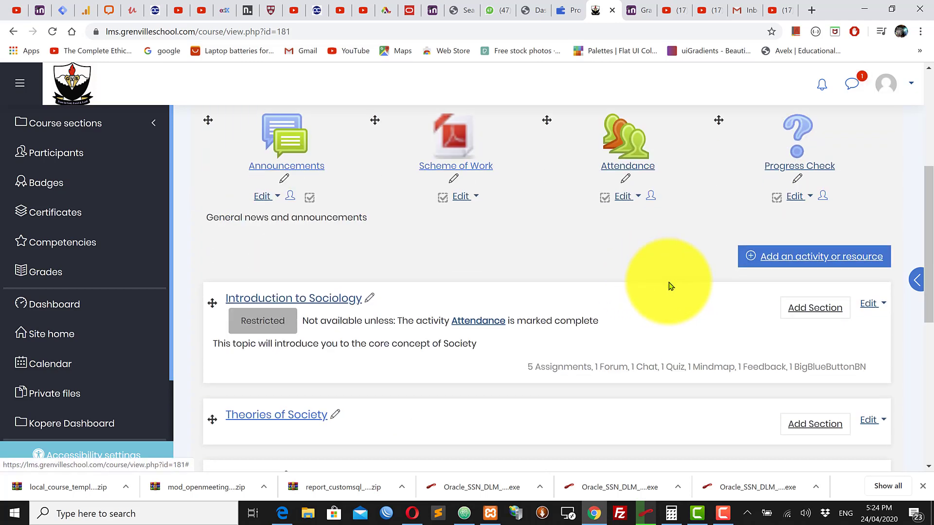
scroll(670, 286, "down", 3)
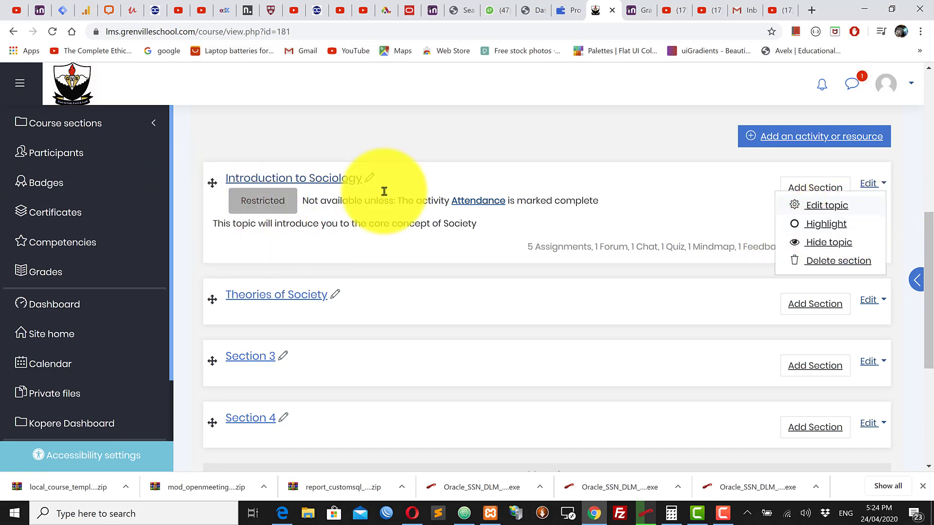
left_click(822, 225)
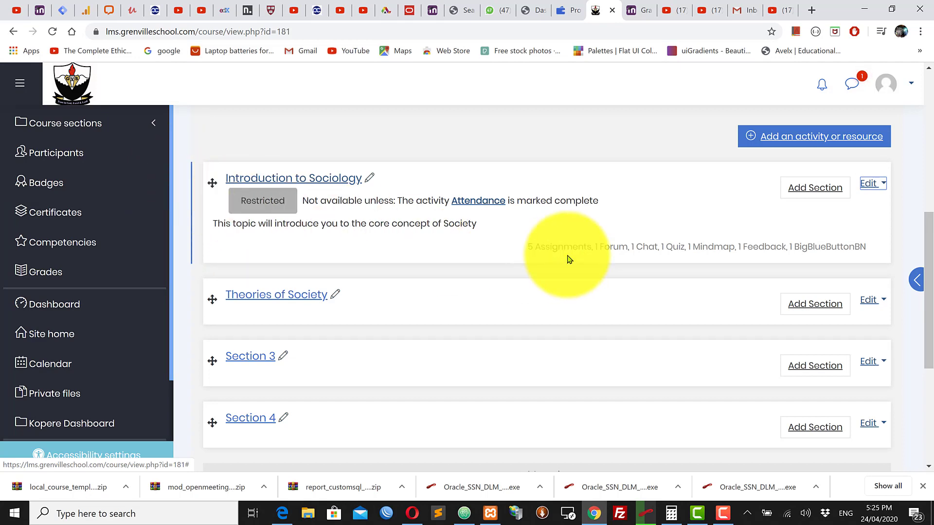
Turn editing off for the Sociology course.
scroll(663, 244, "down", 6)
scroll(665, 246, "up", 7)
scroll(665, 248, "up", 6)
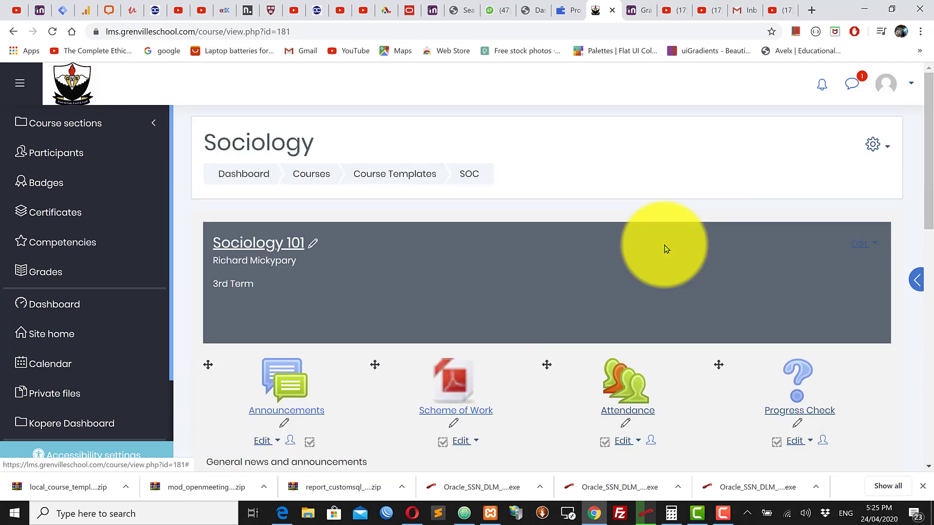
left_click(876, 146)
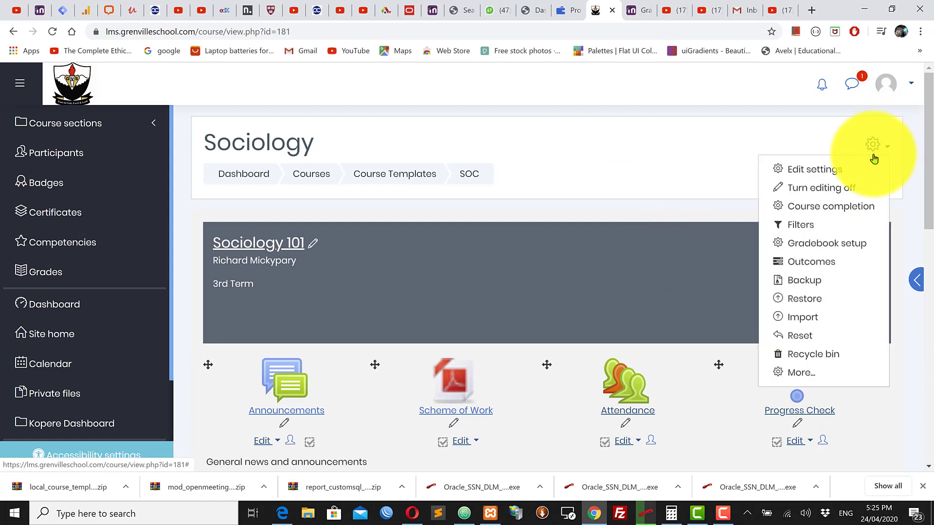
left_click(808, 192)
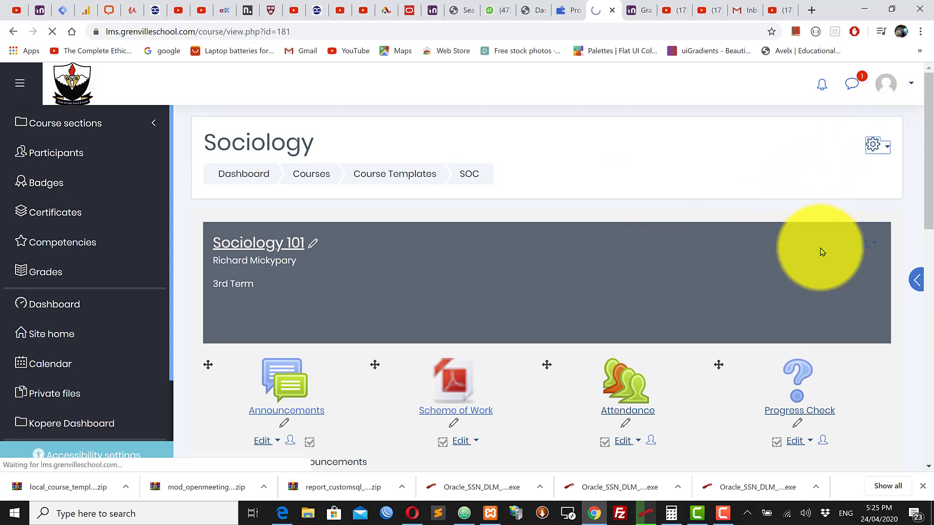
Check the Introduction to Sociology highlight on the course page, including in the reloaded student view in Opera.
scroll(604, 333, "down", 6)
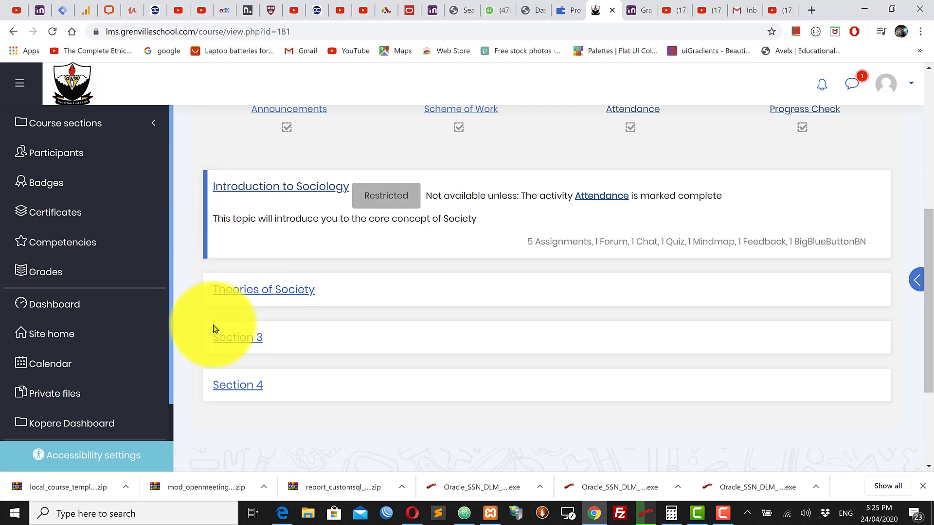
scroll(229, 278, "up", 4)
scroll(273, 369, "down", 6)
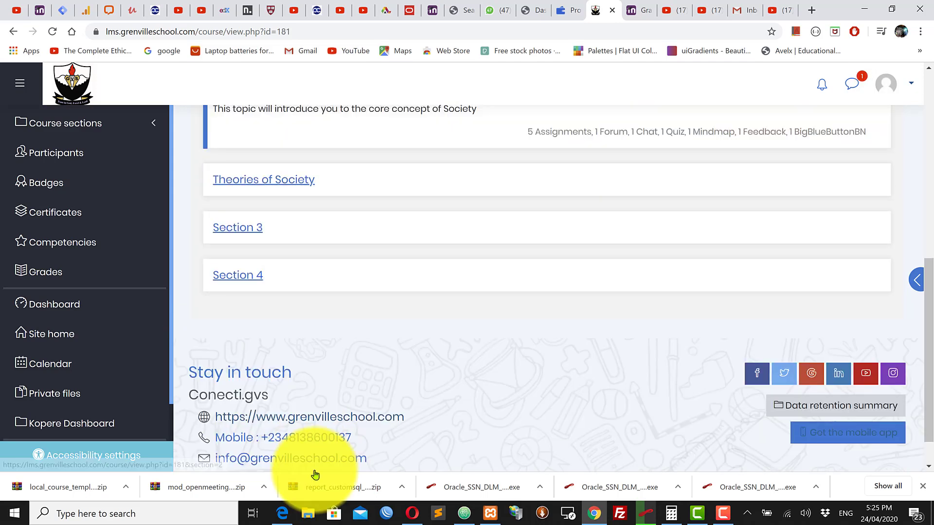
left_click(412, 514)
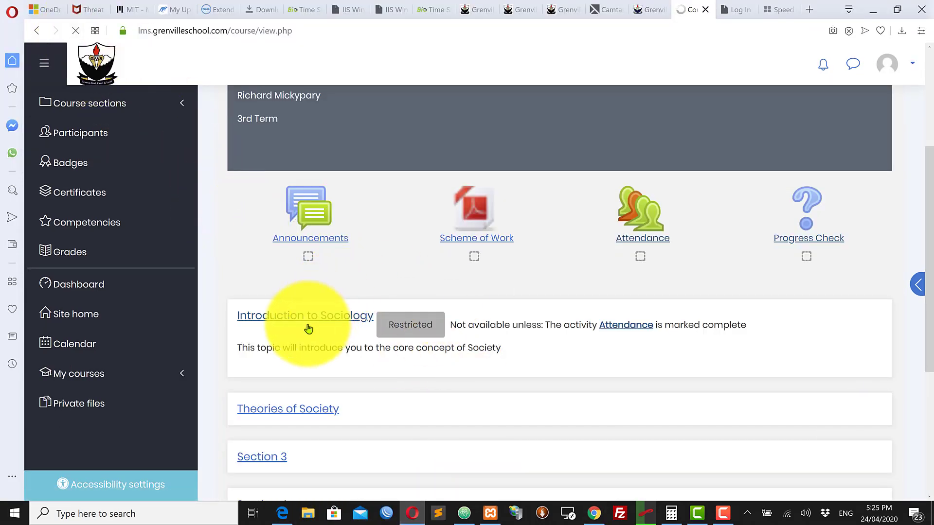
scroll(273, 329, "down", 1)
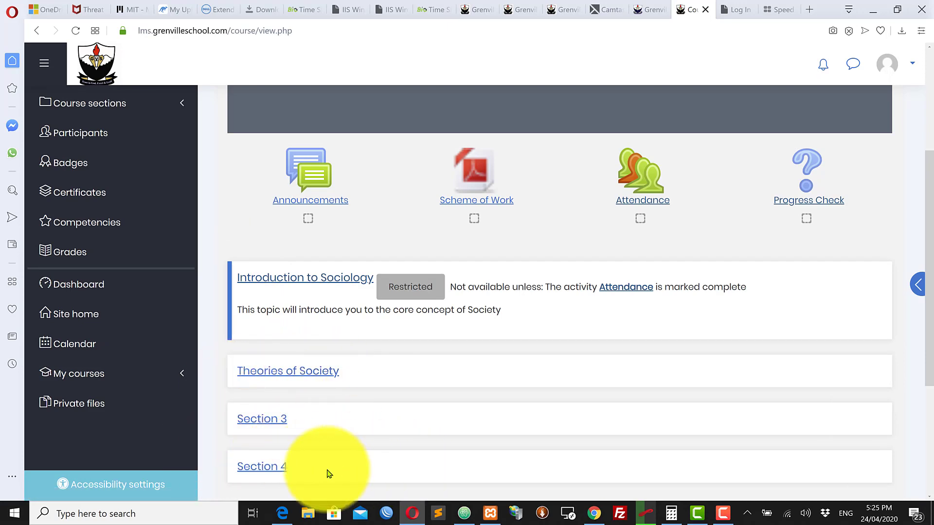
Switch to the teacher view in Chrome and turn editing on for the Sociology course.
left_click(600, 513)
scroll(782, 219, "up", 10)
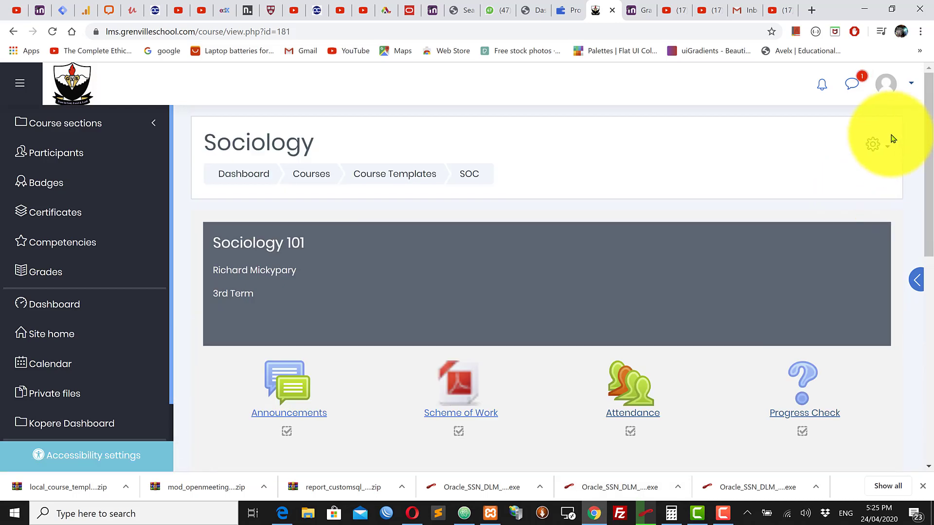
left_click(874, 147)
left_click(822, 184)
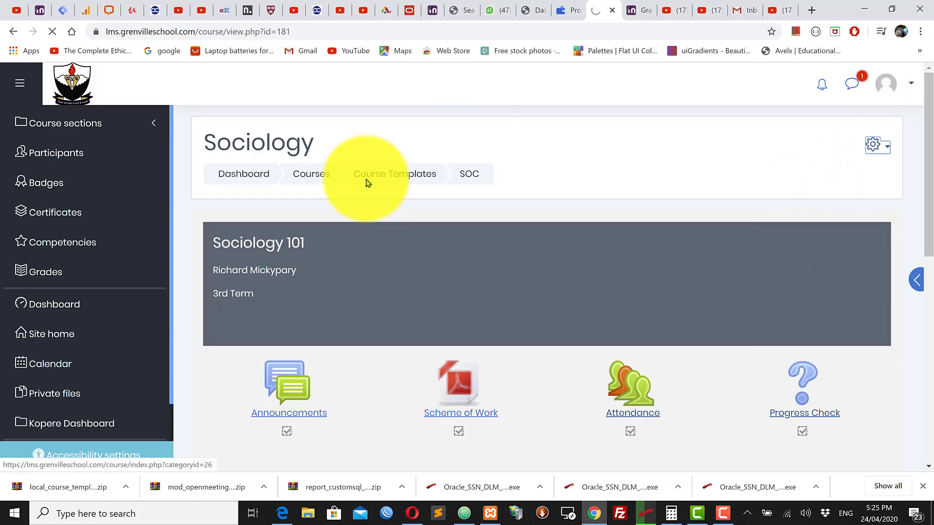
scroll(404, 271, "down", 15)
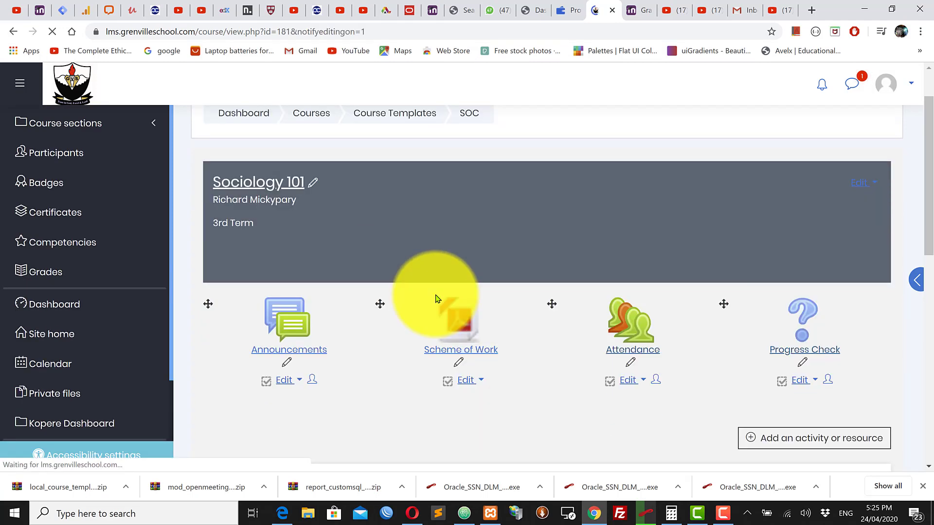
scroll(590, 312, "up", 5)
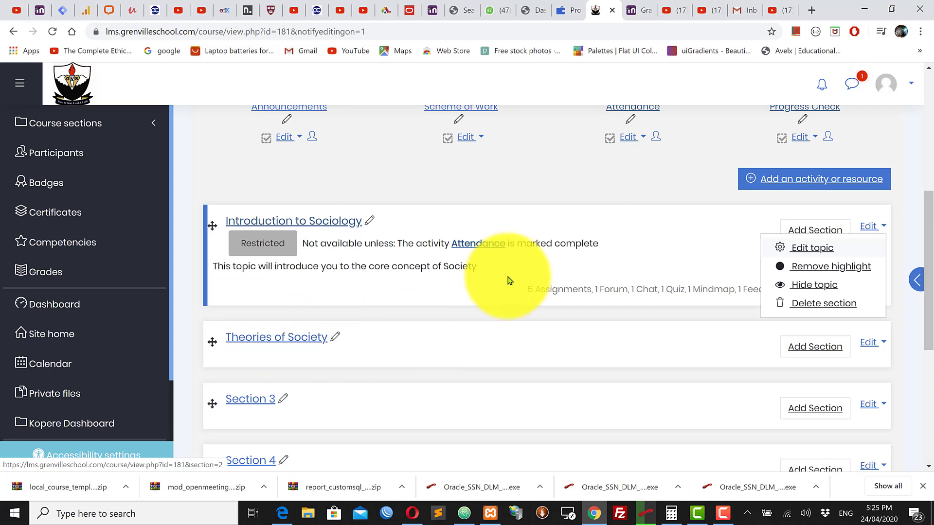
key("Escape")
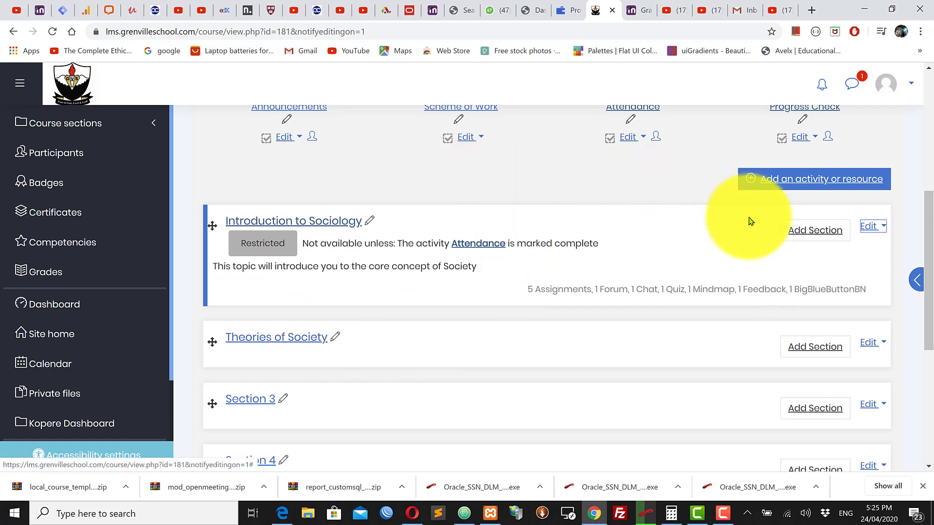
left_click(724, 514)
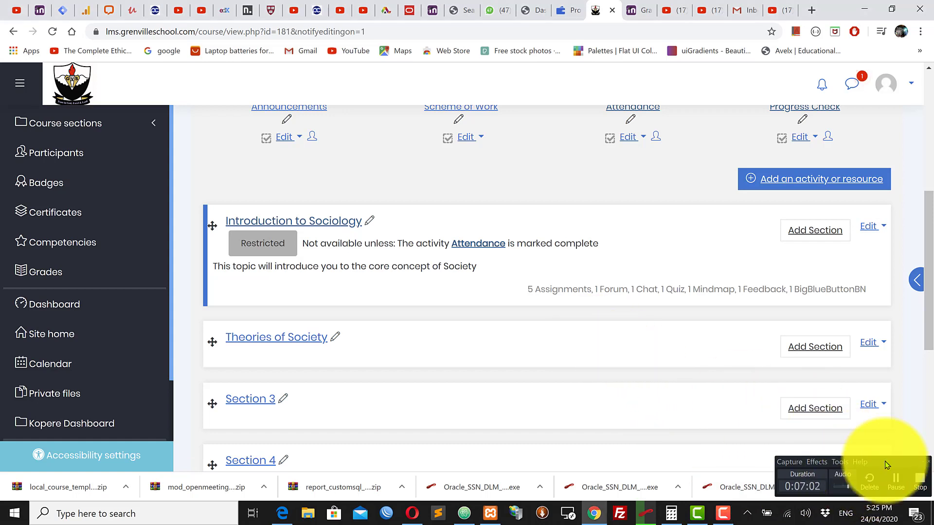
left_click(895, 482)
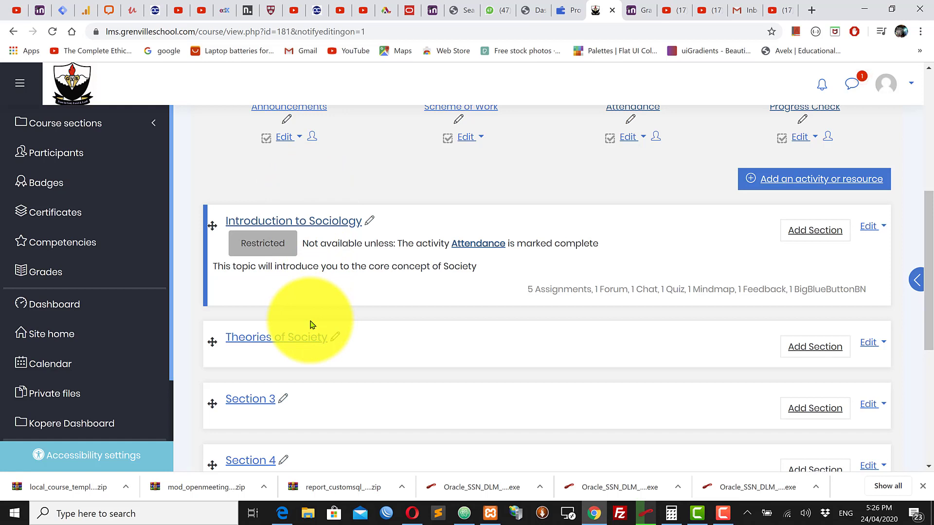
Remove the highlight from the Introduction to Sociology section and highlight Theories of Society as the current topic.
left_click(870, 228)
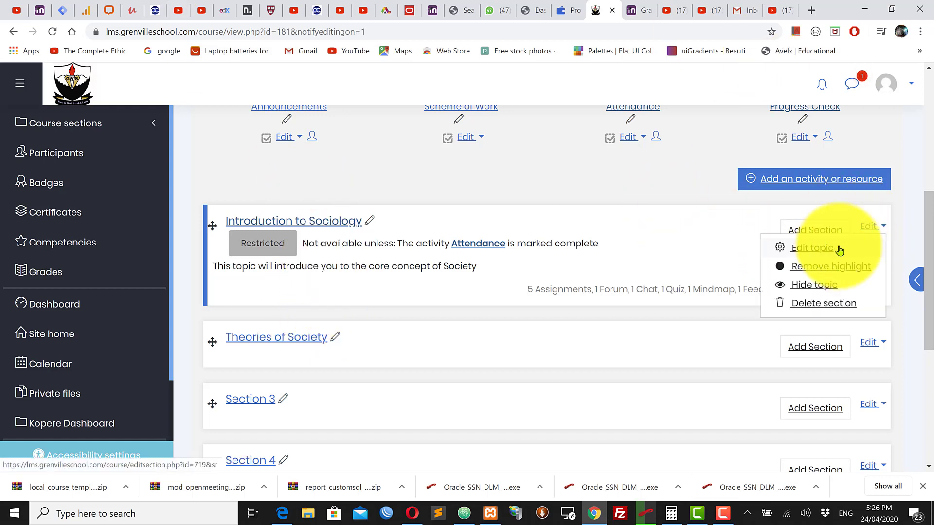
left_click(822, 268)
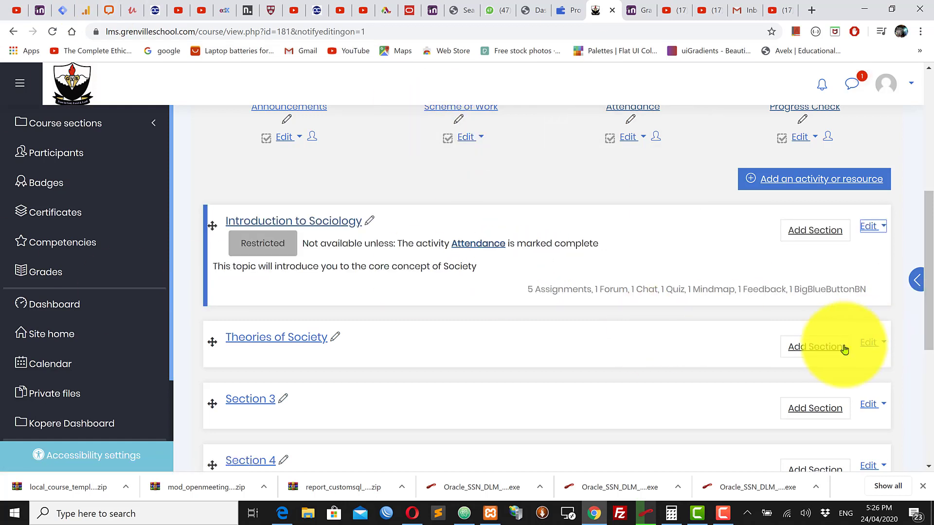
left_click(870, 228)
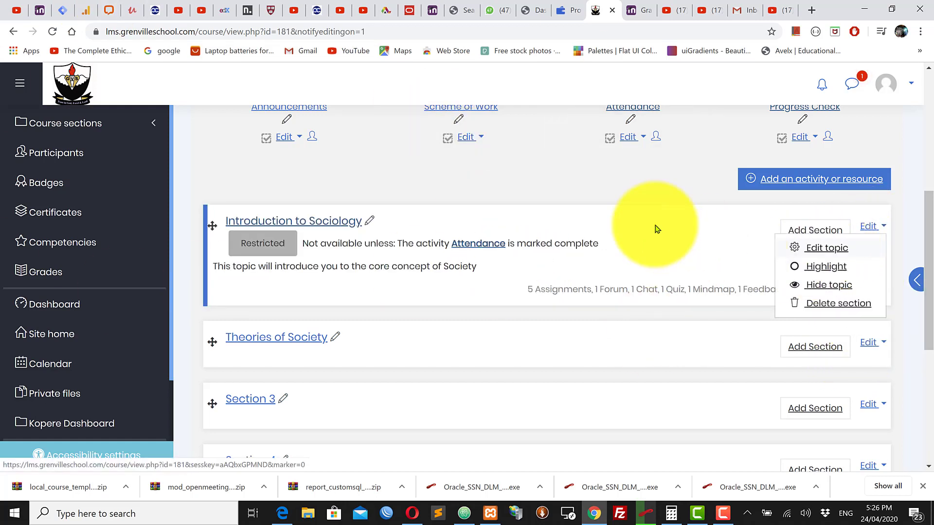
key("Escape")
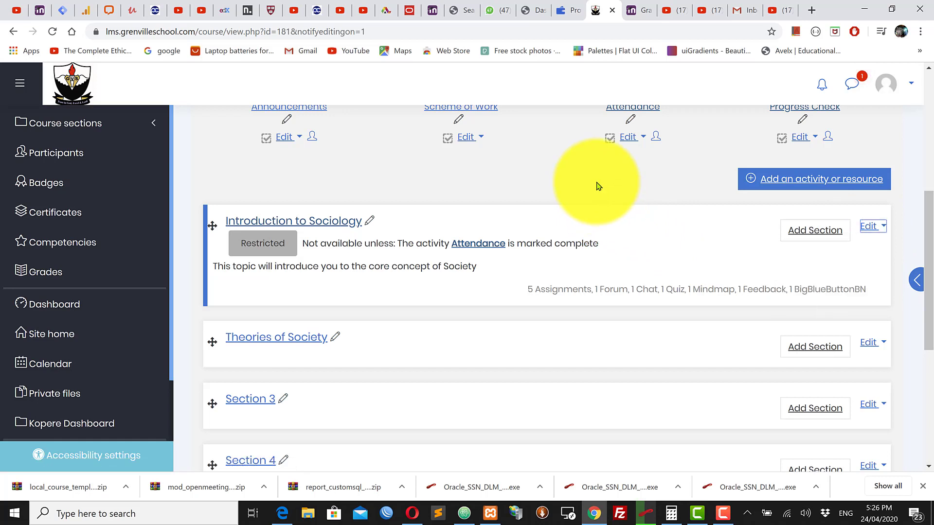
left_click(870, 342)
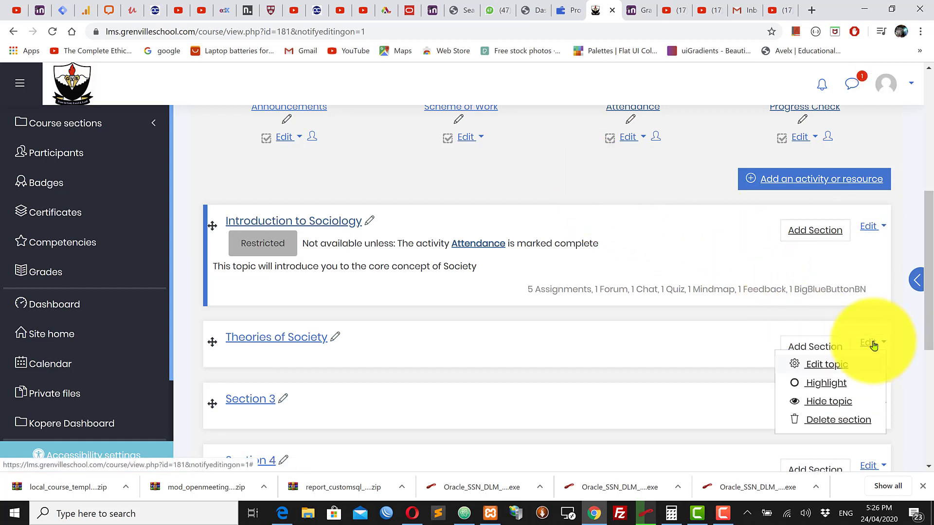
left_click(822, 385)
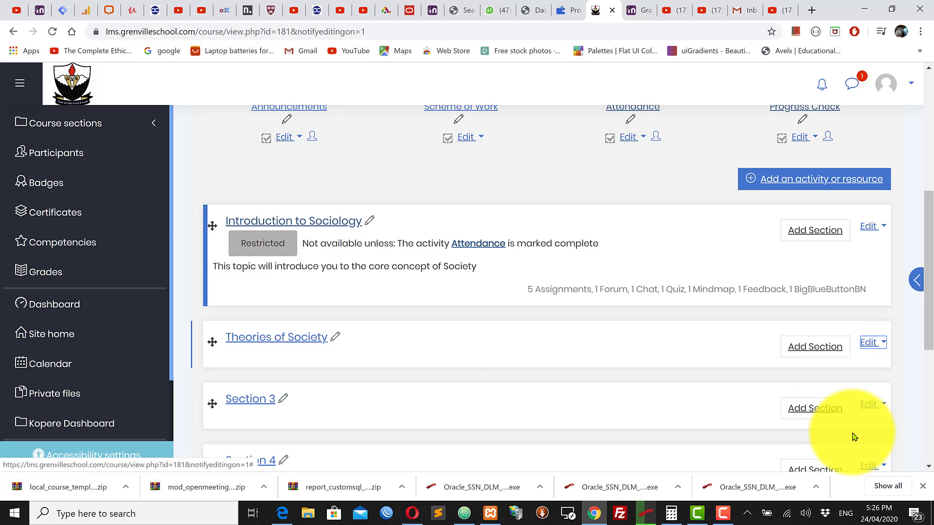
Turn editing off for the Sociology course and check the section highlighting on the course page.
scroll(794, 278, "up", 6)
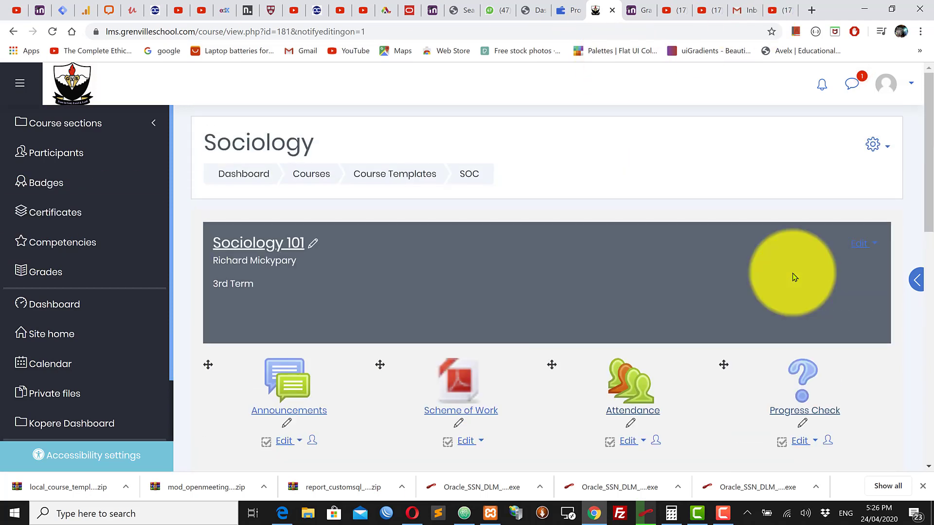
left_click(872, 146)
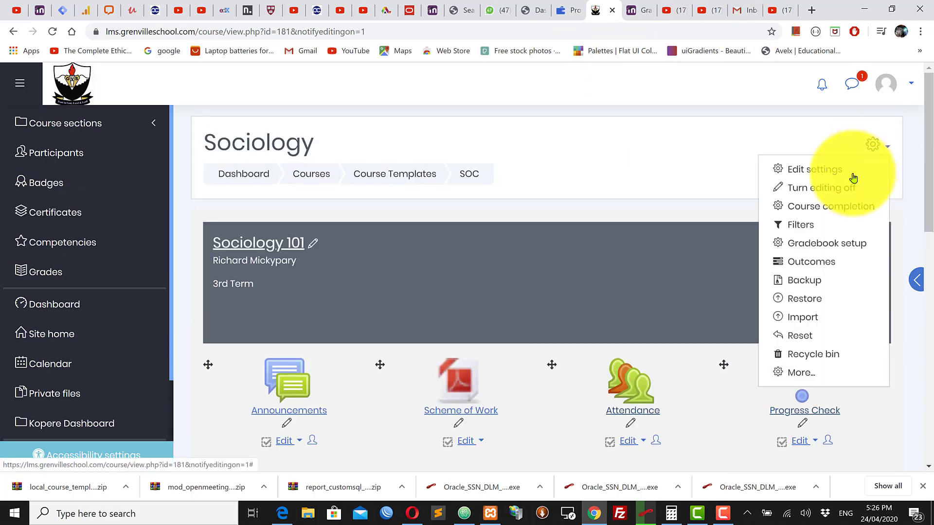
left_click(822, 189)
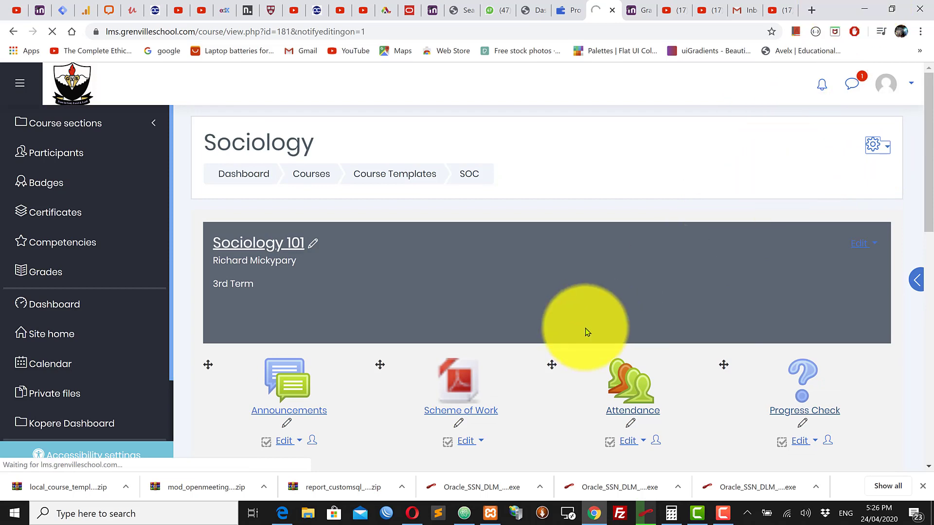
scroll(596, 326, "down", 5)
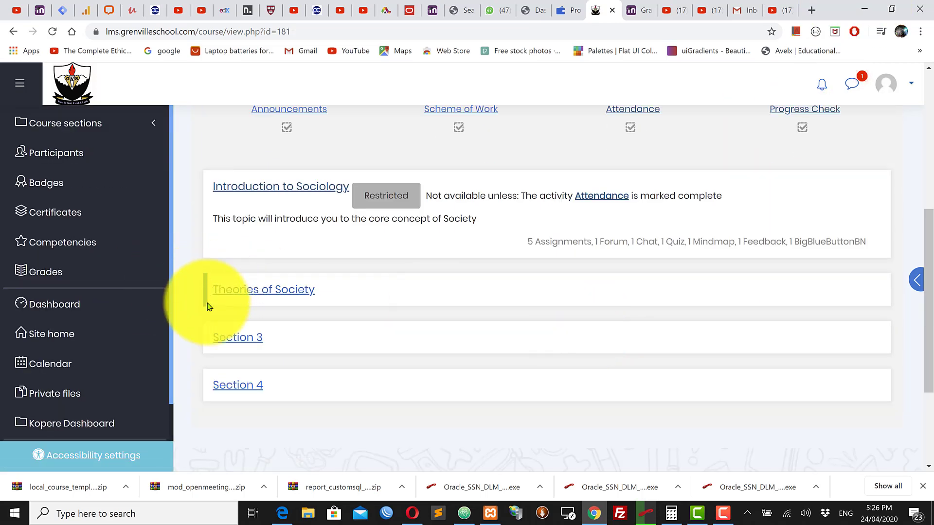
scroll(328, 272, "up", 3)
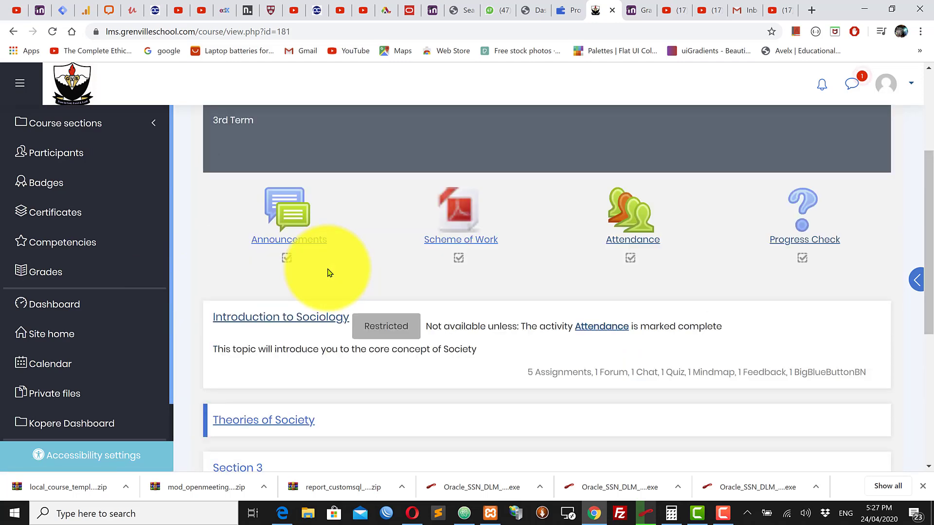
scroll(328, 273, "up", 4)
scroll(332, 277, "down", 5)
scroll(338, 278, "up", 3)
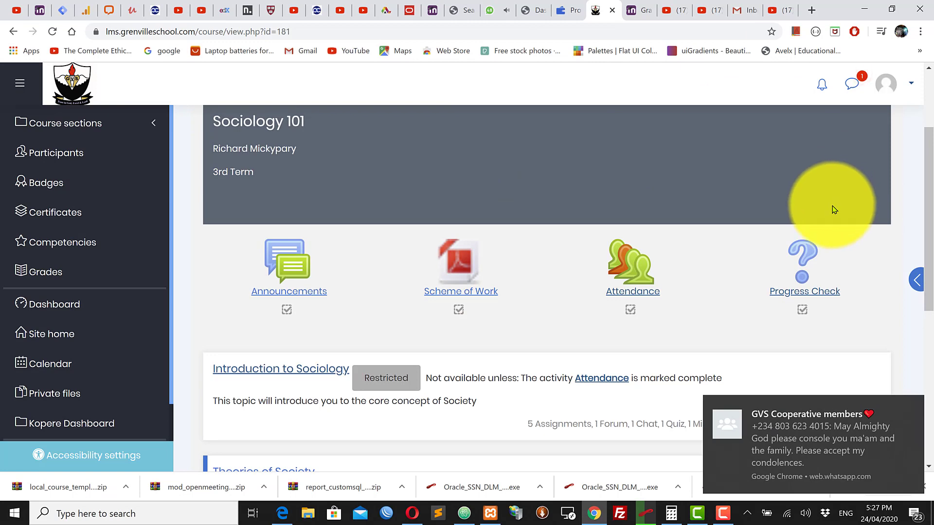
Turn editing back on for the Sociology course.
scroll(834, 214, "up", 3)
left_click(874, 145)
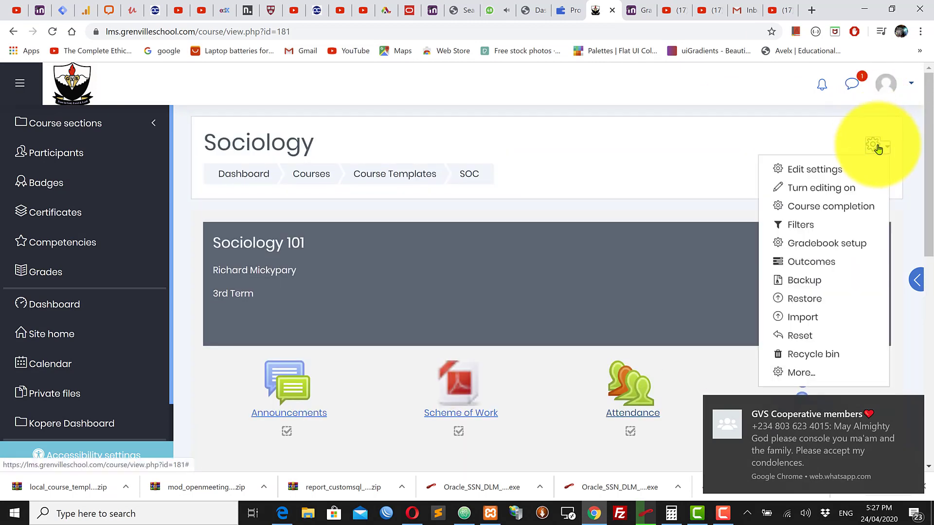
left_click(810, 196)
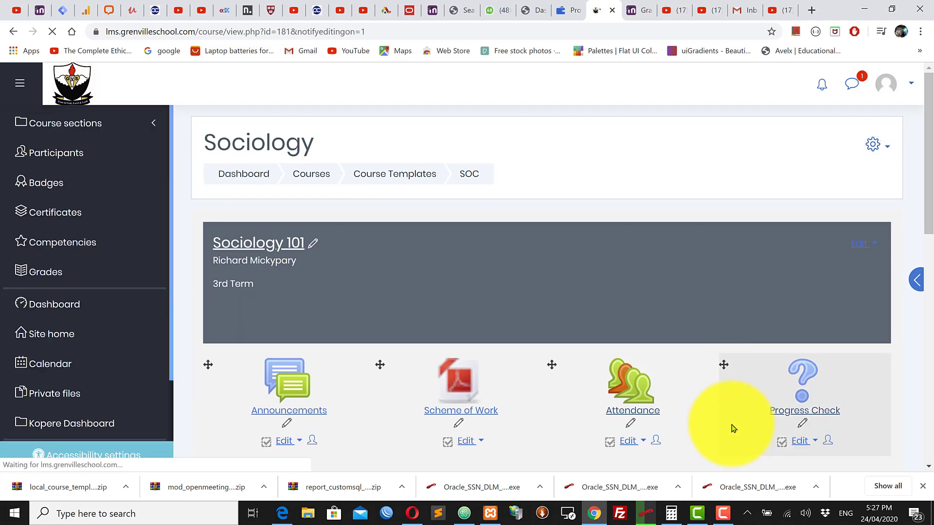
scroll(767, 424, "down", 6)
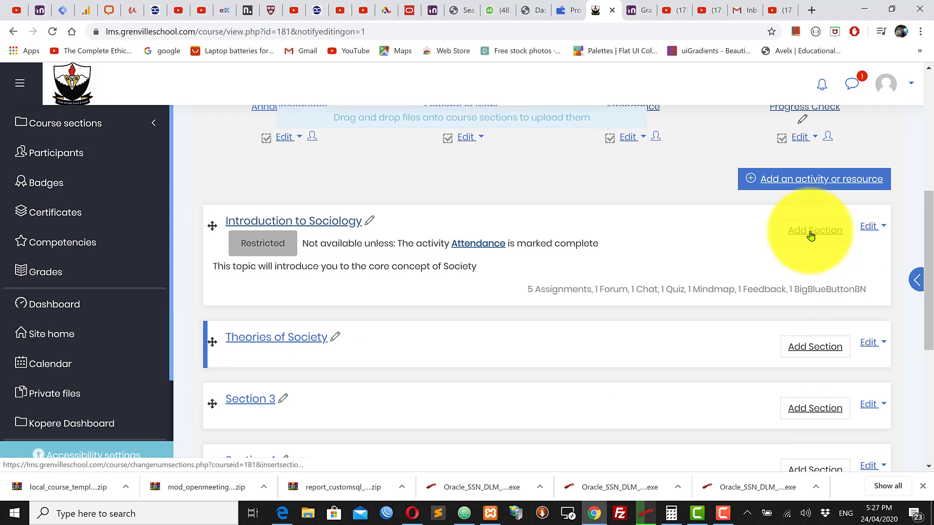
Highlight the Introduction to Sociology section as the current topic and remove the highlight from Theories of Society.
left_click(871, 226)
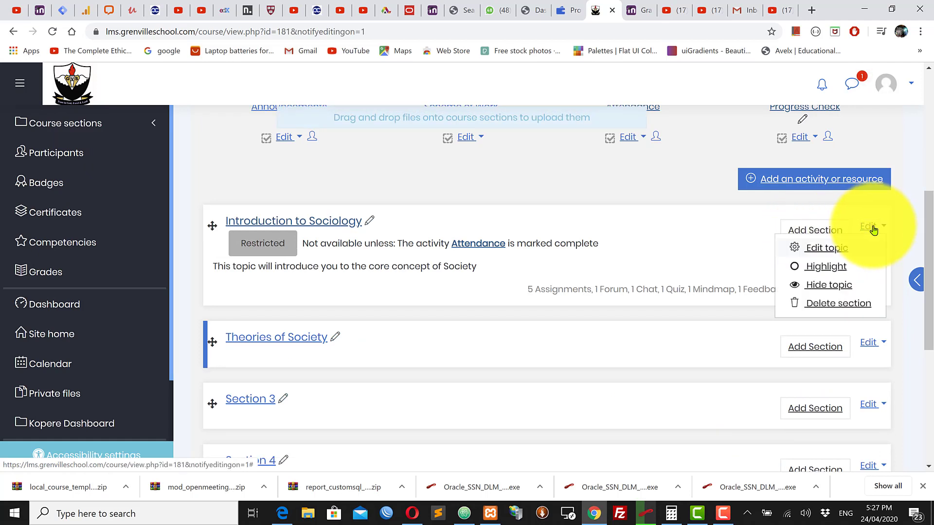
left_click(823, 268)
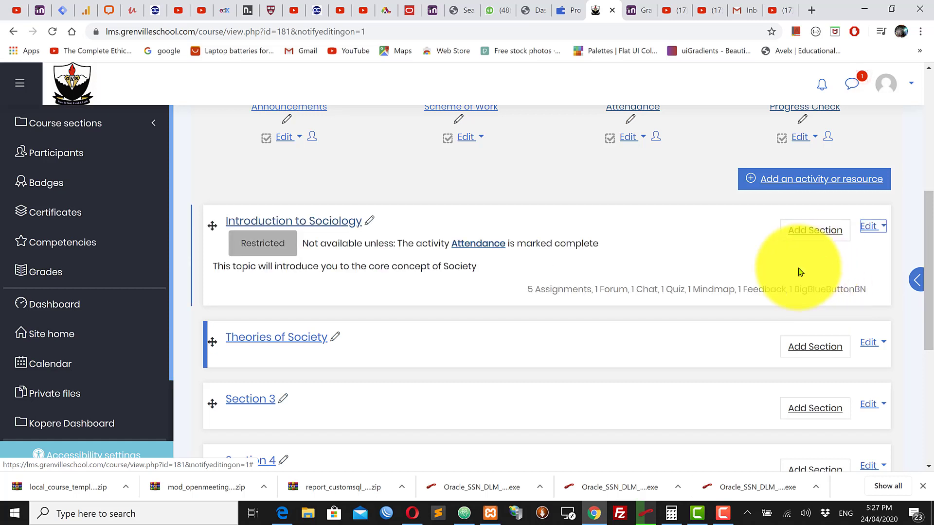
left_click(876, 344)
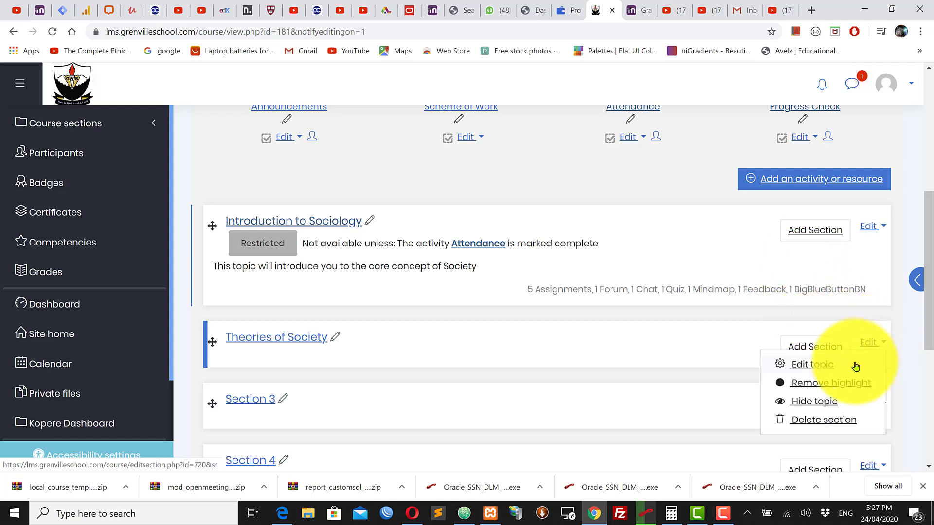
left_click(828, 384)
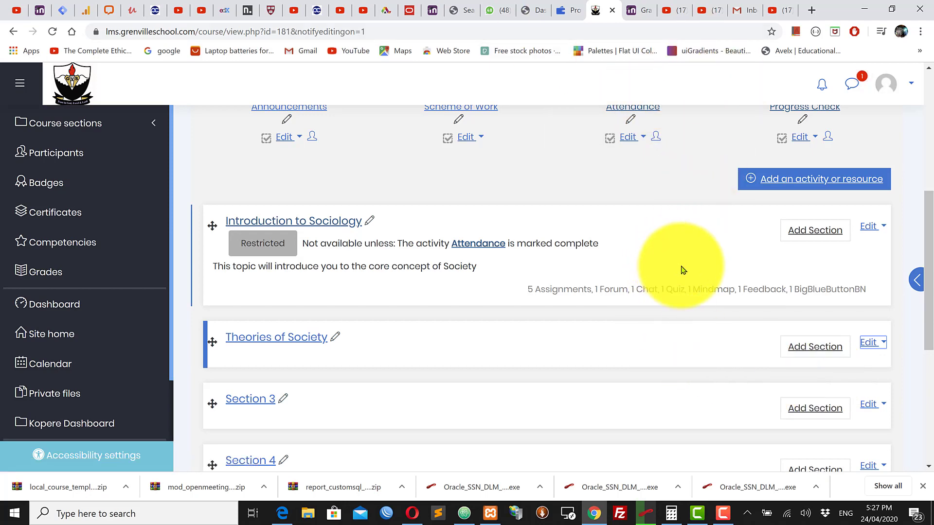
scroll(683, 270, "up", 6)
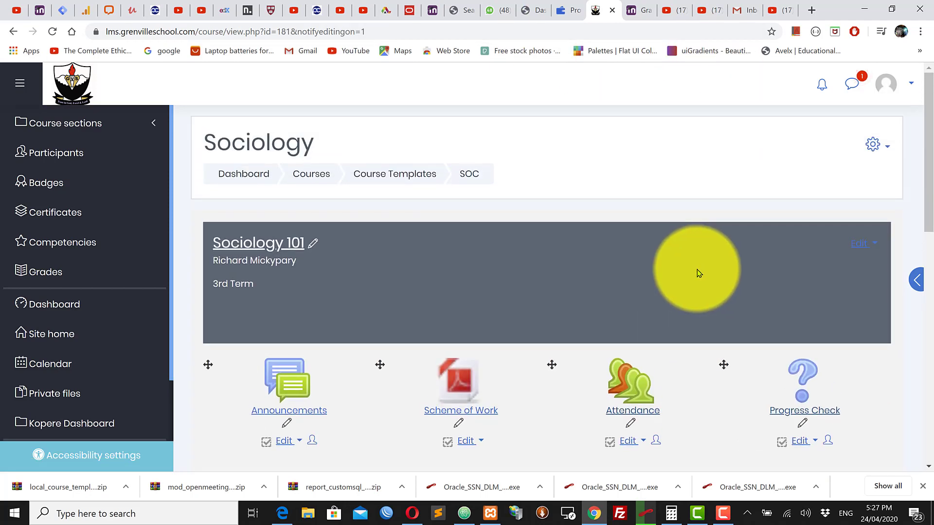
scroll(699, 273, "down", 6)
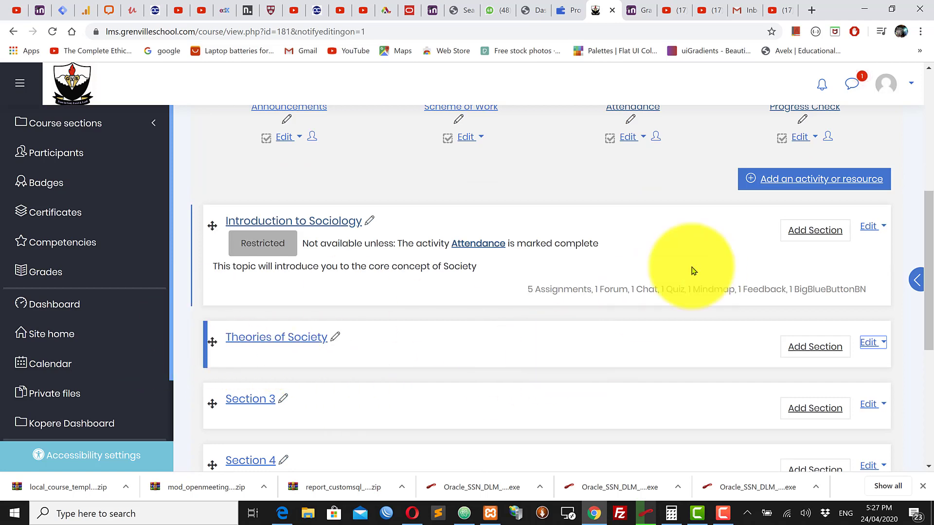
Open the Sociology course settings and examine the Course format options, including the layout, course image and summary length.
scroll(780, 213, "up", 6)
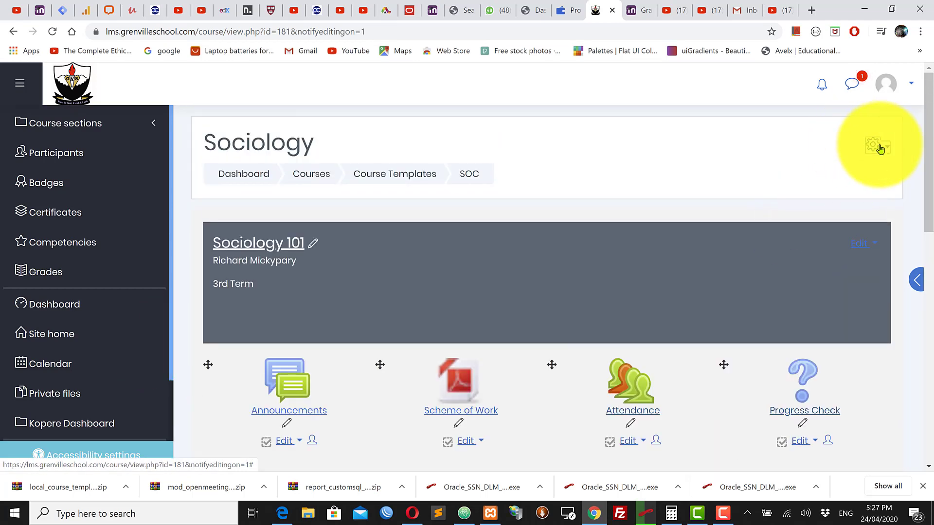
left_click(870, 149)
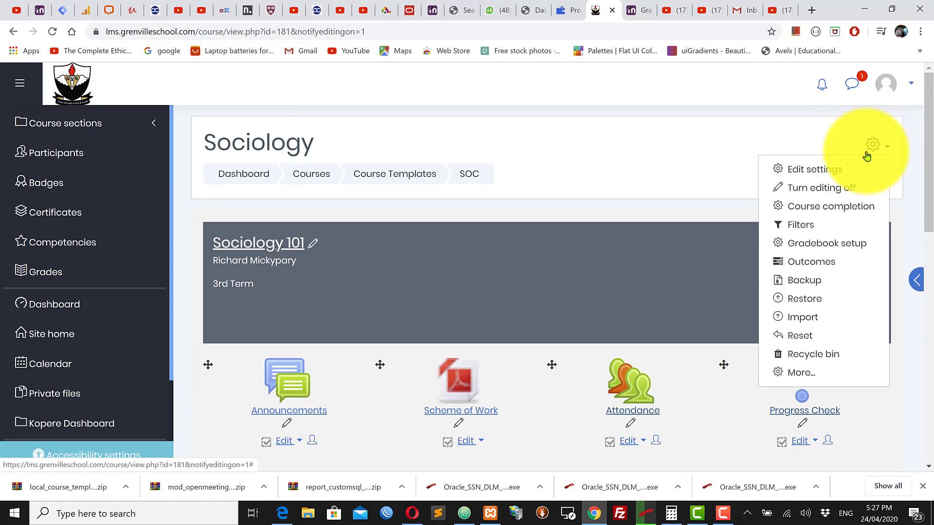
left_click(813, 174)
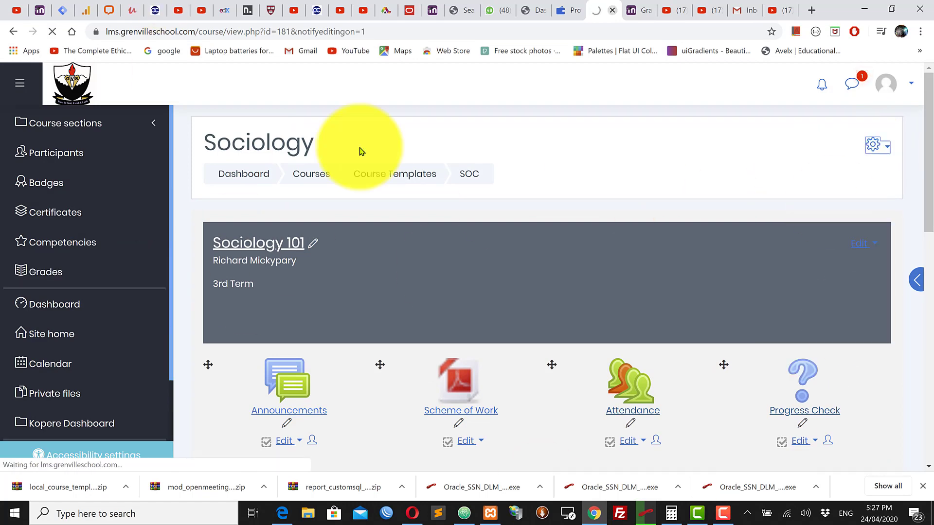
scroll(469, 386, "down", 10)
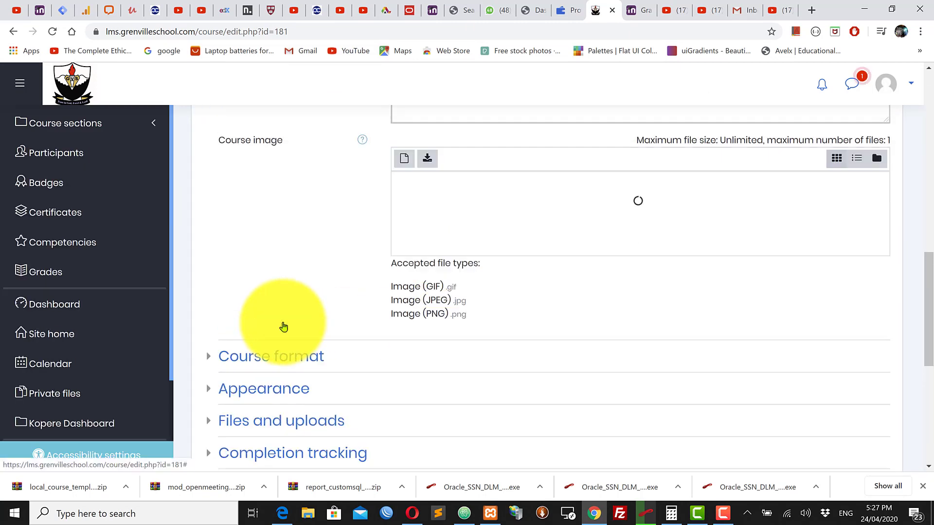
left_click(270, 385)
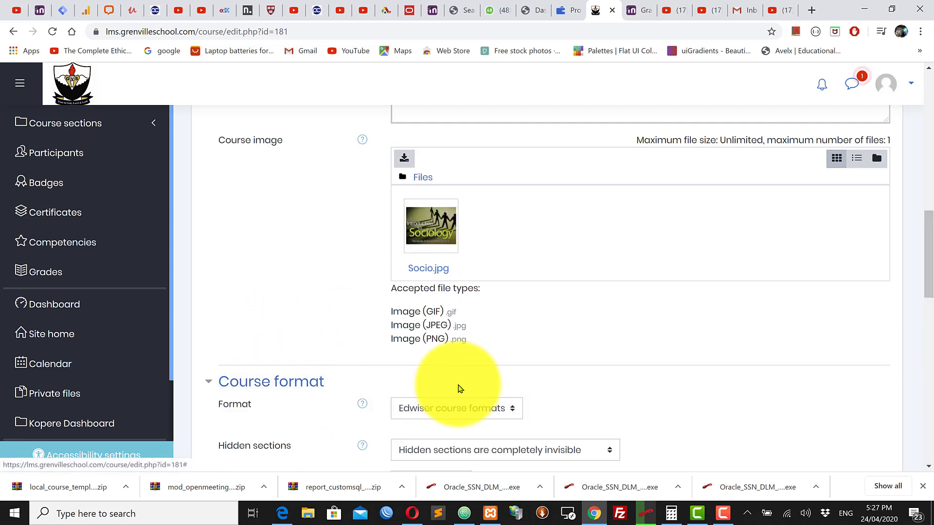
scroll(453, 387, "down", 3)
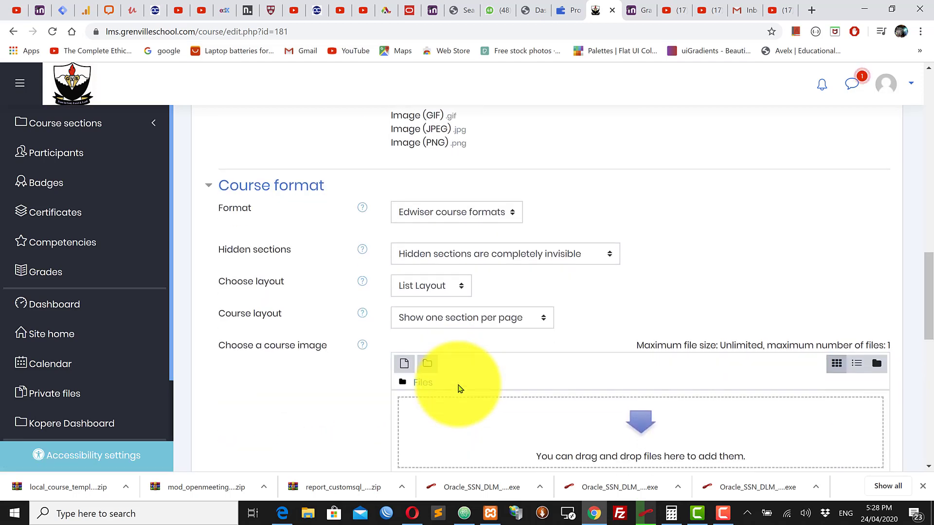
scroll(460, 388, "down", 5)
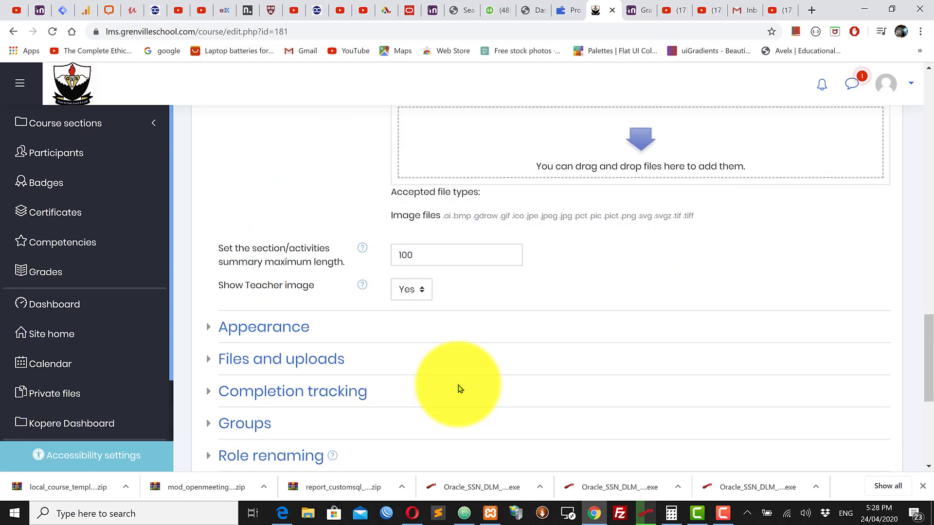
Review the Course format settings, then save the Sociology course settings and display the course page.
scroll(460, 389, "up", 5)
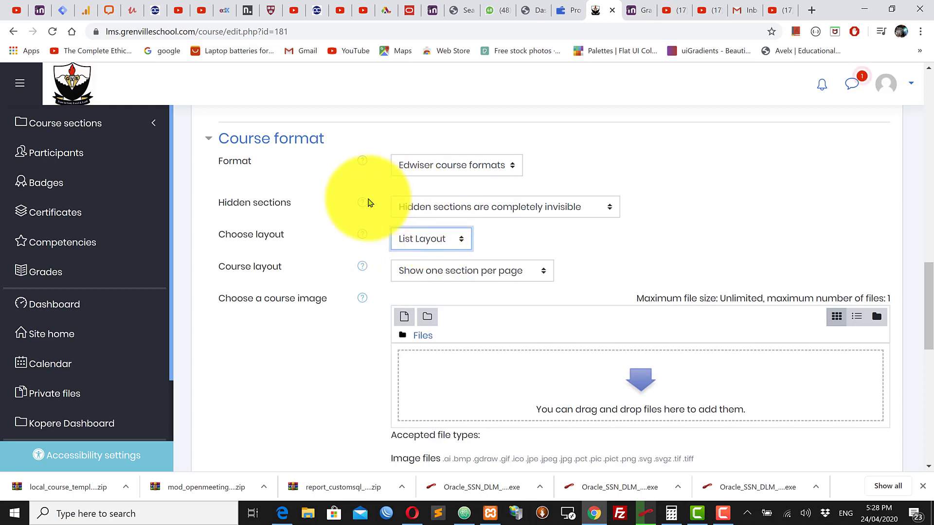
scroll(532, 292, "down", 5)
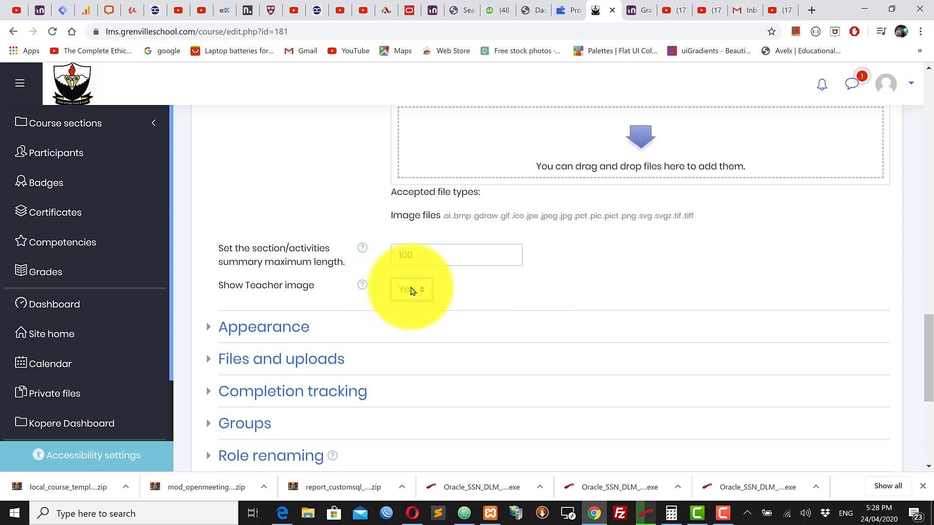
scroll(422, 283, "up", 6)
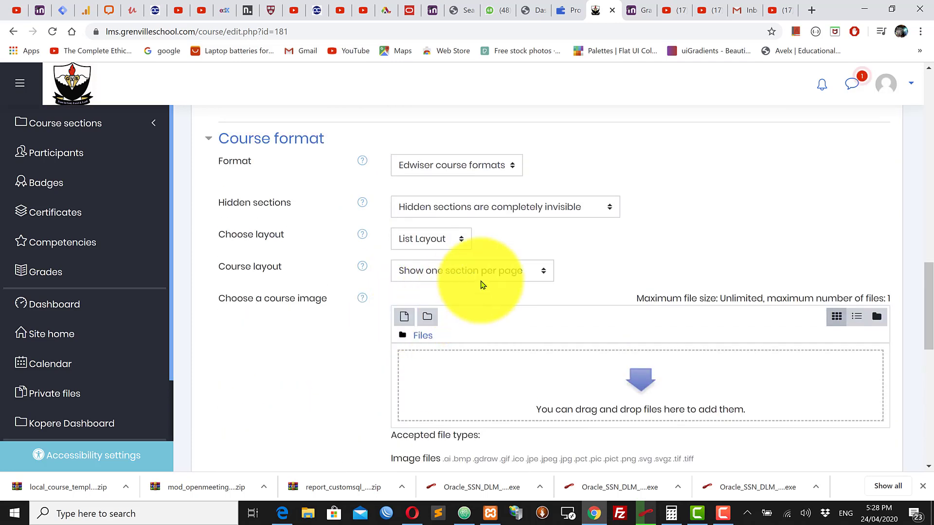
scroll(484, 289, "down", 13)
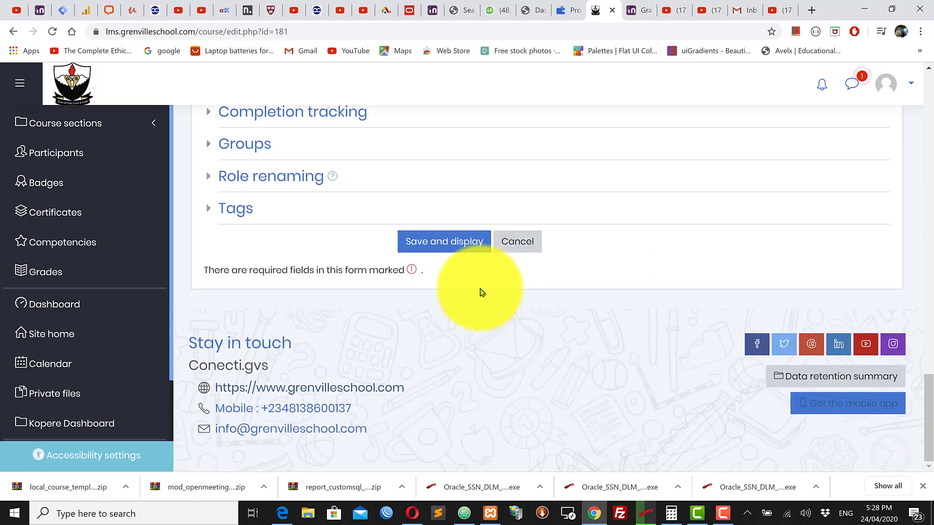
left_click(452, 245)
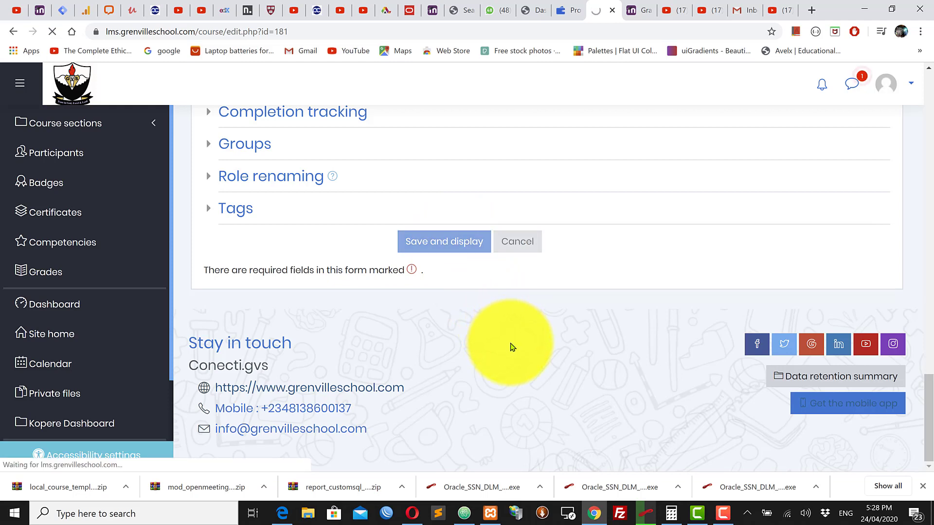
Open the Introduction to Sociology topic for editing from the course page.
scroll(610, 331, "down", 3)
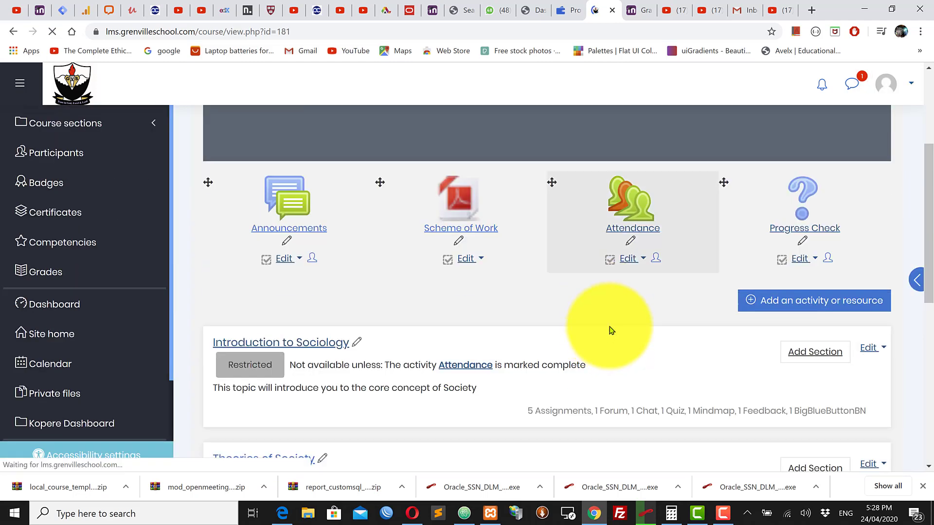
scroll(562, 299, "down", 2)
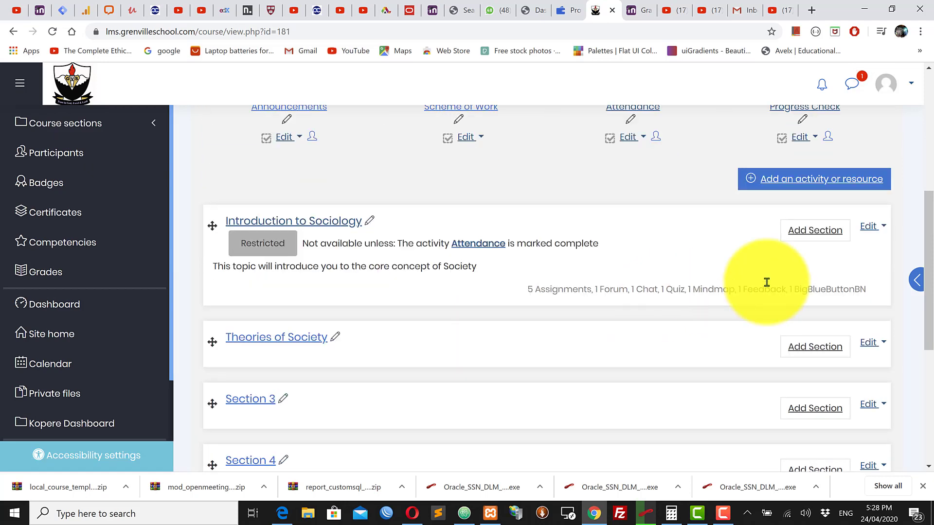
left_click(870, 228)
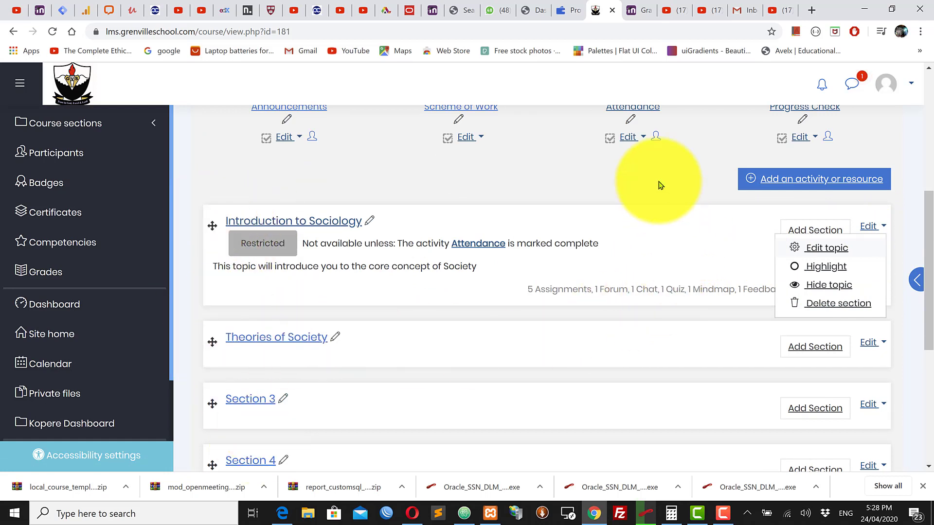
key("Escape")
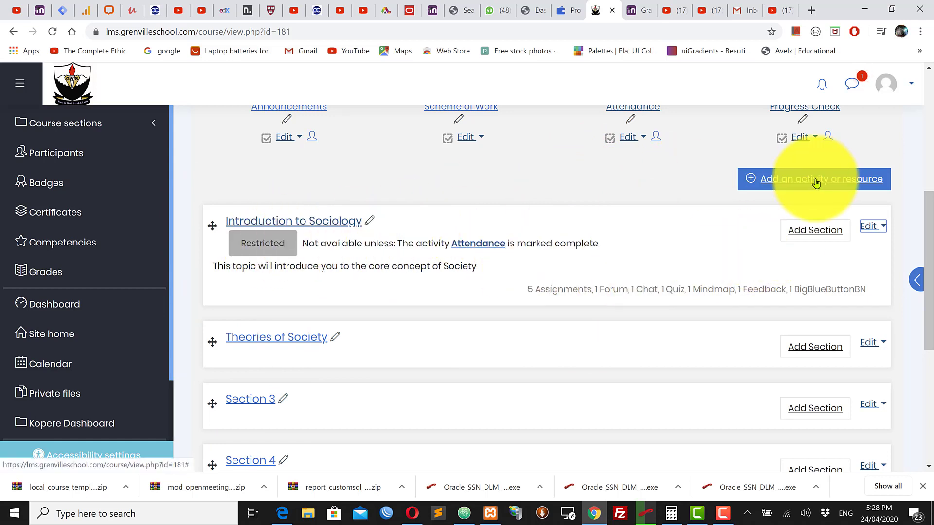
left_click(871, 227)
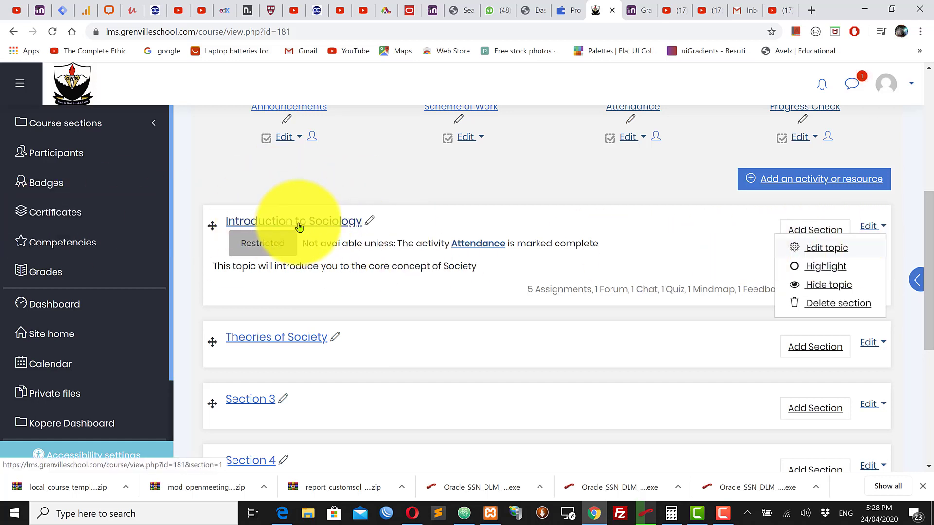
left_click(829, 249)
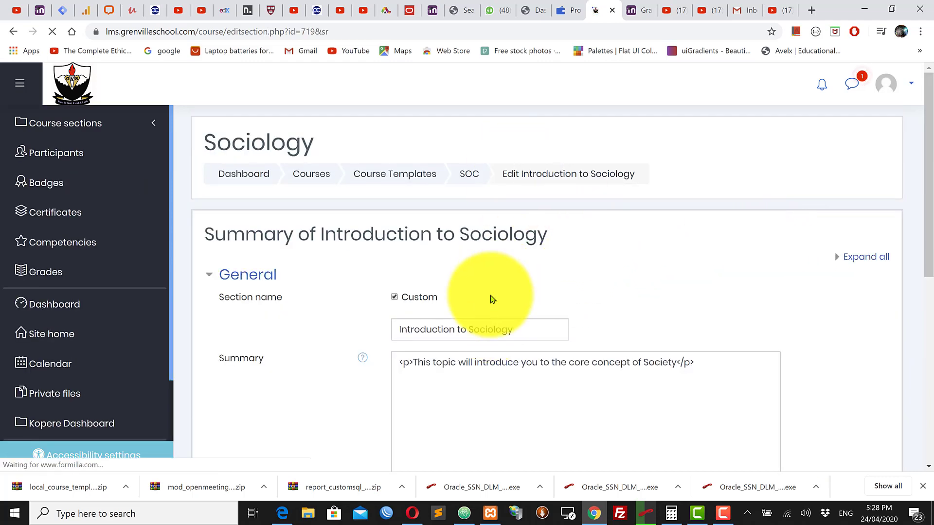
Expand the topic's access restrictions and remove the Attendance activity completion condition.
scroll(494, 310, "down", 5)
scroll(511, 229, "up", 4)
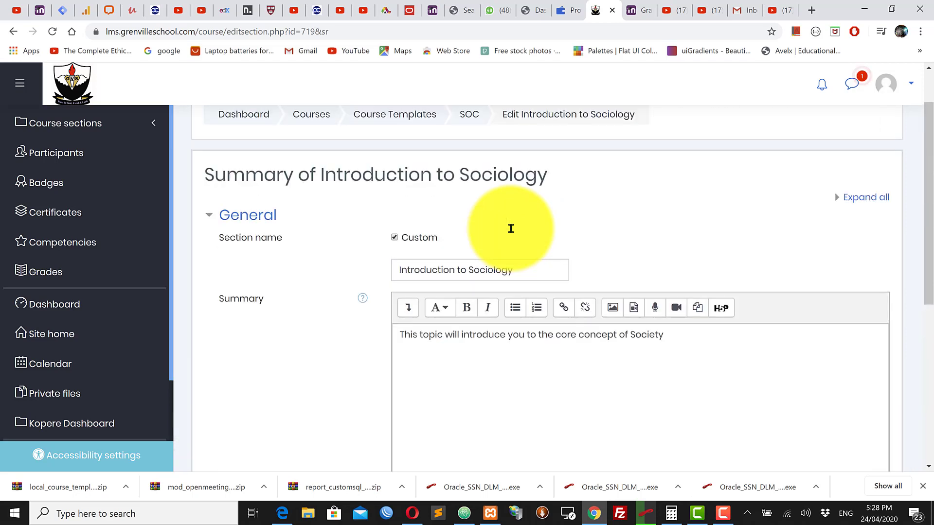
scroll(428, 292, "down", 3)
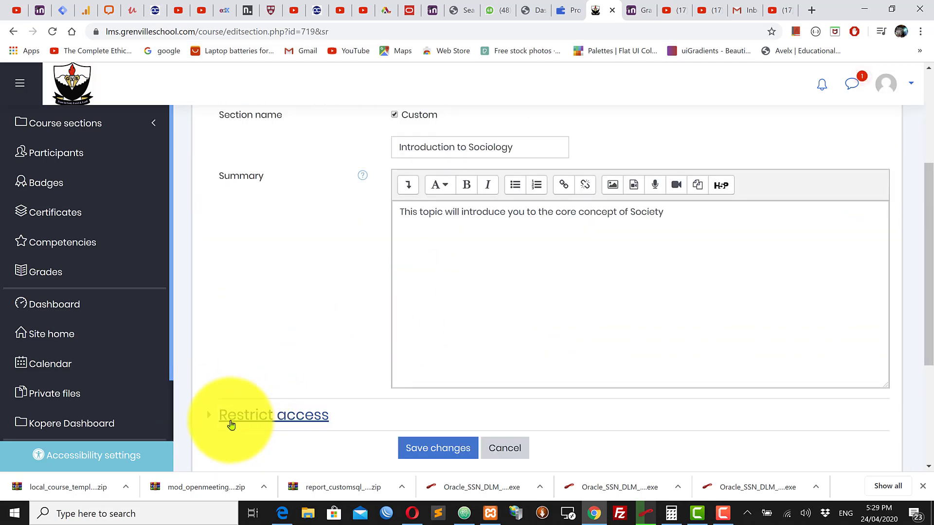
left_click(278, 420)
scroll(288, 331, "down", 5)
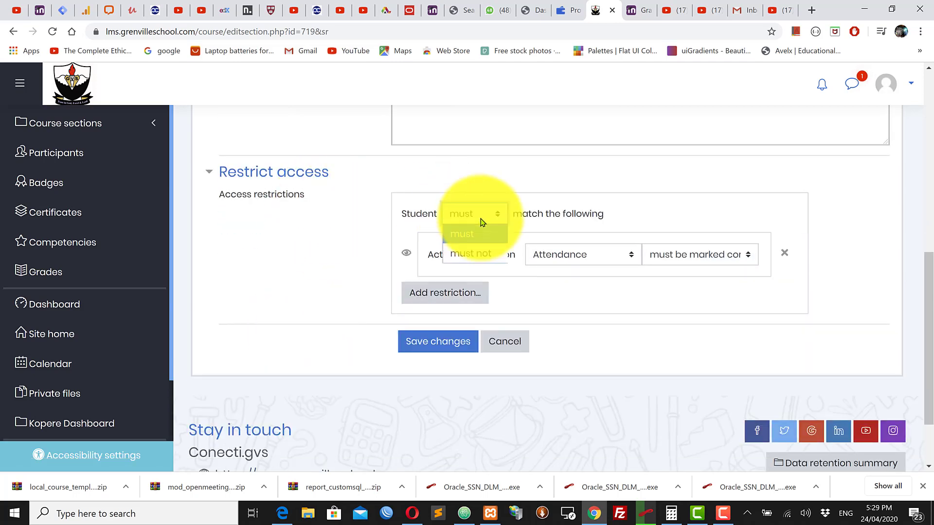
left_click(458, 219)
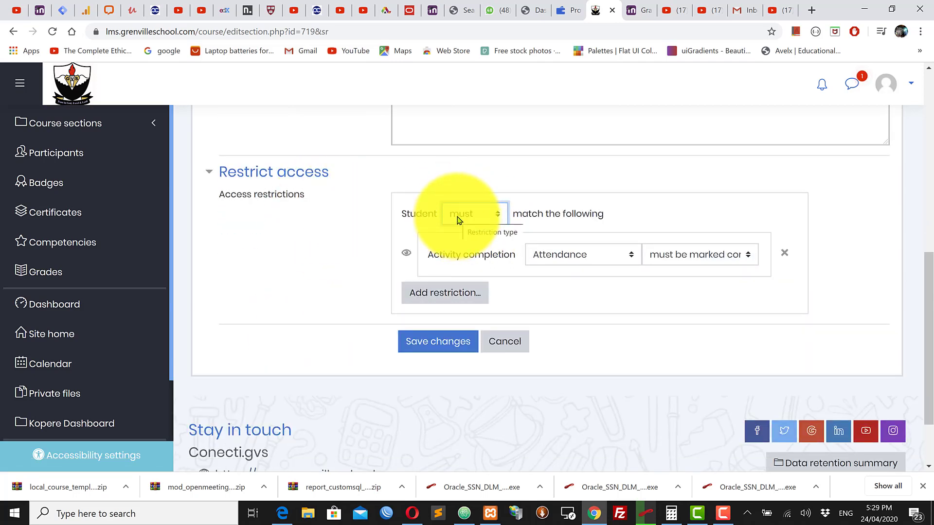
left_click(784, 253)
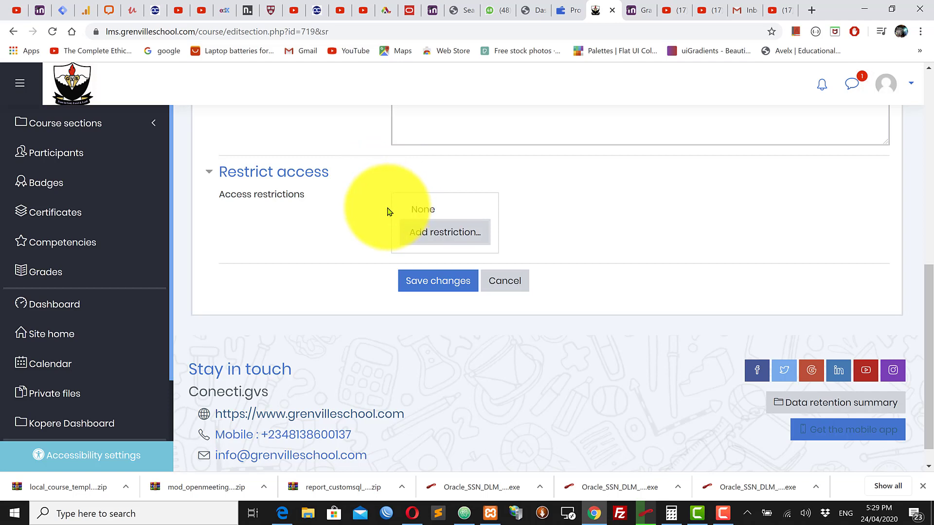
Add a new Activity completion restriction to the Introduction to Sociology topic.
left_click(439, 234)
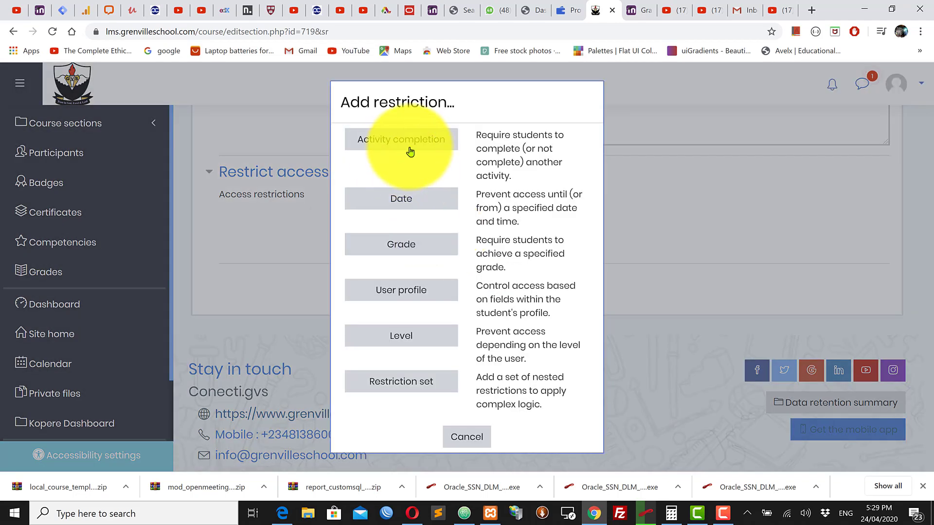
key("Tab")
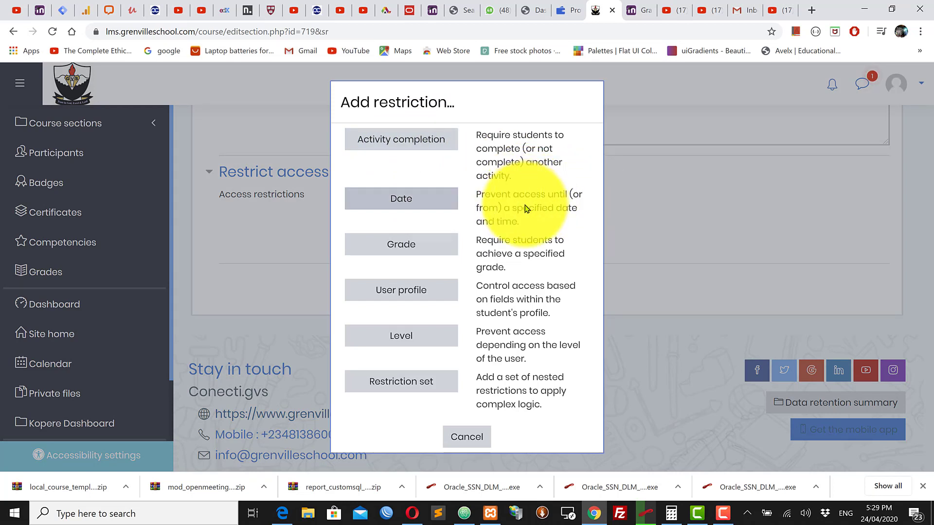
left_click(400, 143)
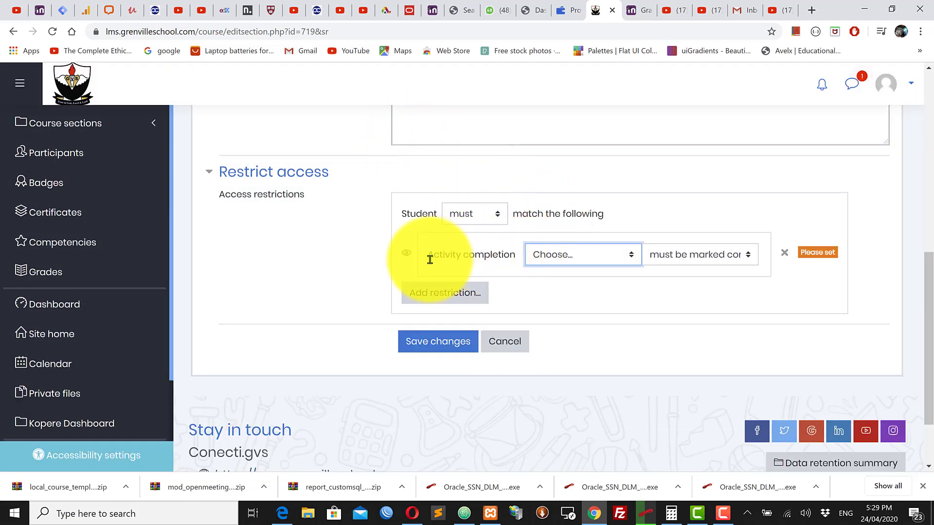
left_click_drag(428, 256, 519, 256)
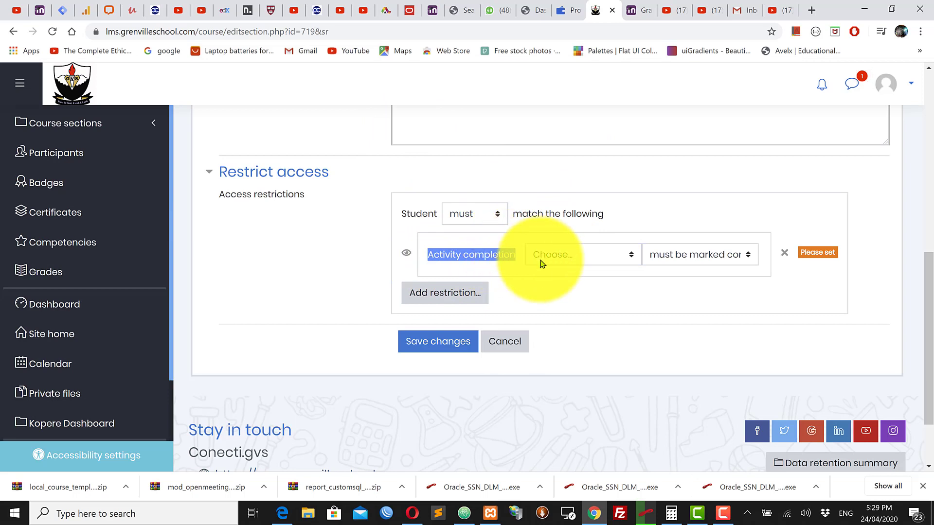
left_click(628, 291)
Choose Scheme of Work as the activity required by the new completion restriction.
scroll(365, 210, "up", 9)
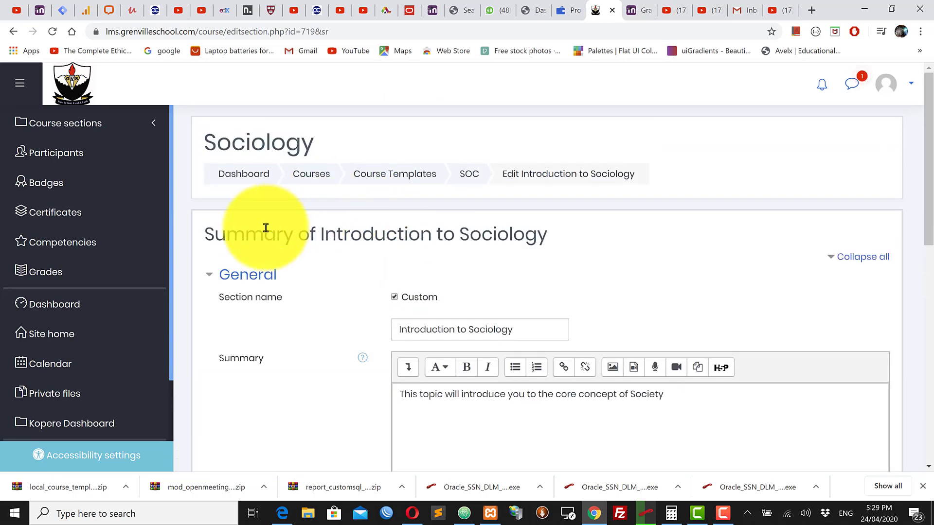
scroll(433, 340, "down", 10)
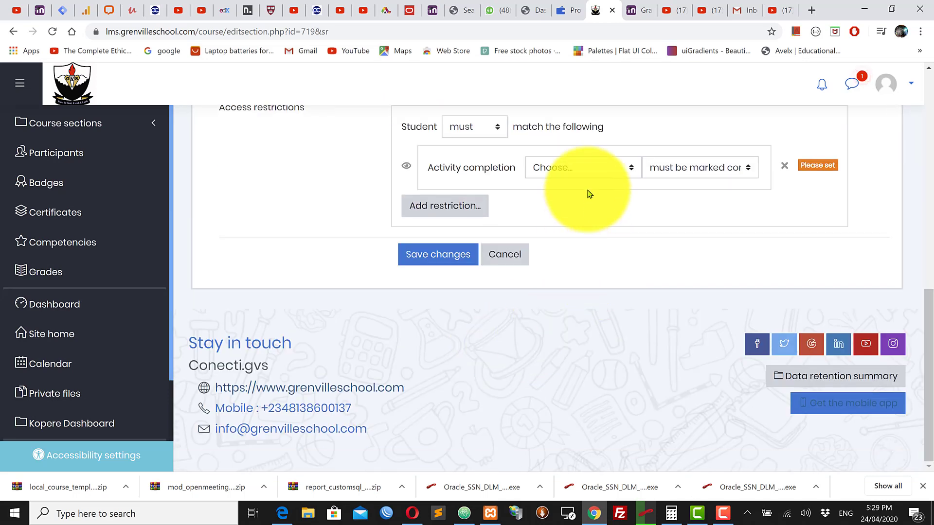
scroll(496, 158, "up", 1)
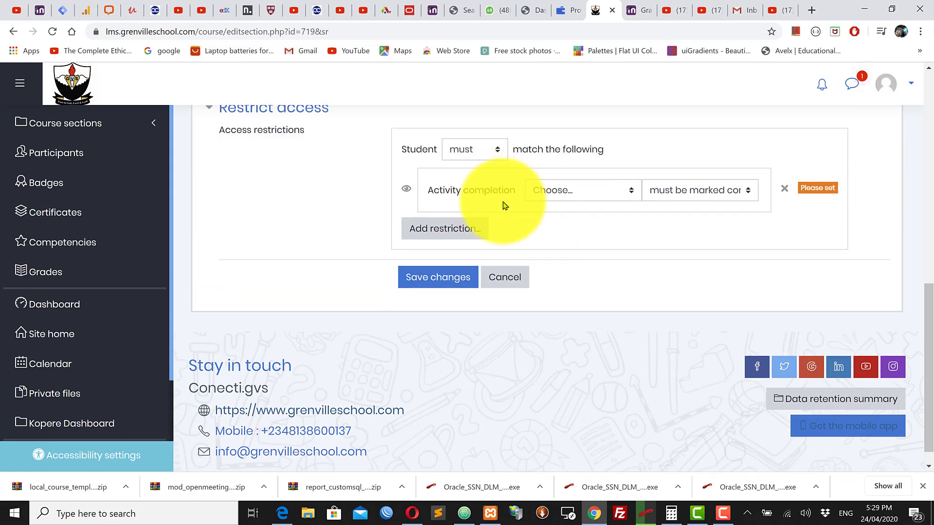
left_click(578, 194)
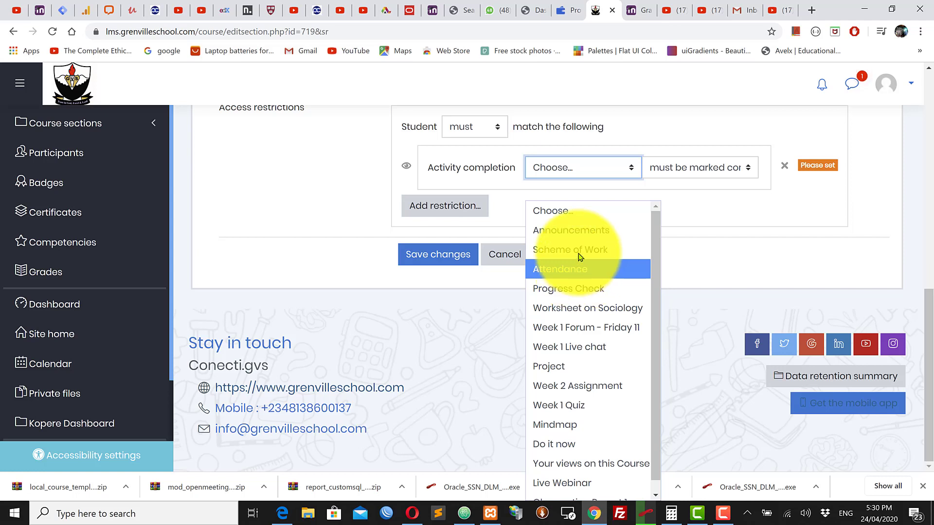
left_click(579, 251)
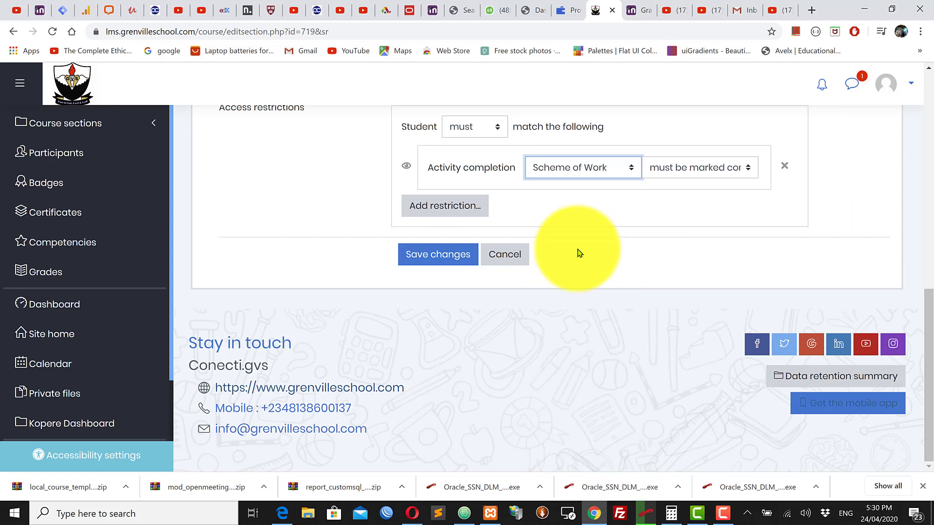
Review the completion conditions for Scheme of Work and select "must be marked complete".
left_click(707, 172)
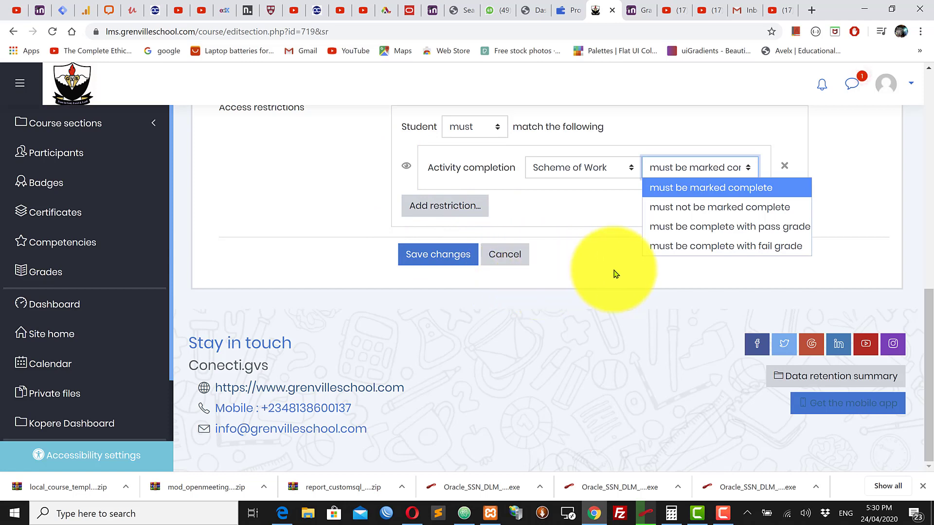
scroll(598, 224, "up", 10)
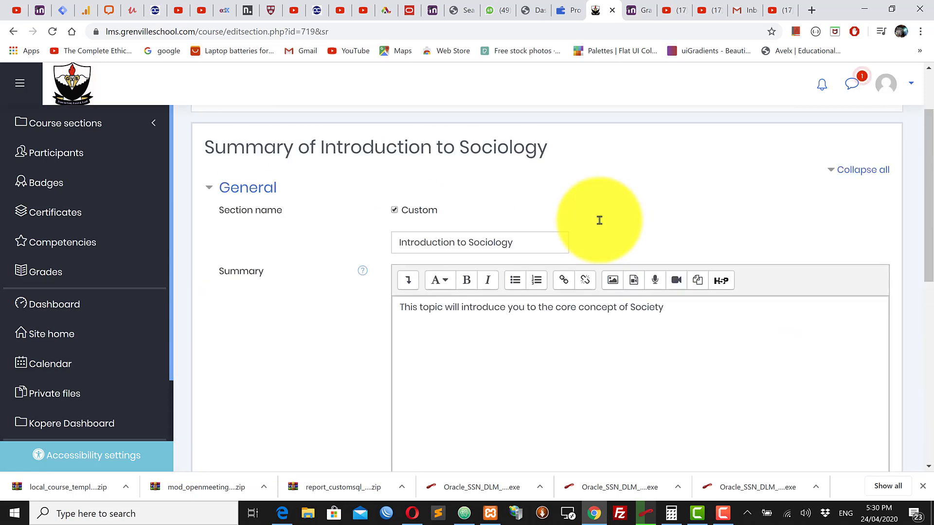
scroll(599, 220, "up", 2)
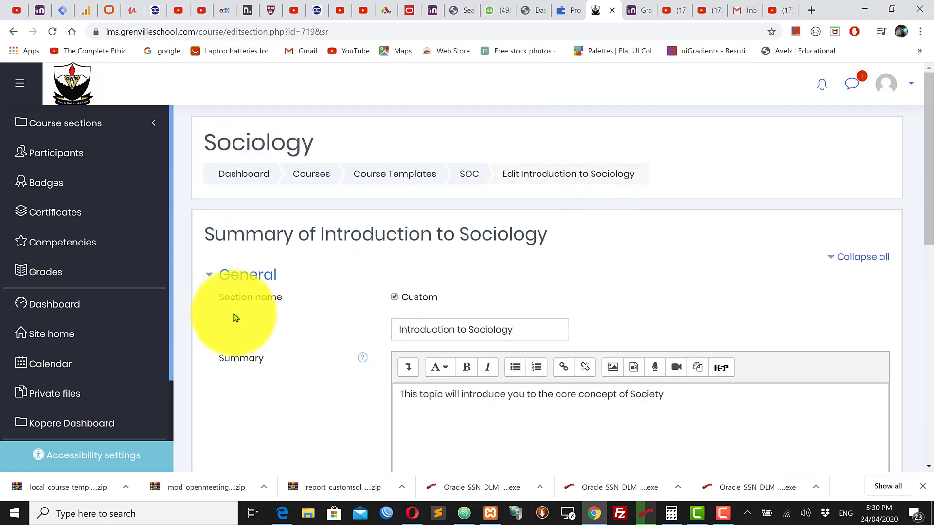
scroll(503, 337, "down", 10)
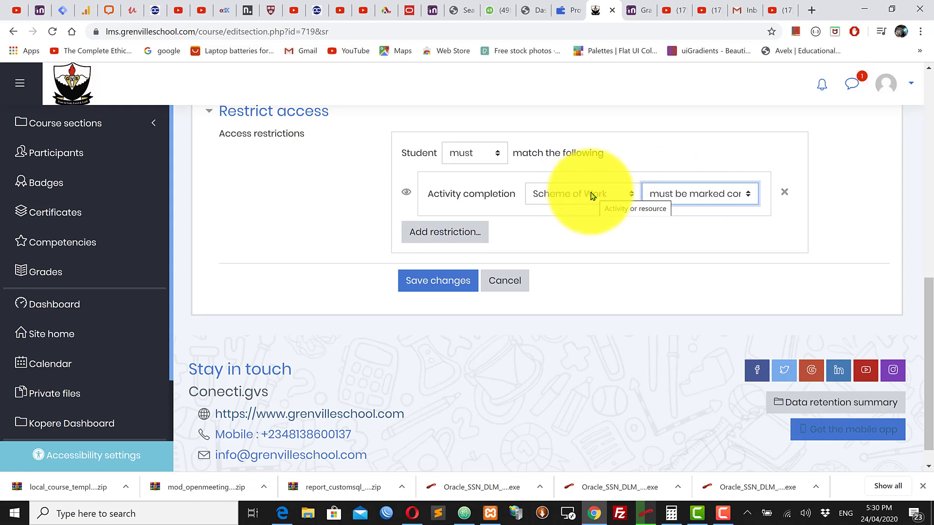
left_click(716, 199)
left_click(714, 218)
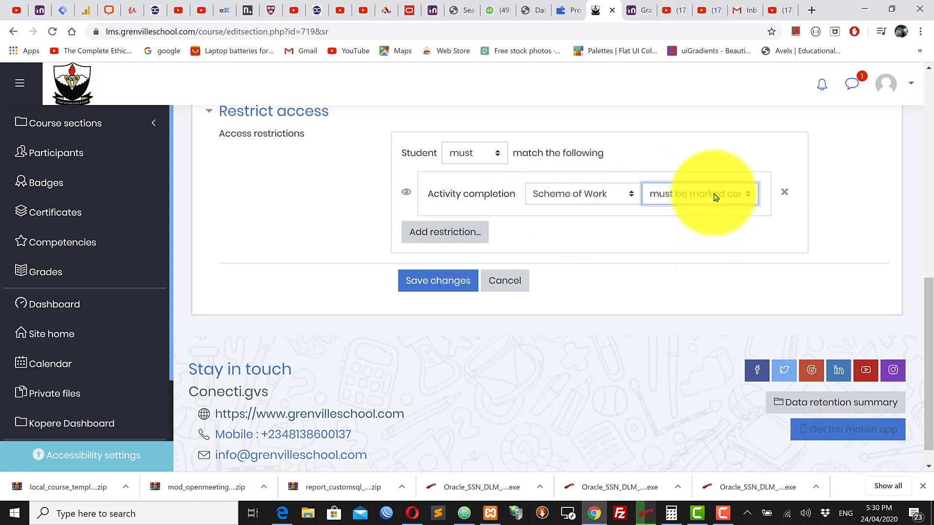
left_click(706, 194)
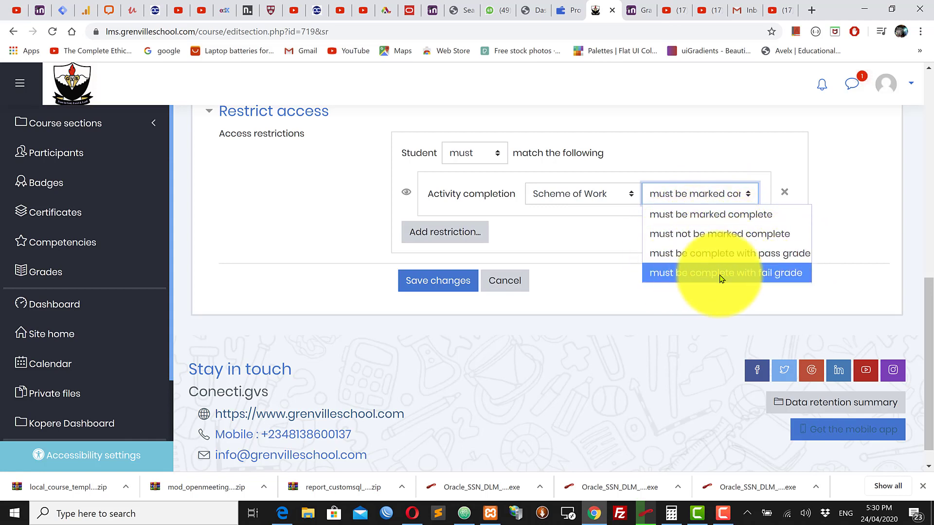
left_click(728, 217)
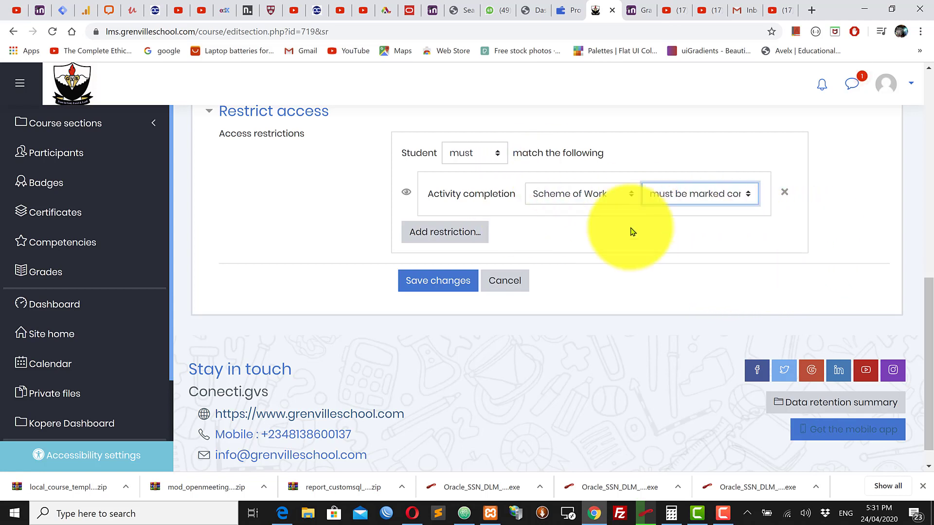
Save the topic changes and check the Introduction to Sociology restriction on the course page.
left_click(438, 273)
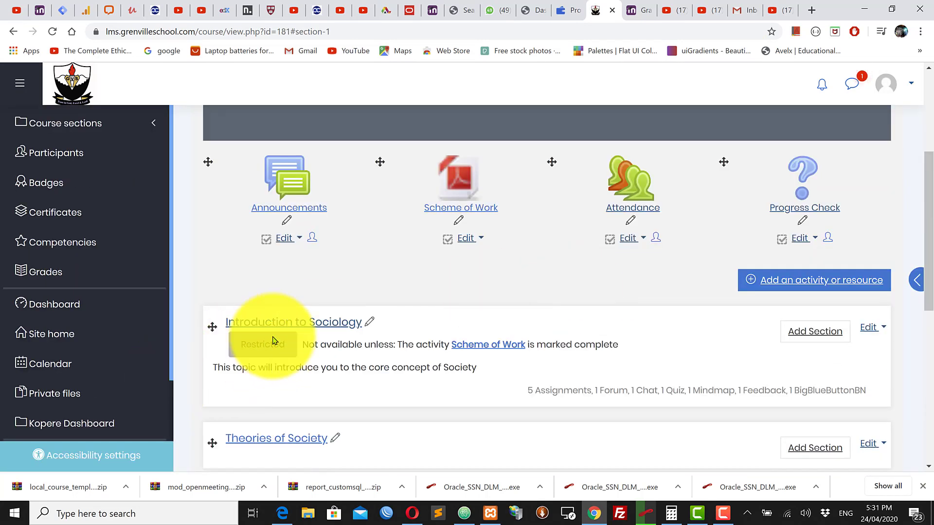
scroll(374, 316, "up", 2)
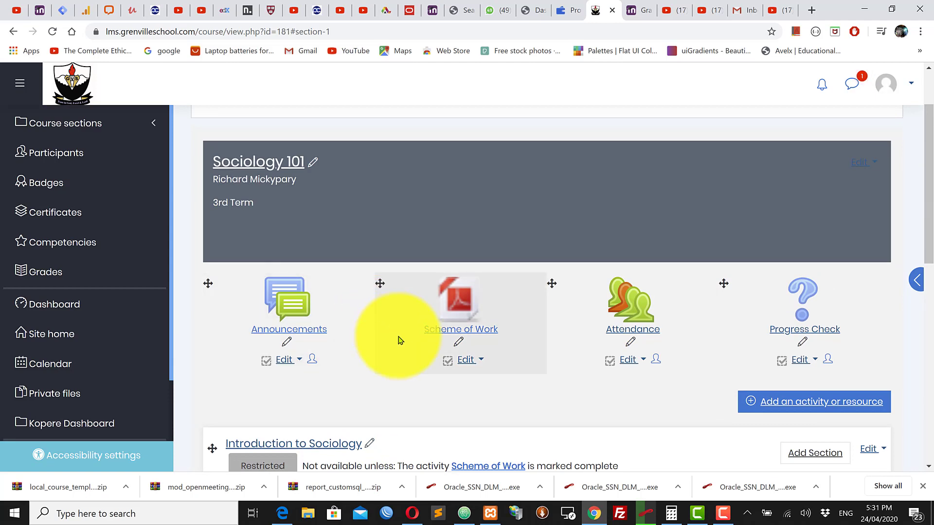
scroll(409, 325, "down", 1)
scroll(408, 325, "down", 2)
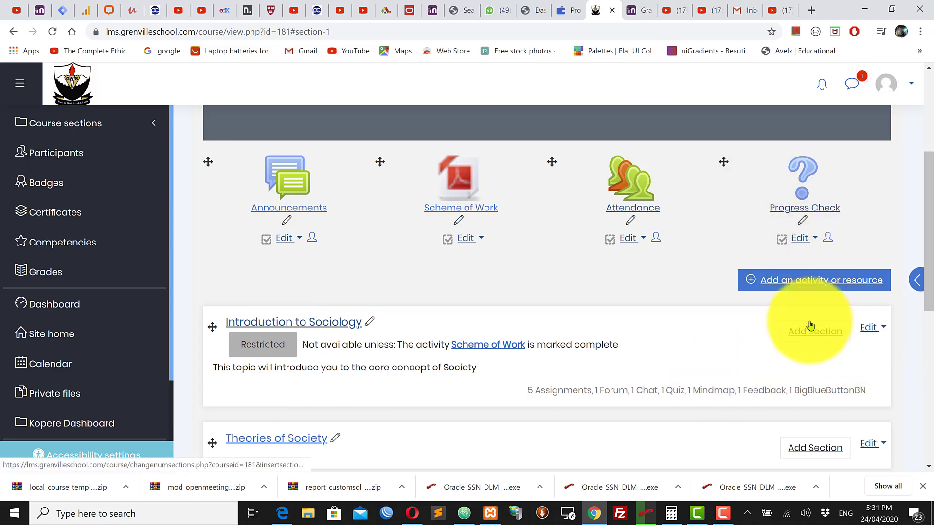
Open the Introduction to Sociology topic for editing and remove its Scheme of Work completion restriction.
left_click(872, 329)
left_click(825, 351)
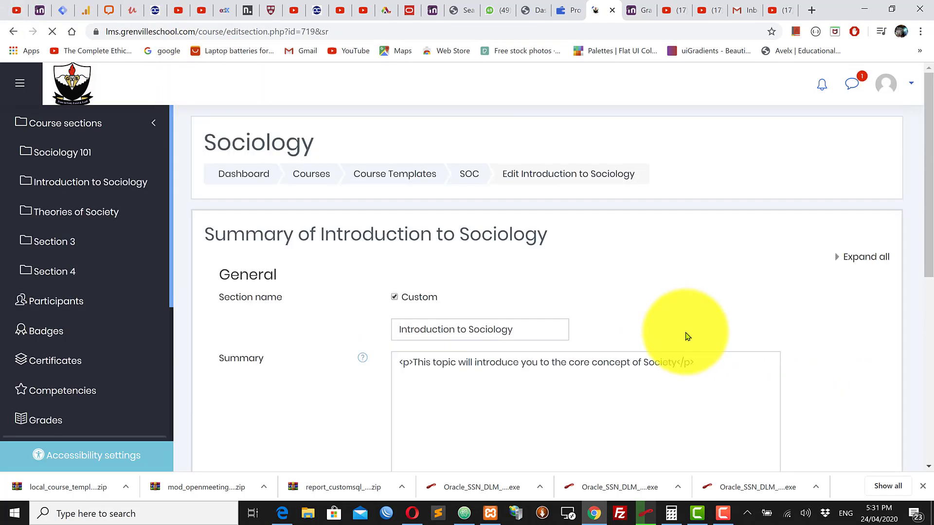
scroll(496, 421, "down", 10)
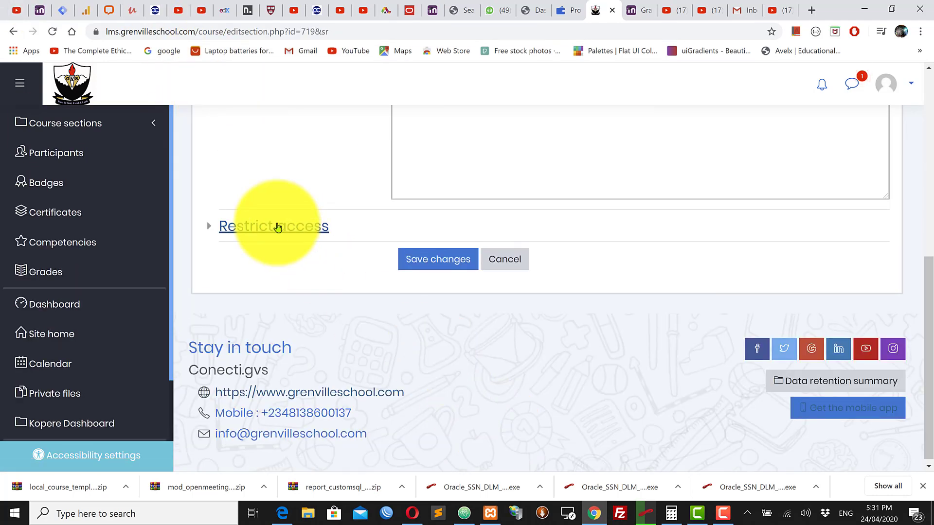
left_click(278, 227)
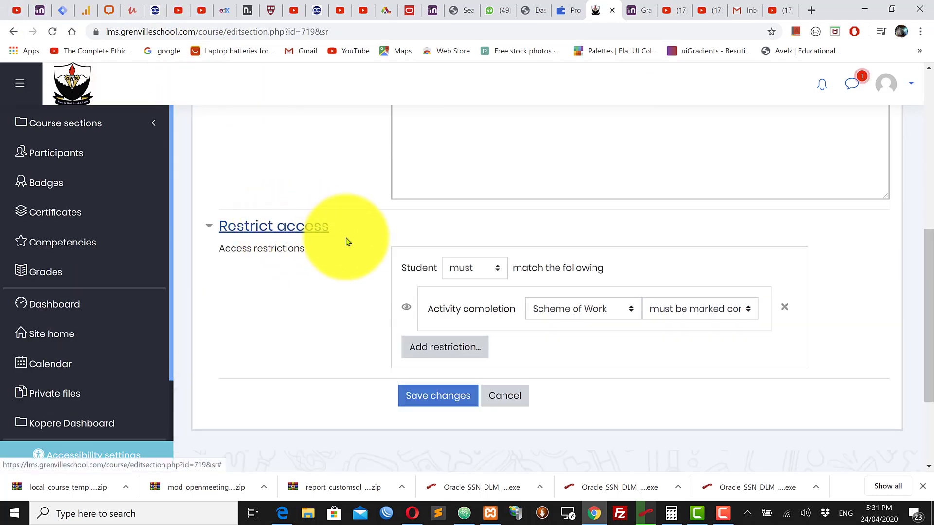
left_click(785, 308)
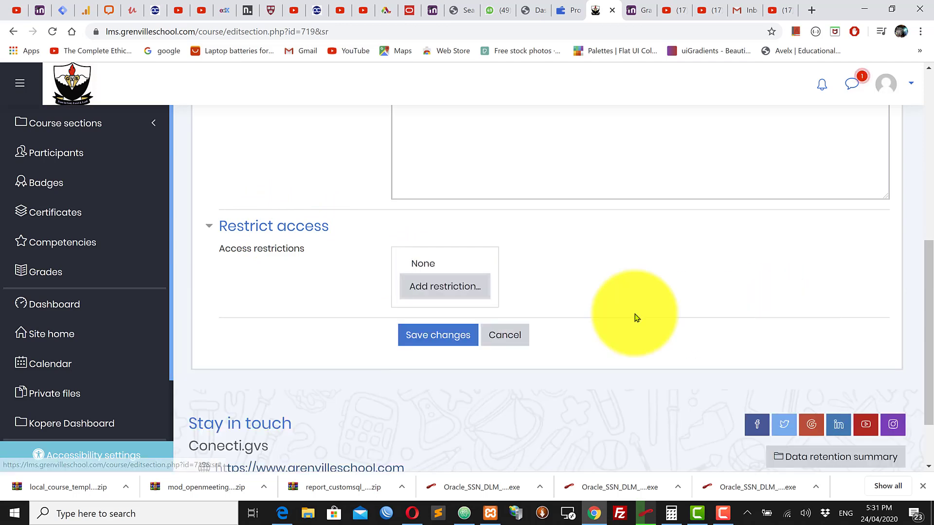
Add a Date restriction to the topic that allows access from 25 April 2020.
left_click(443, 288)
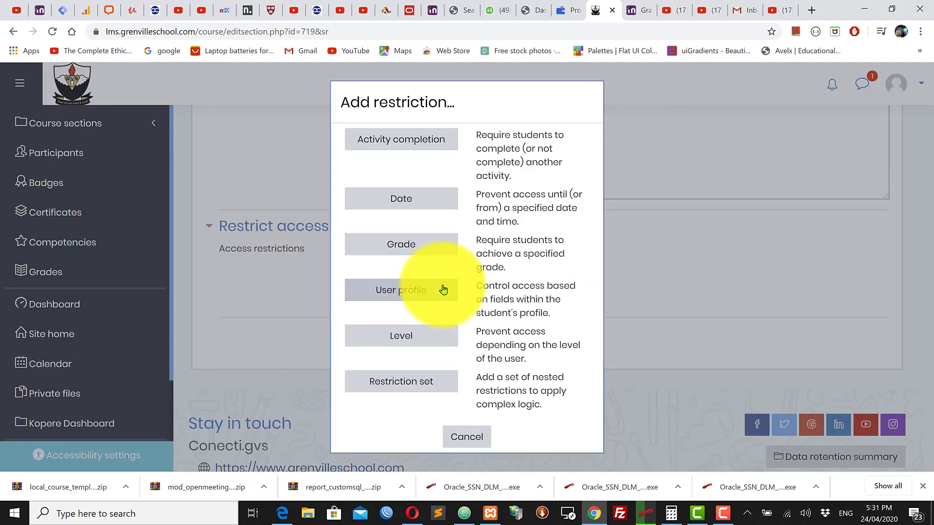
left_click(401, 200)
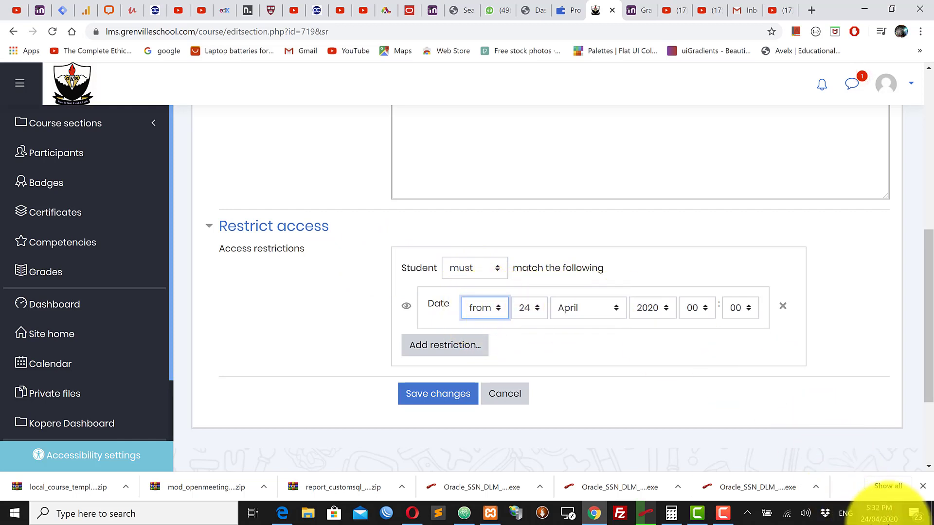
left_click(531, 309)
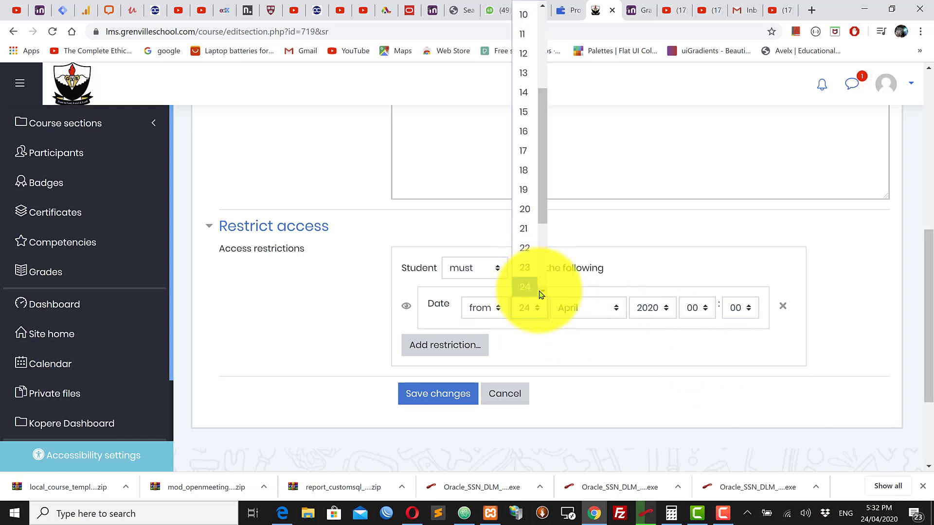
scroll(539, 292, "down", 1)
left_click(528, 286)
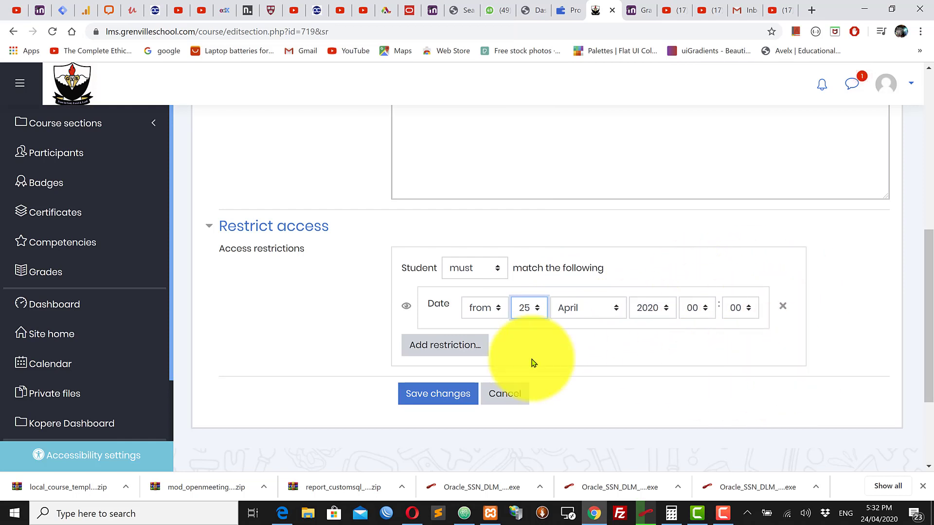
Save the topic changes and check the availability notice under Introduction to Sociology on the course page.
left_click(440, 396)
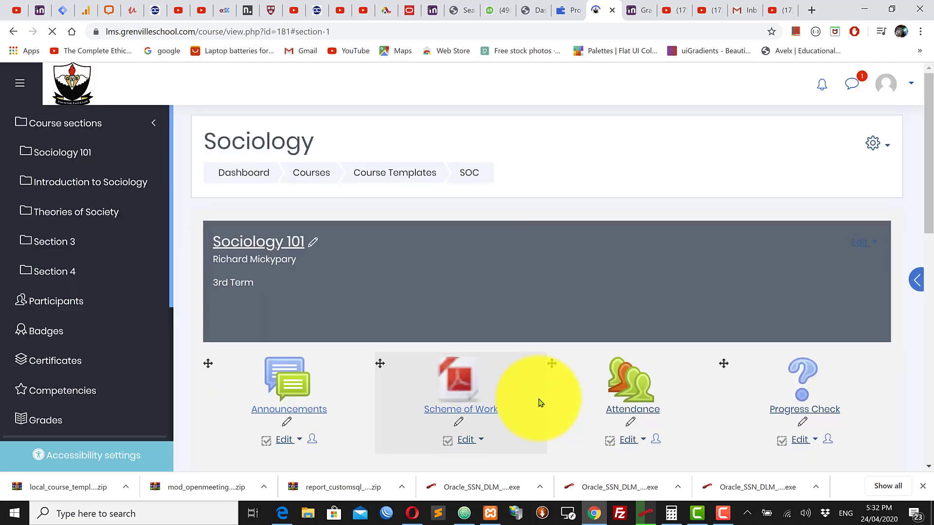
scroll(538, 403, "down", 10)
scroll(424, 340, "up", 5)
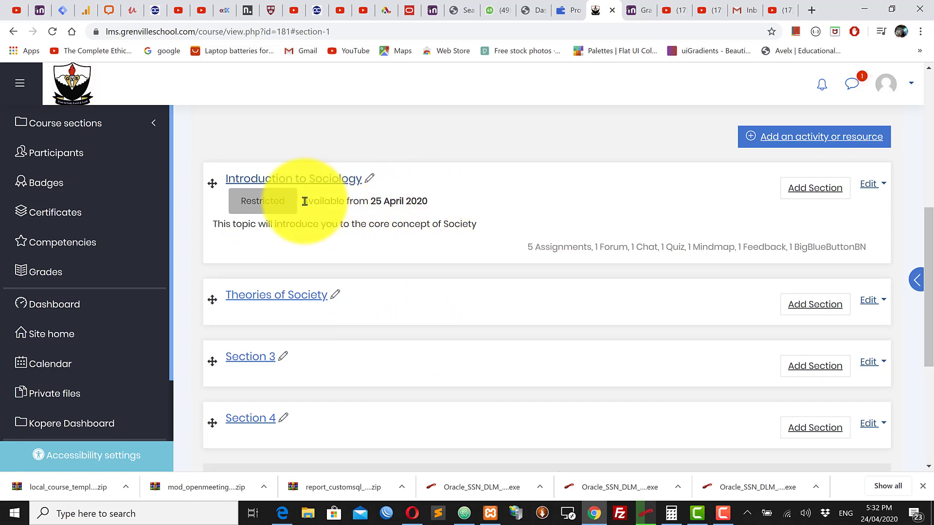
left_click_drag(305, 201, 462, 208)
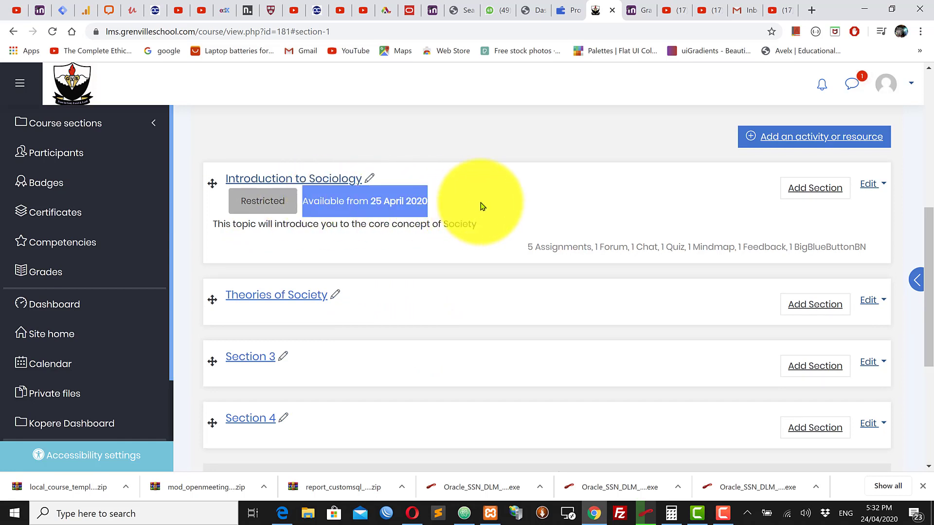
left_click(481, 208)
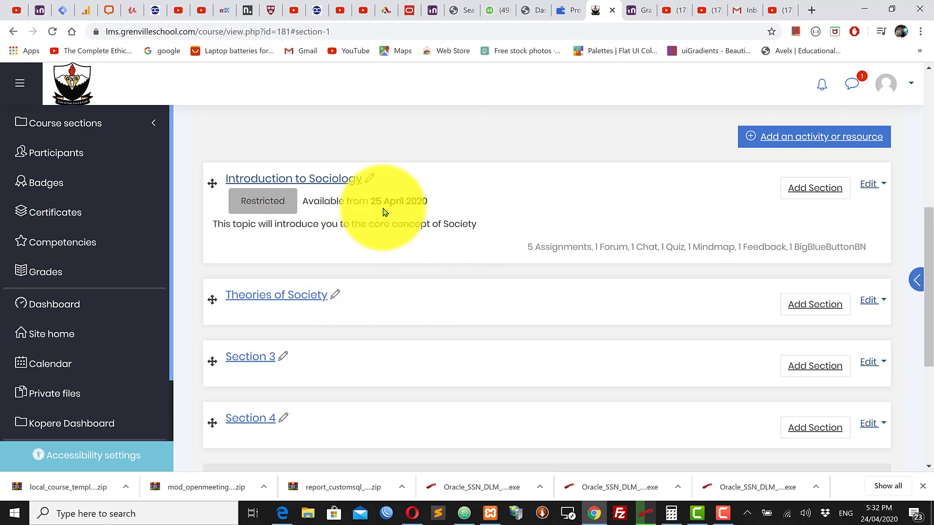
Reopen the Introduction to Sociology access restrictions, review the available restriction types without adding one, and save the topic.
scroll(365, 207, "up", 1)
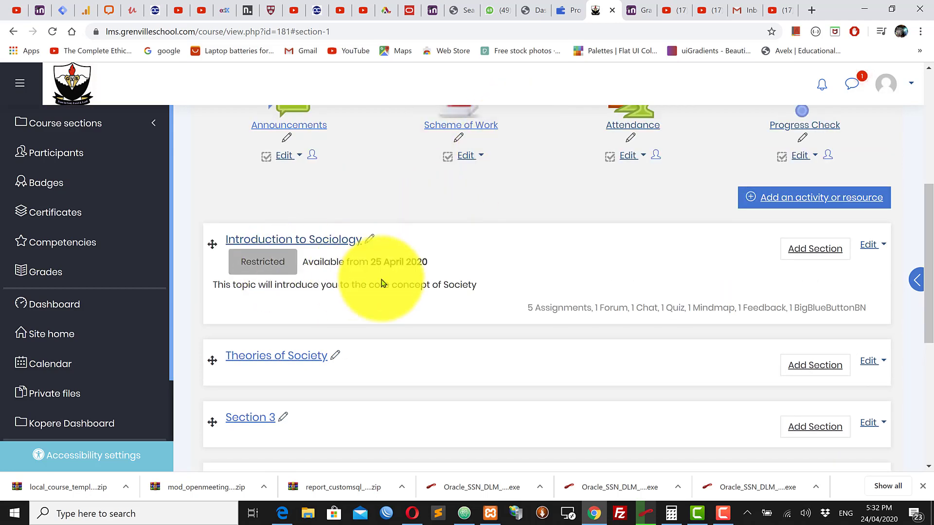
left_click(868, 246)
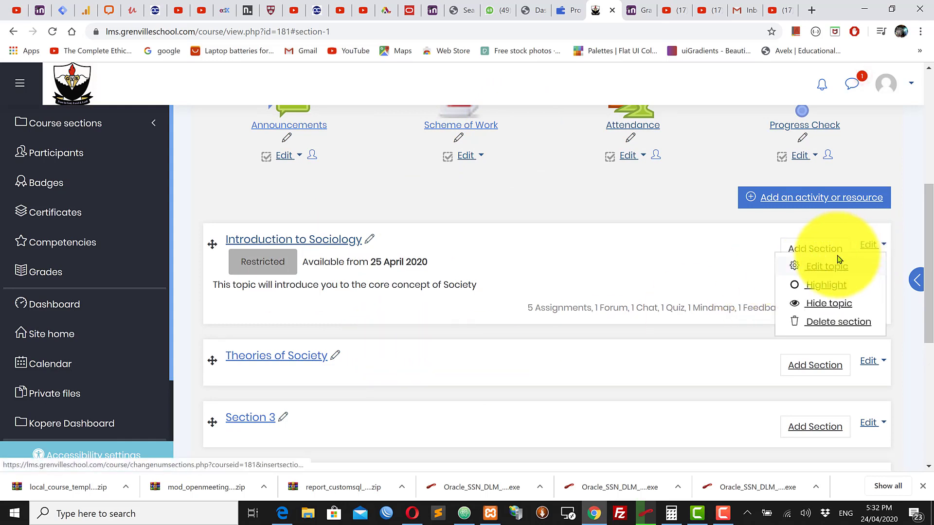
left_click(822, 274)
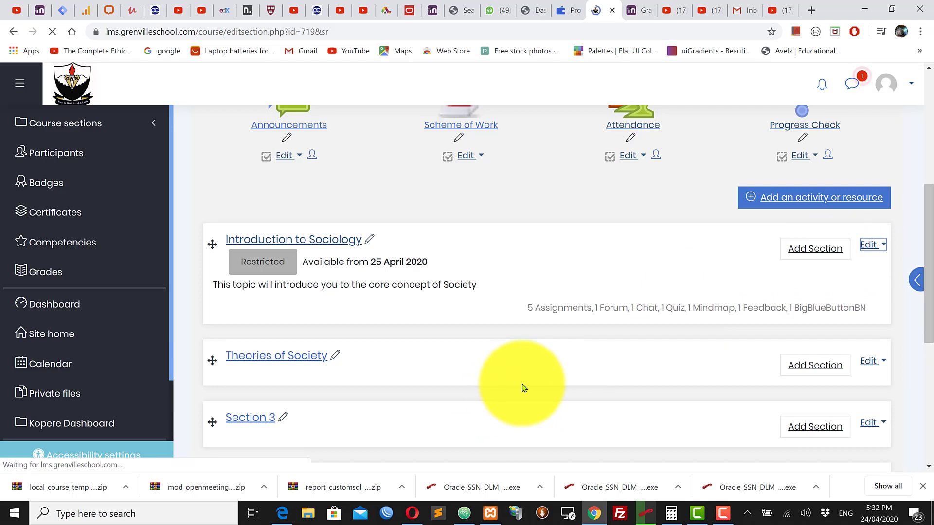
scroll(523, 381, "down", 10)
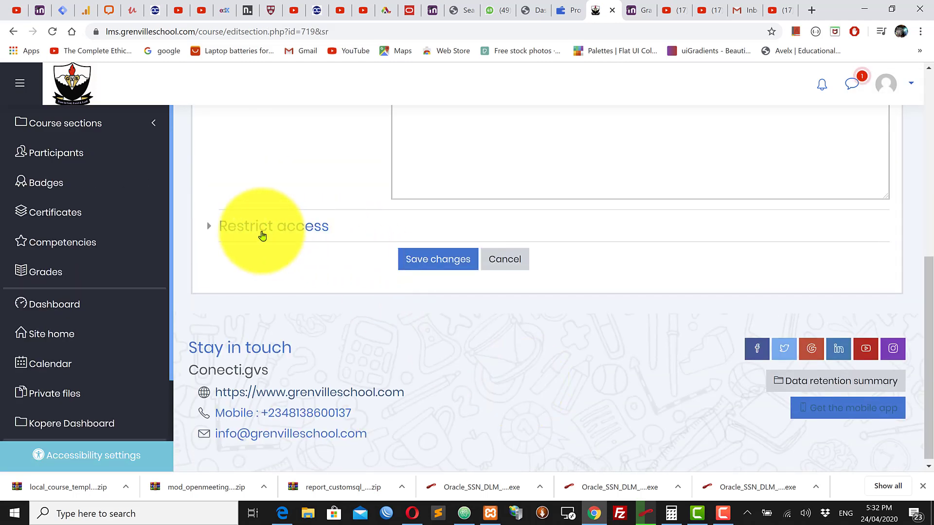
left_click(265, 224)
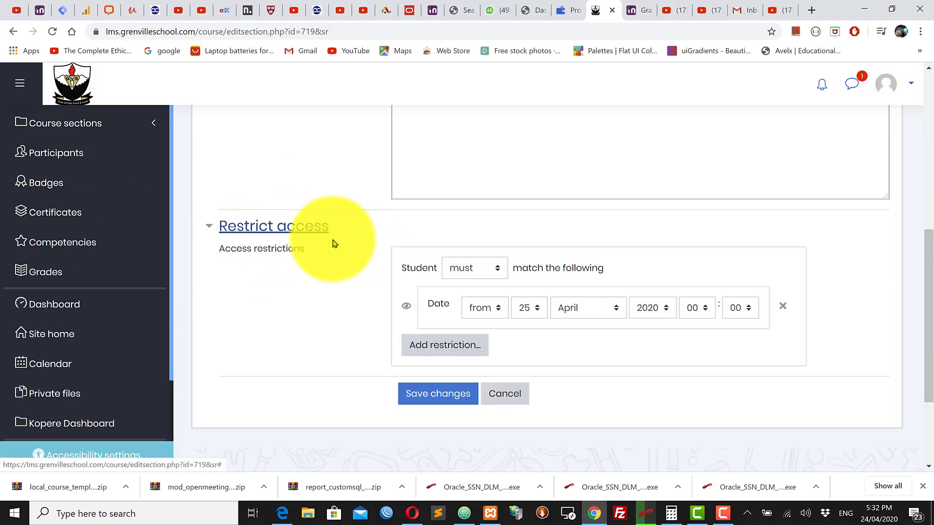
left_click(436, 349)
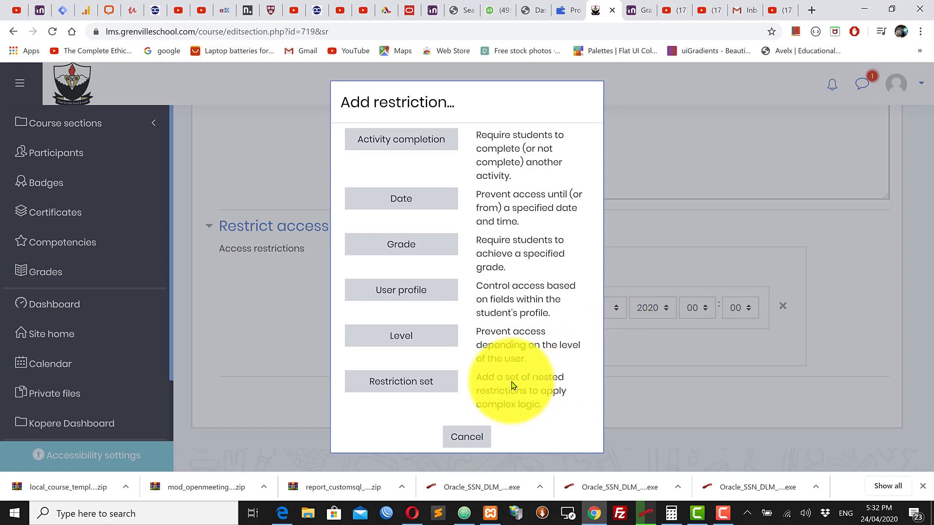
left_click(469, 437)
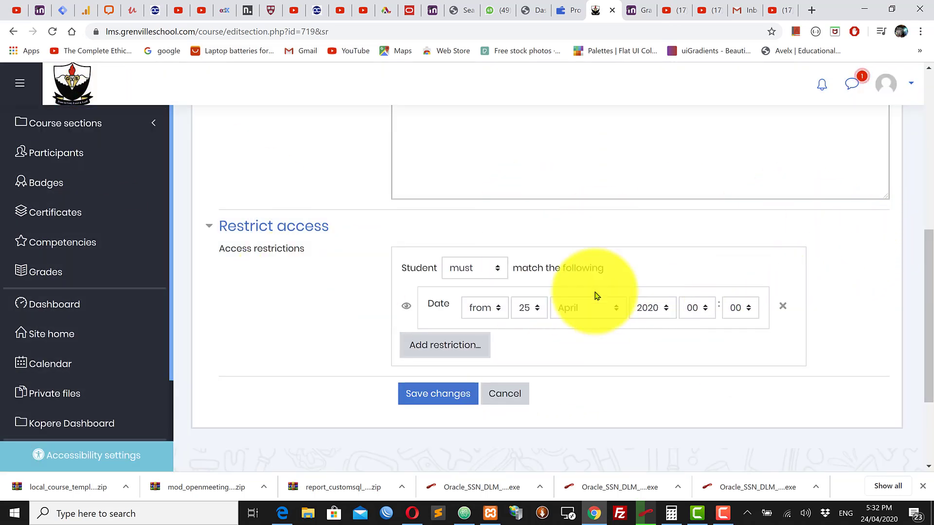
left_click(441, 397)
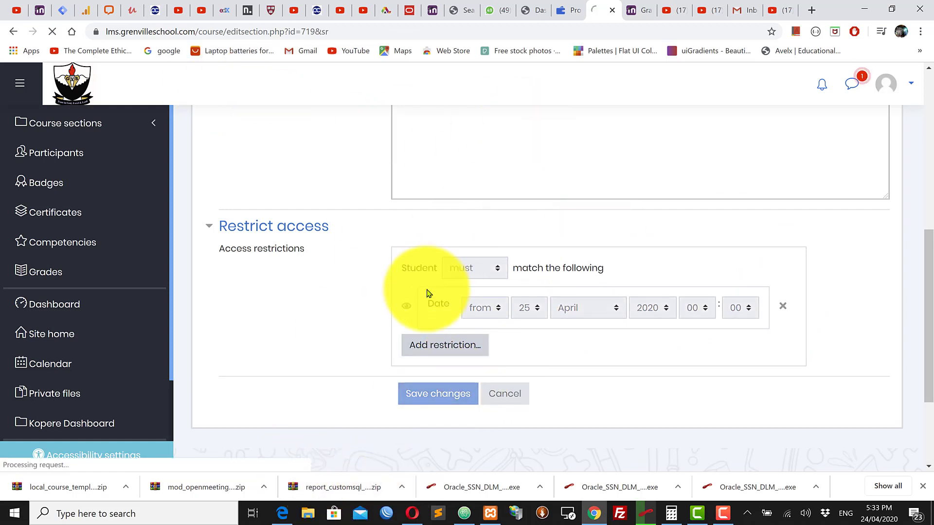
Switch to the student view in Opera, examine the Introduction to Sociology restriction, and compare it with the course page in Chrome.
left_click(412, 516)
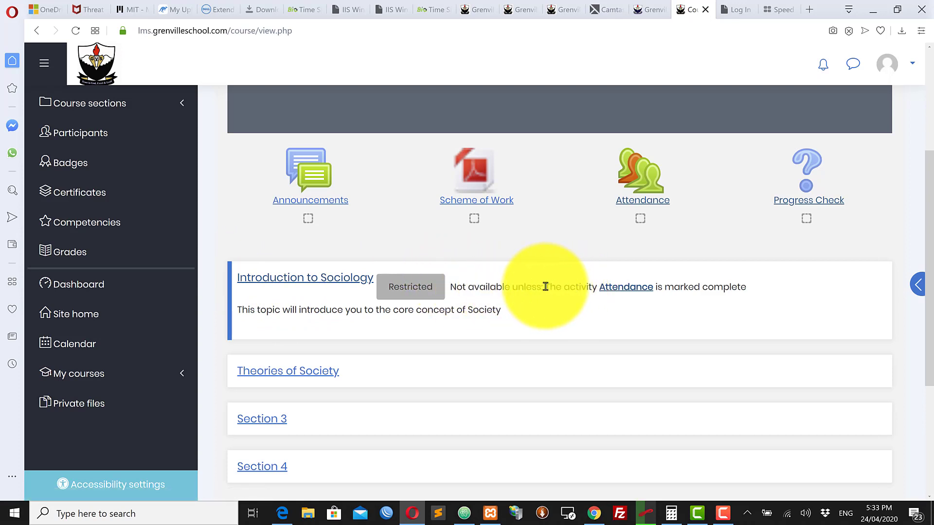
left_click_drag(545, 286, 746, 290)
left_click(751, 317)
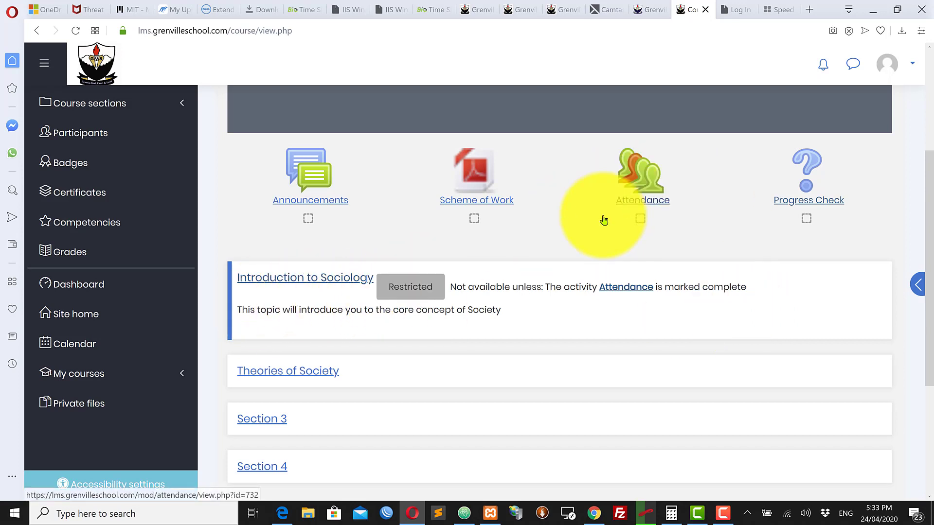
left_click_drag(527, 308, 230, 276)
left_click(501, 327)
left_click(595, 513)
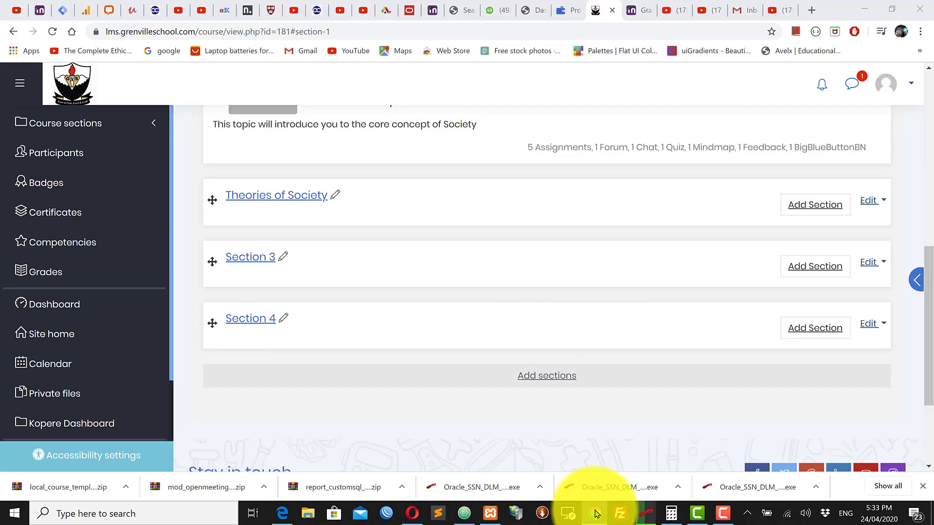
scroll(365, 271, "up", 3)
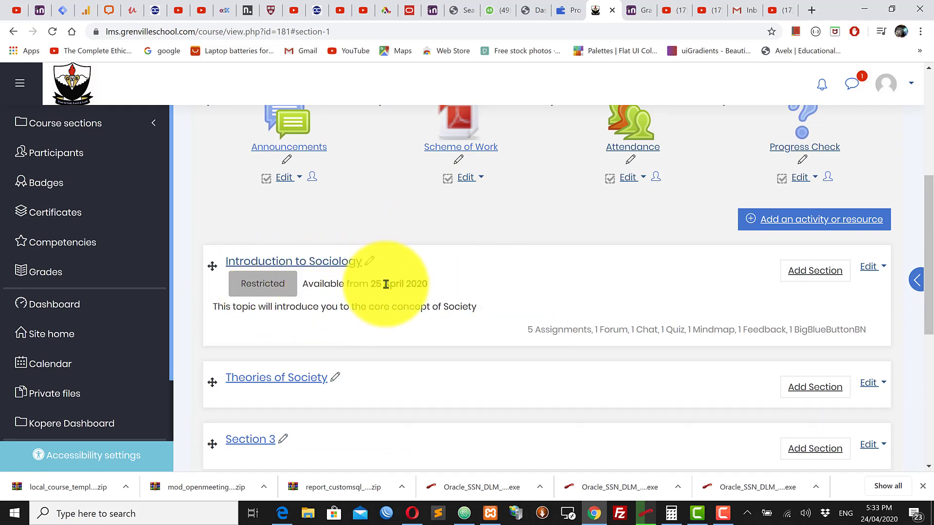
Switch to Opera, reload the student's course page and examine the availability notice for Introduction to Sociology.
left_click(413, 514)
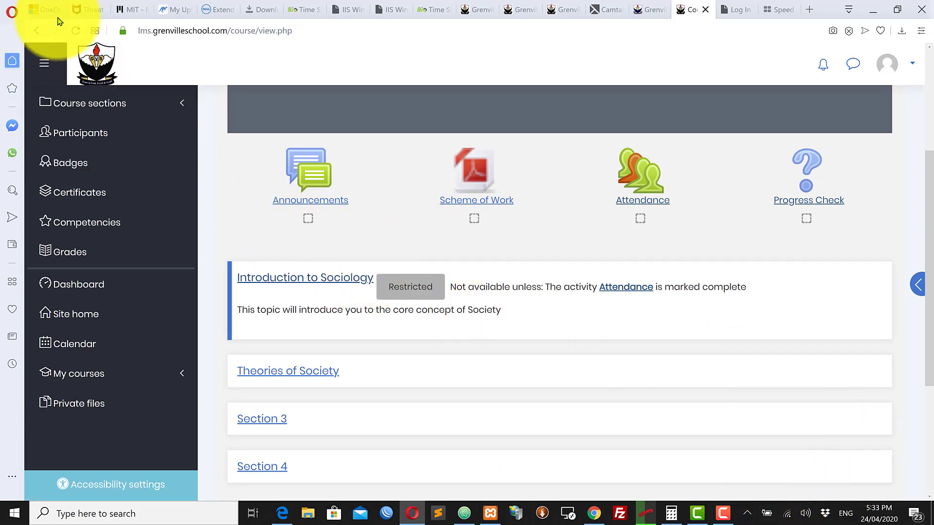
left_click(78, 30)
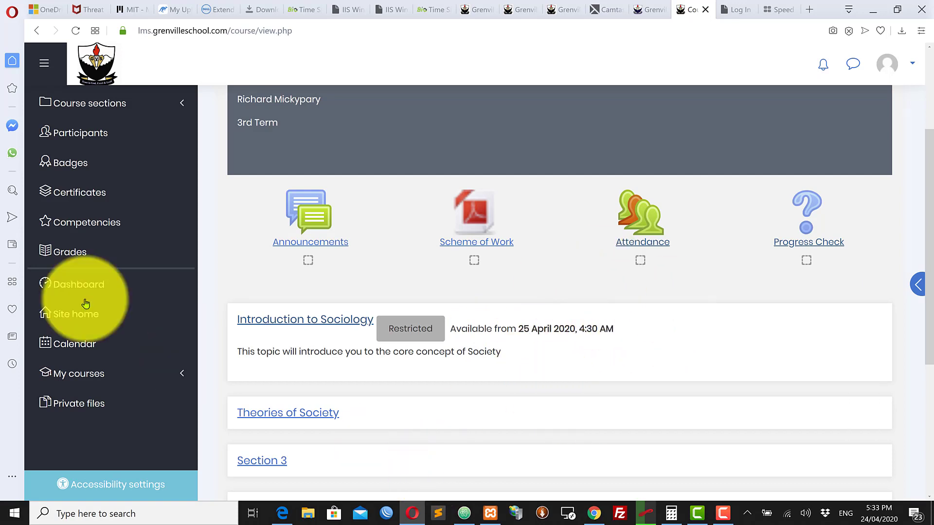
left_click_drag(506, 355, 234, 317)
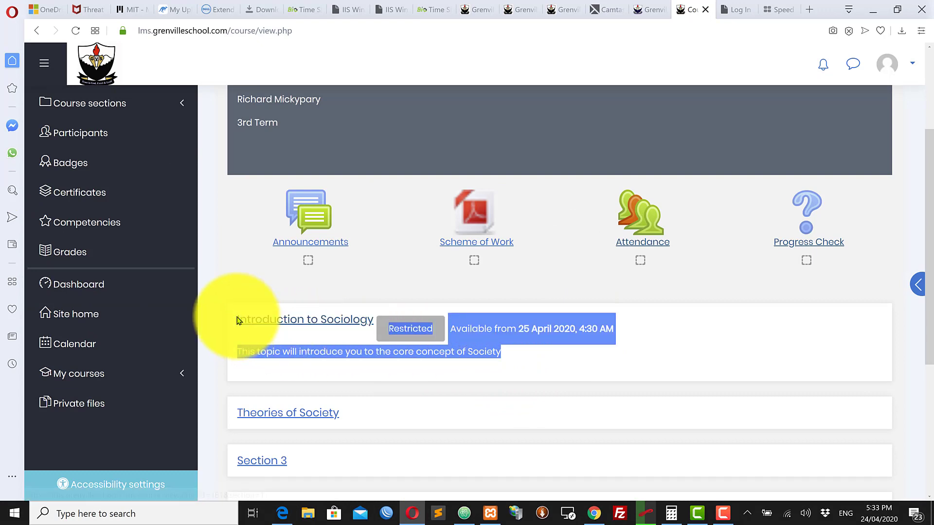
left_click(512, 354)
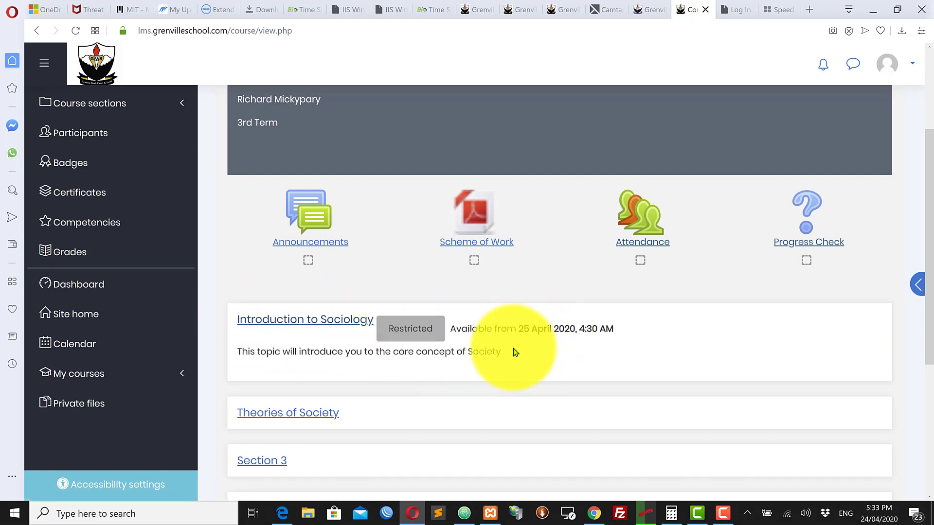
left_click(906, 68)
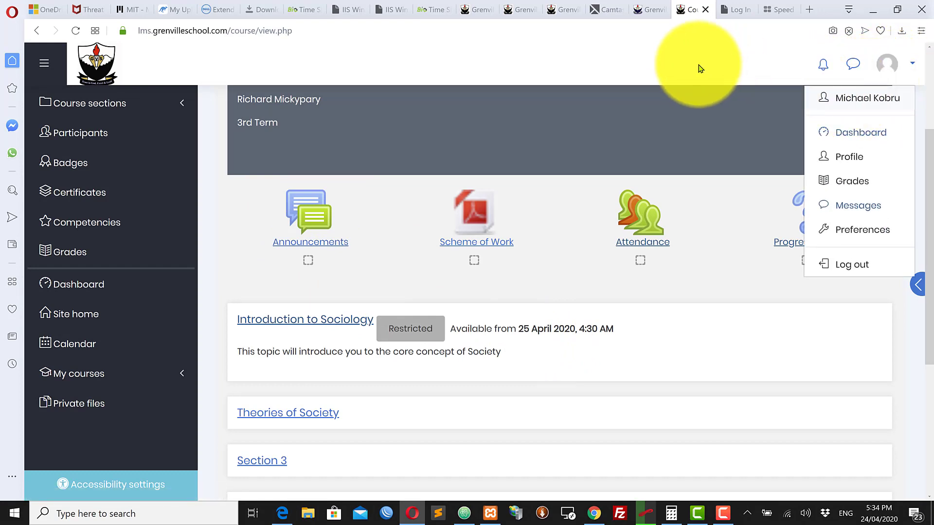
key("Escape")
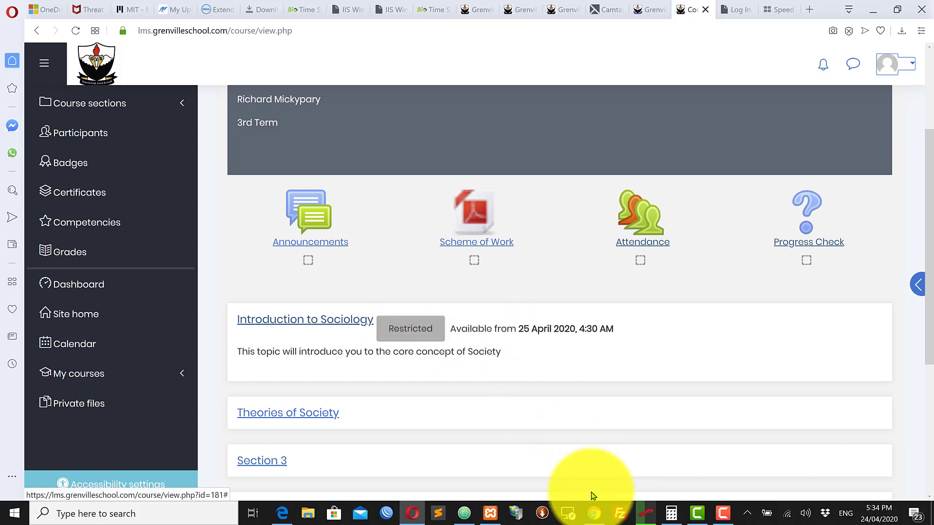
Switch back to Chrome, review the date and time of the Introduction to Sociology restriction, and save the topic.
left_click(593, 512)
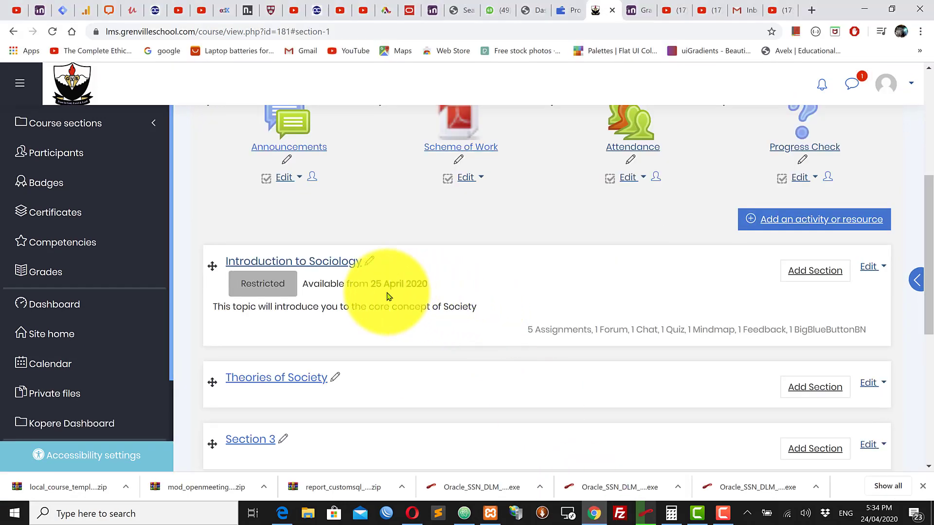
left_click(870, 267)
left_click(829, 289)
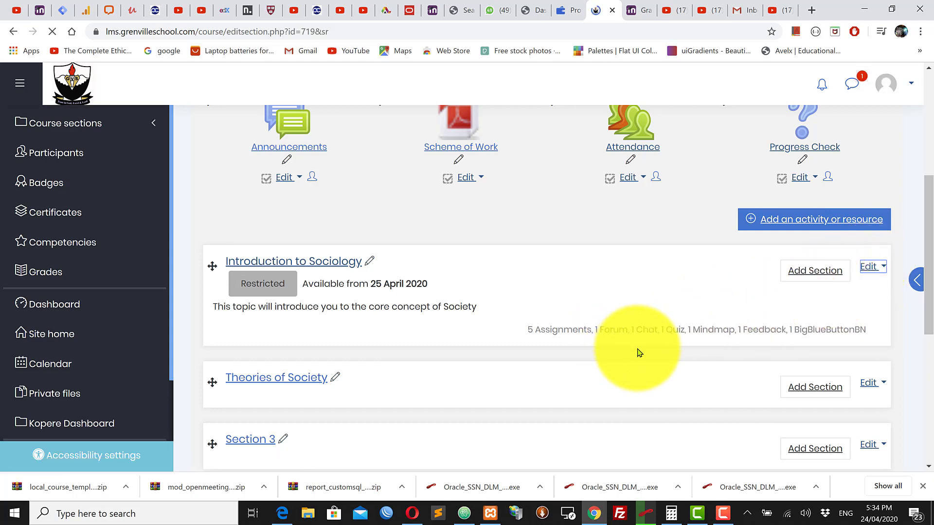
scroll(571, 352, "down", 10)
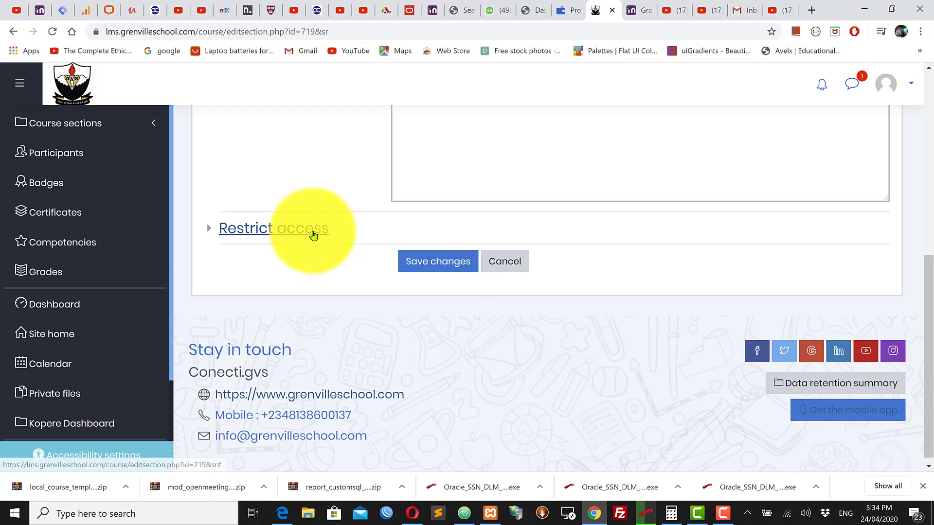
left_click(313, 234)
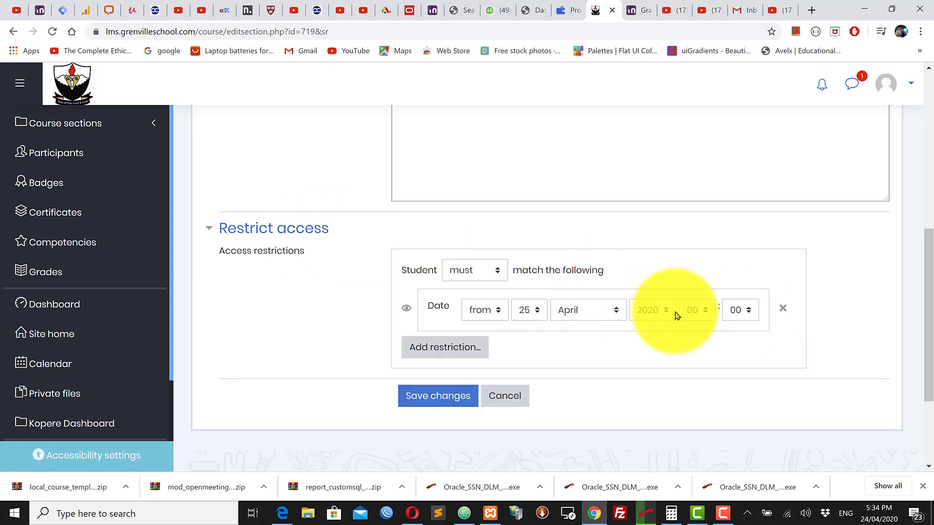
left_click(440, 398)
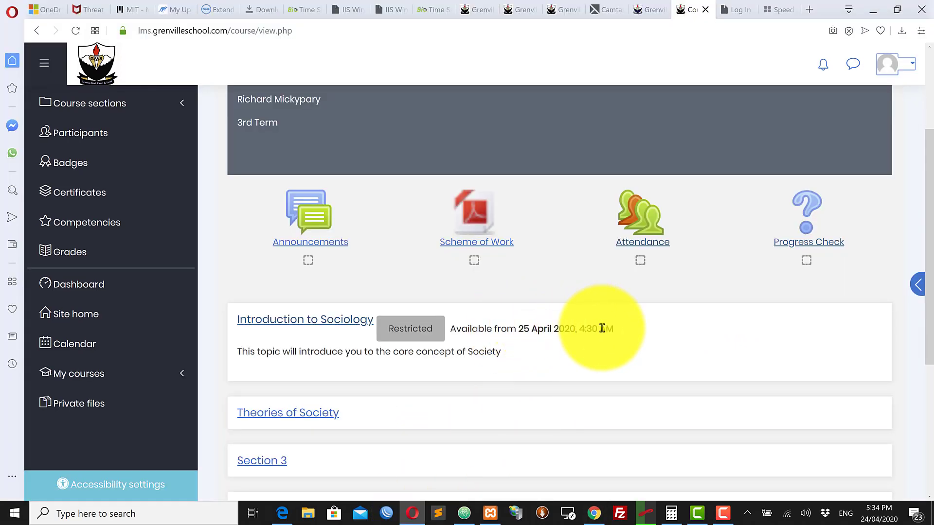
Examine the Introduction to Sociology topic's availability date and time on the student's course page.
left_click_drag(228, 294, 247, 317)
left_click(529, 348)
left_click(525, 356)
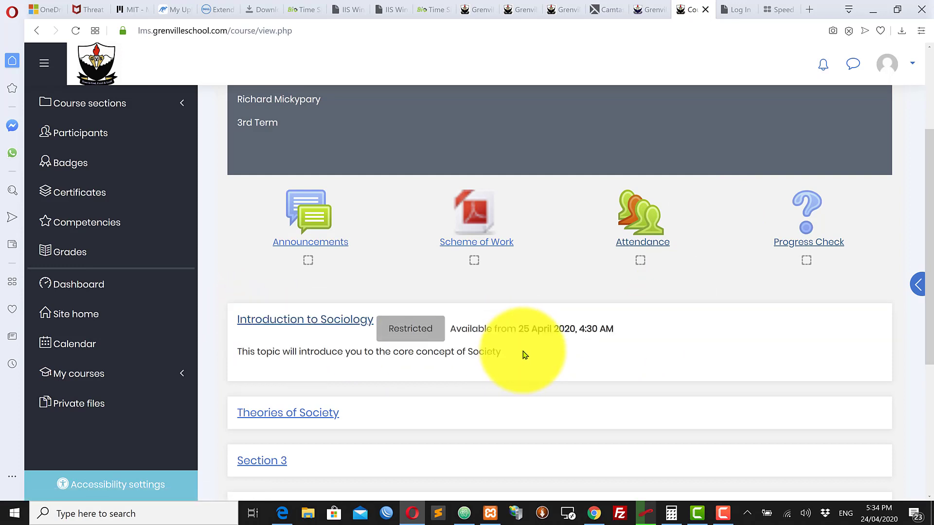
left_click_drag(500, 358, 238, 318)
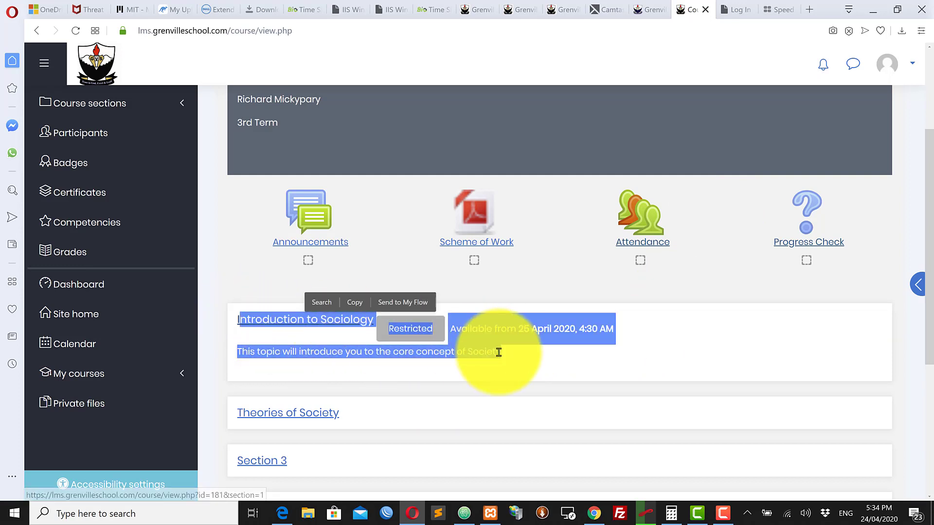
left_click(606, 363)
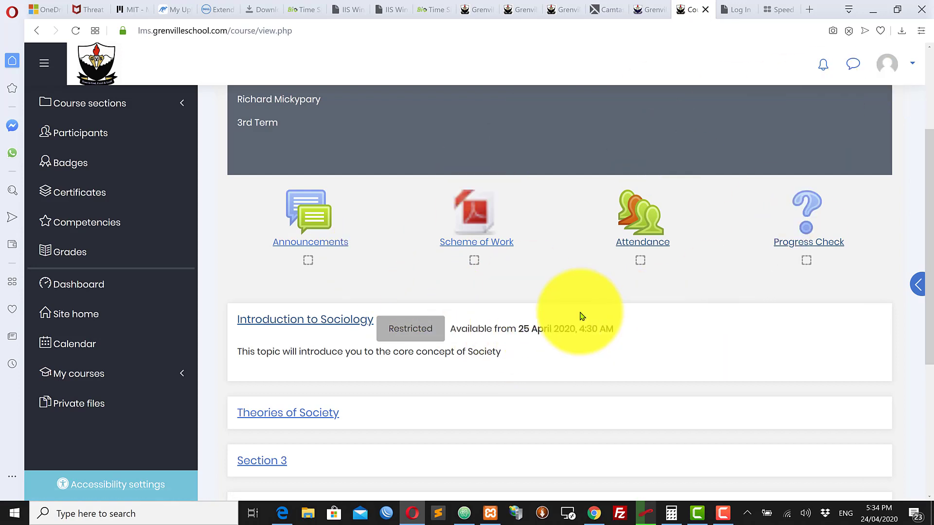
Open the student's user profile and bring up its details for editing.
left_click(910, 64)
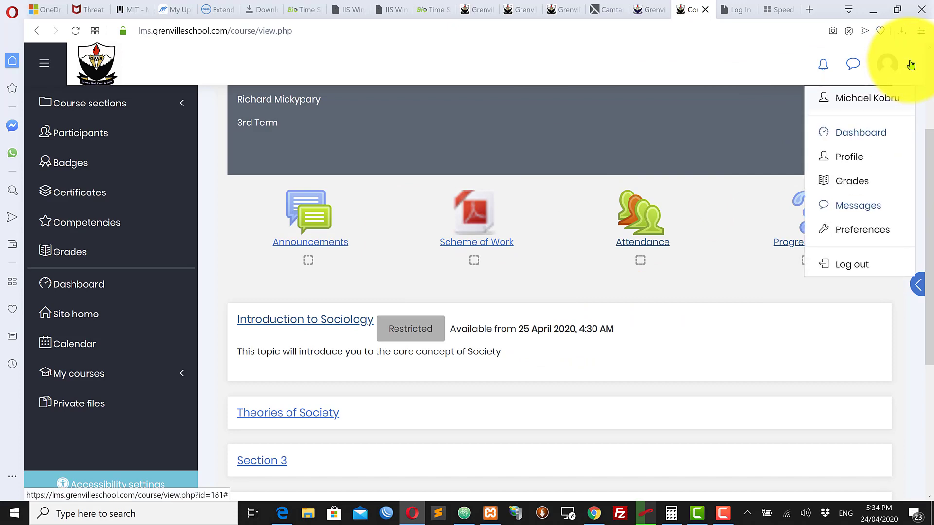
left_click(856, 162)
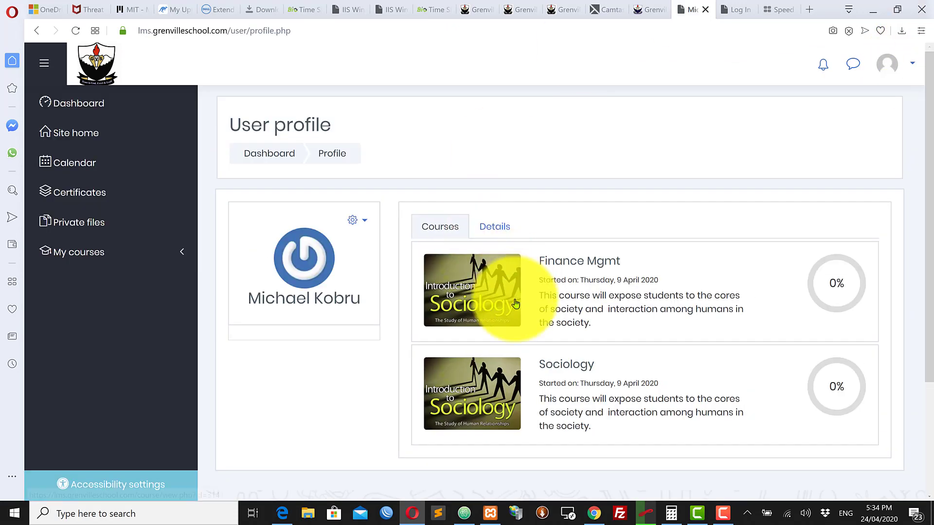
left_click(496, 230)
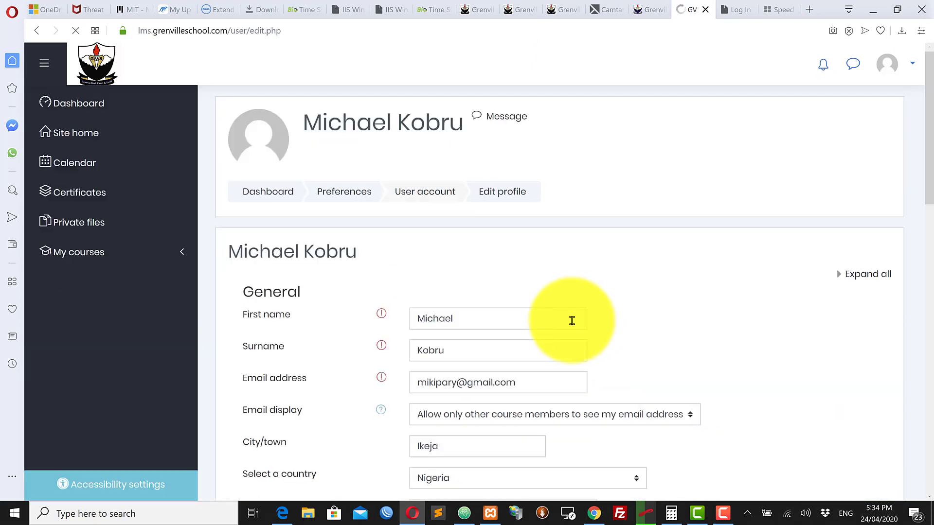
Set the student's timezone to Africa/Lagos and update the profile.
scroll(572, 321, "down", 5)
scroll(572, 321, "down", 3)
scroll(564, 318, "up", 5)
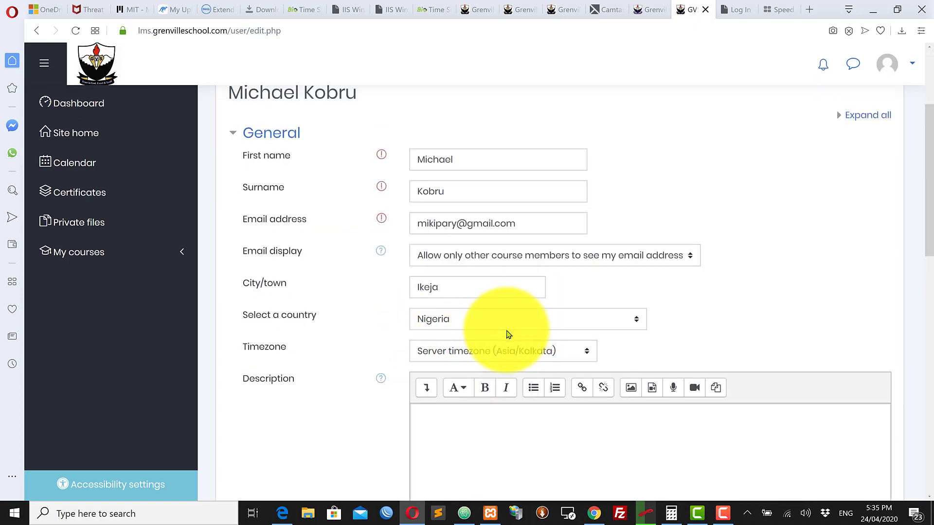
left_click(529, 356)
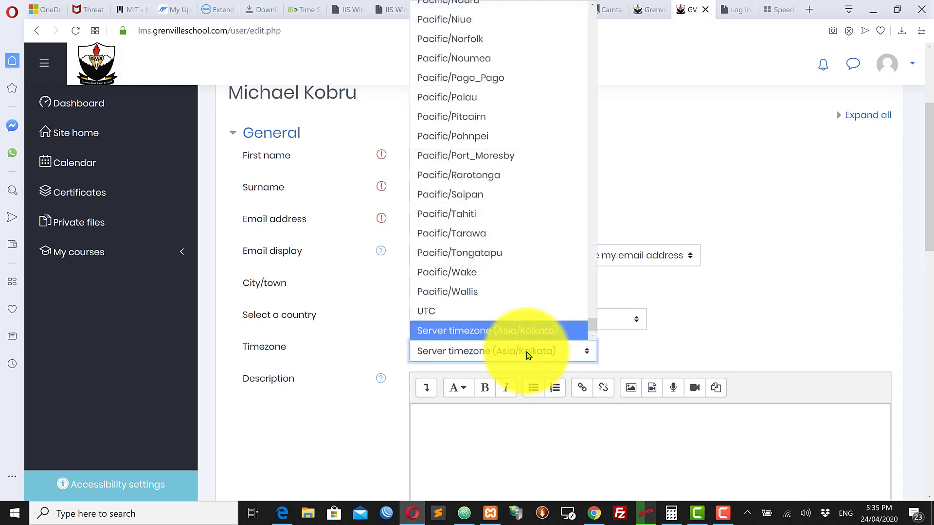
key("a")
key("Down")
key("Down")
key("Down")
key("Down")
key("Down")
key("Down")
key("Down")
key("Down")
key("Down")
key("Down")
key("Down")
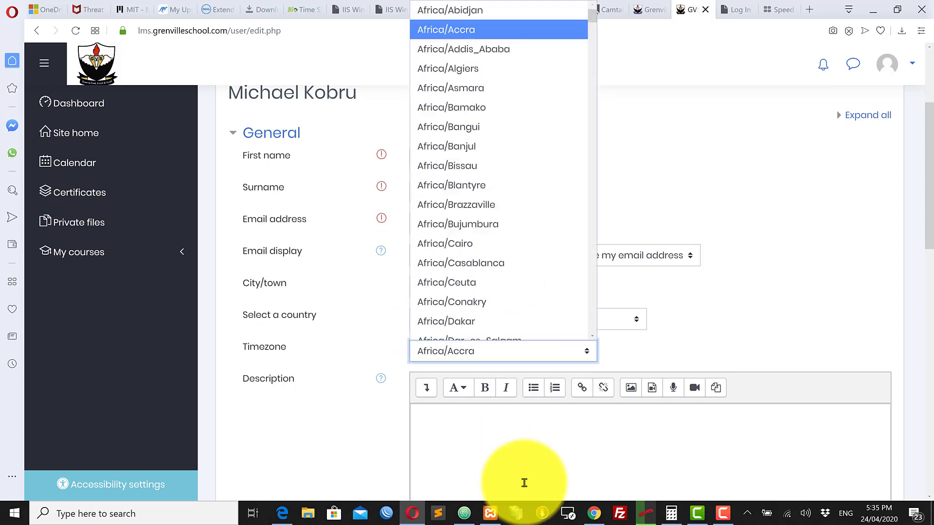
key("Down")
key("Down")
key("Down")
key("Down")
key("Down")
key("Down")
key("Down")
key("Down")
key("Down")
key("Down")
key("Down")
key("Down")
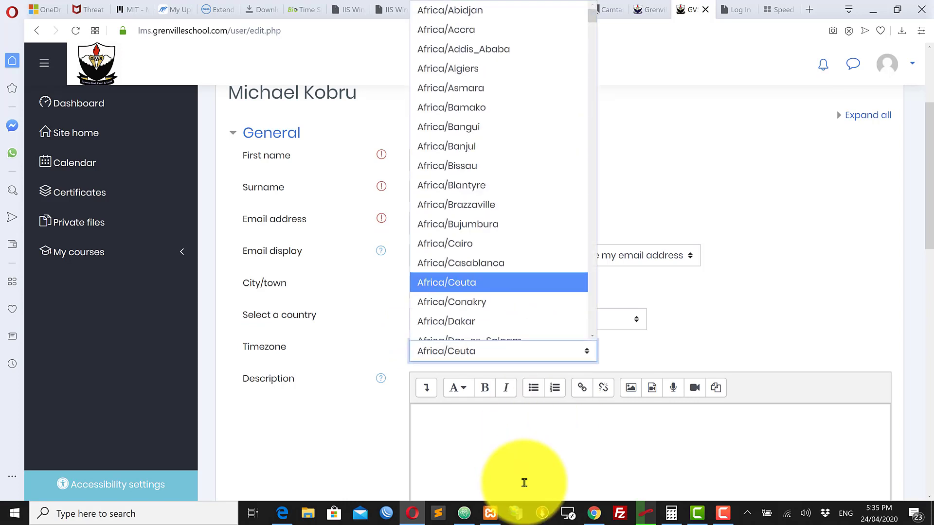
key("Down")
key("Down")
key("Down")
key("Down")
key("Down")
key("Down")
key("Down")
key("Down")
key("Down")
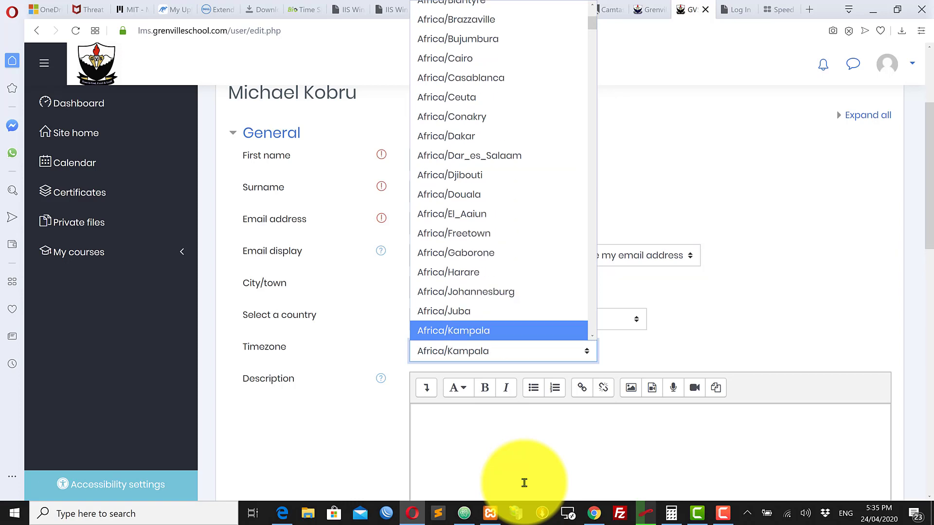
key("Down")
key("Down")
key("Down")
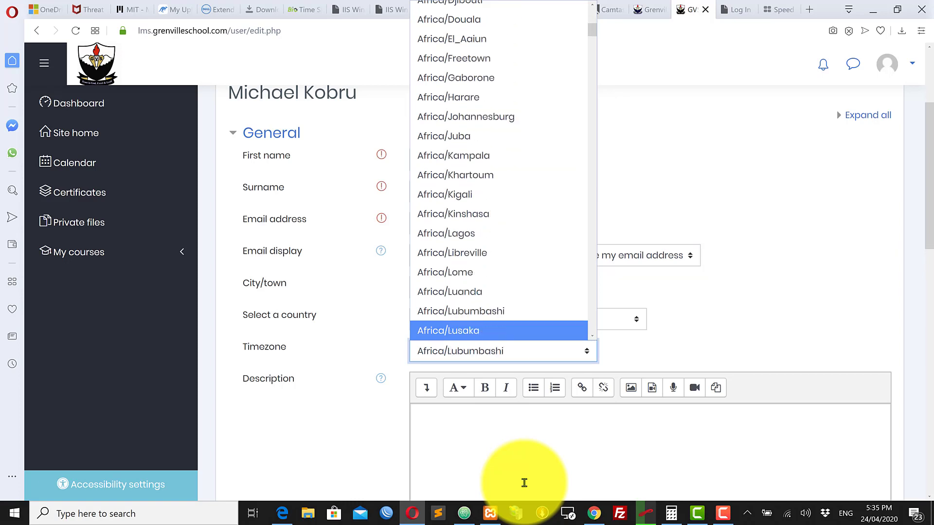
left_click(462, 233)
scroll(530, 350, "down", 12)
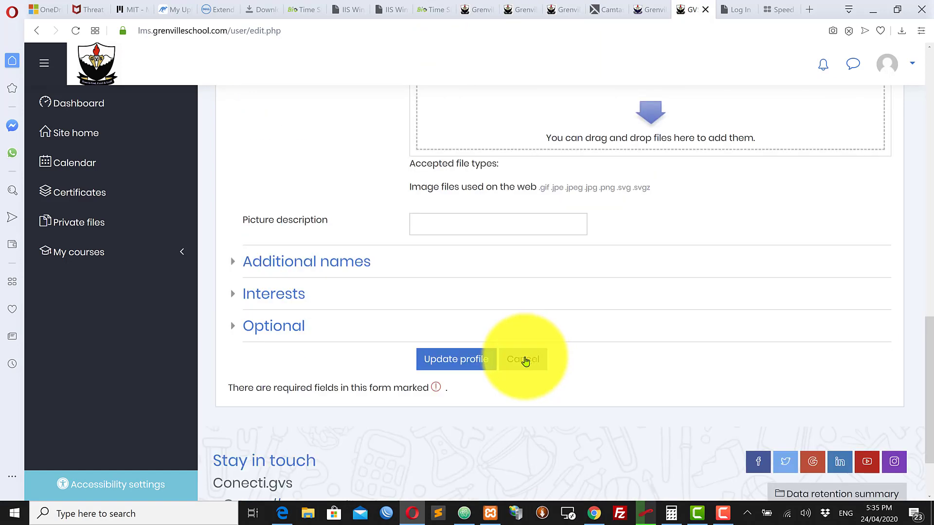
left_click(465, 366)
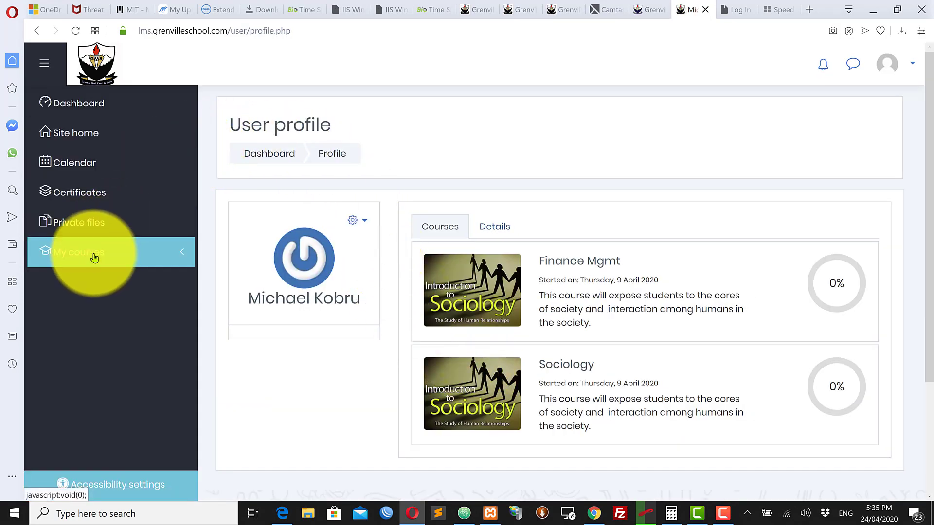
Open the SOC course from the student's courses and examine the availability date of Introduction to Sociology.
left_click(94, 258)
left_click(67, 312)
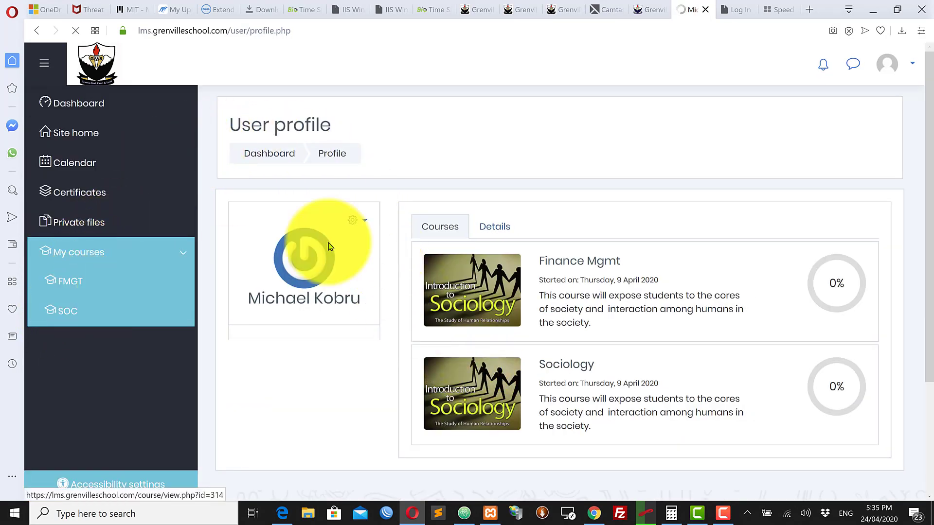
scroll(459, 265, "down", 6)
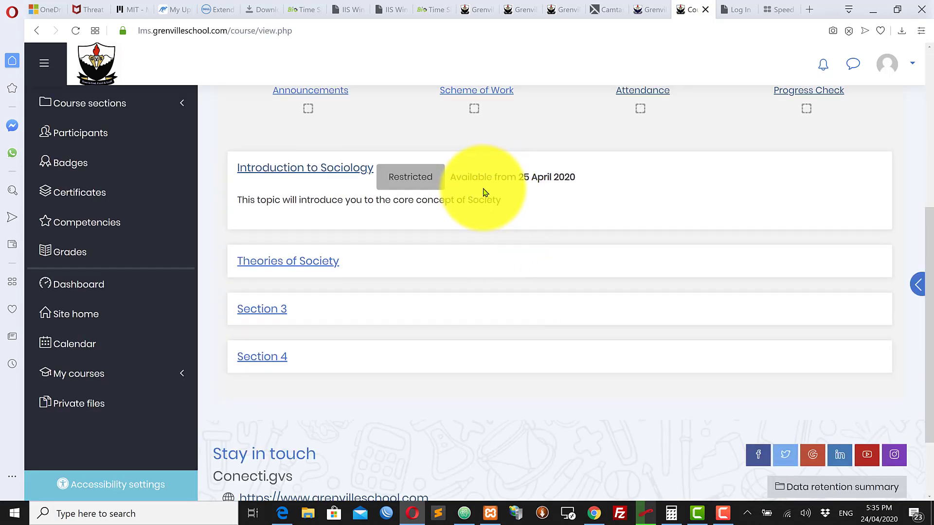
scroll(496, 228, "up", 4)
scroll(508, 268, "down", 2)
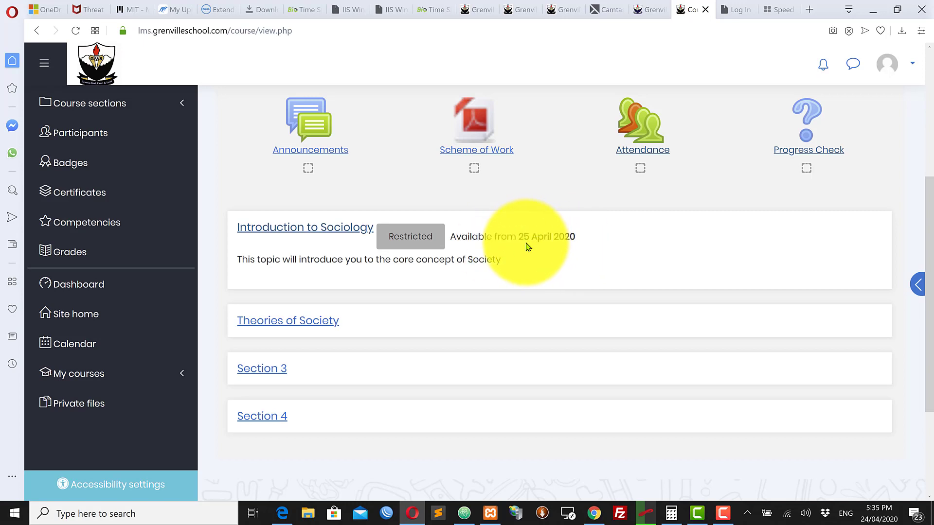
left_click_drag(519, 238, 590, 242)
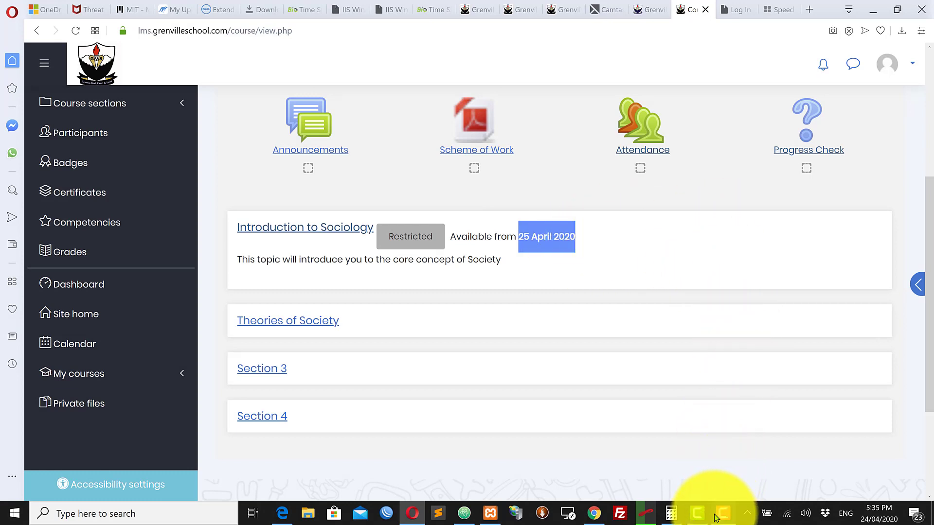
Switch to Chrome and open the access restrictions in the Introduction to Sociology topic's settings.
mouse_move(716, 517)
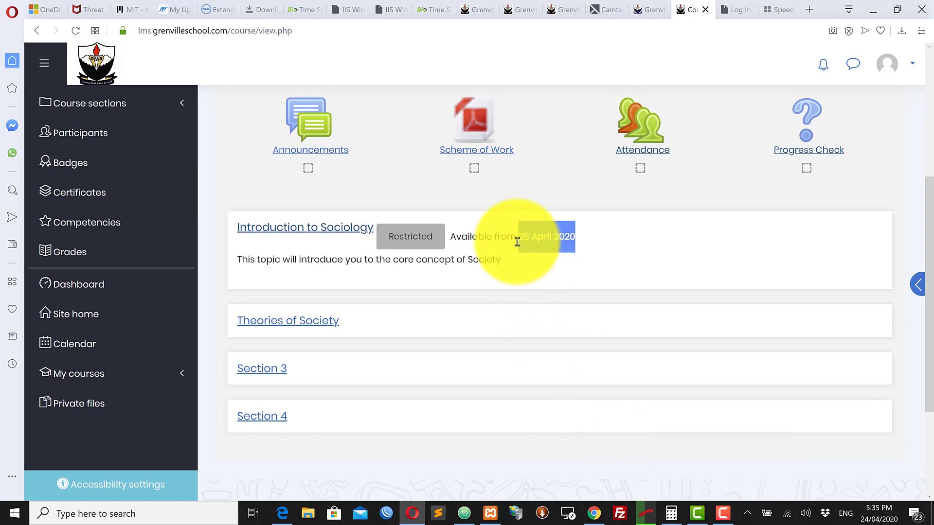
left_click(595, 515)
scroll(681, 292, "up", 3)
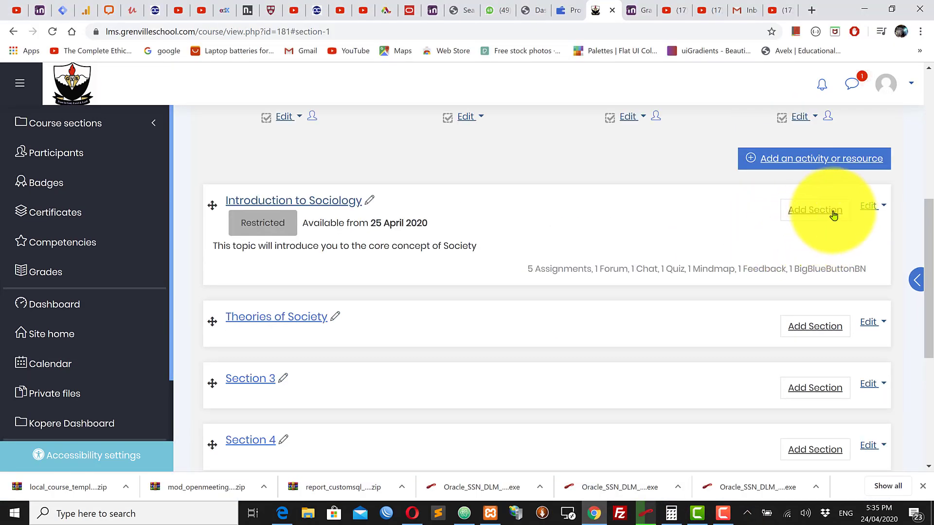
left_click(872, 207)
left_click(823, 229)
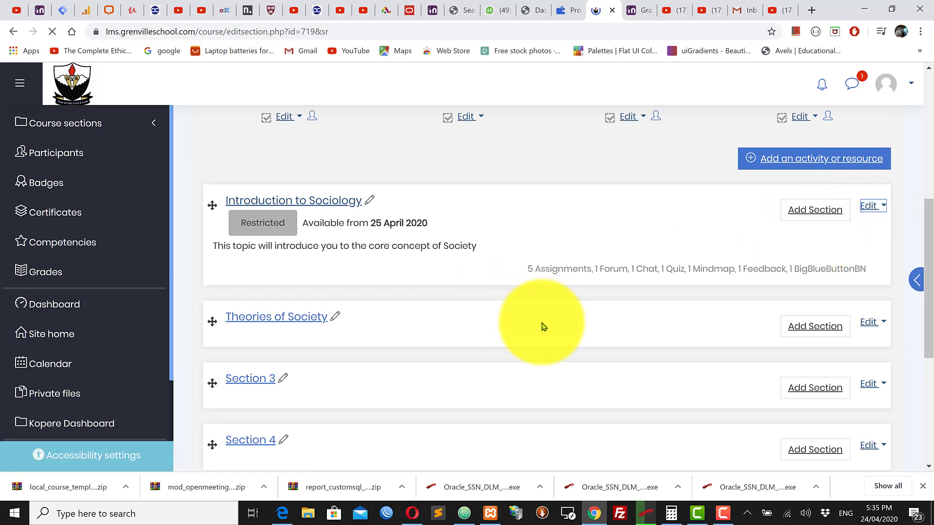
scroll(544, 327, "down", 10)
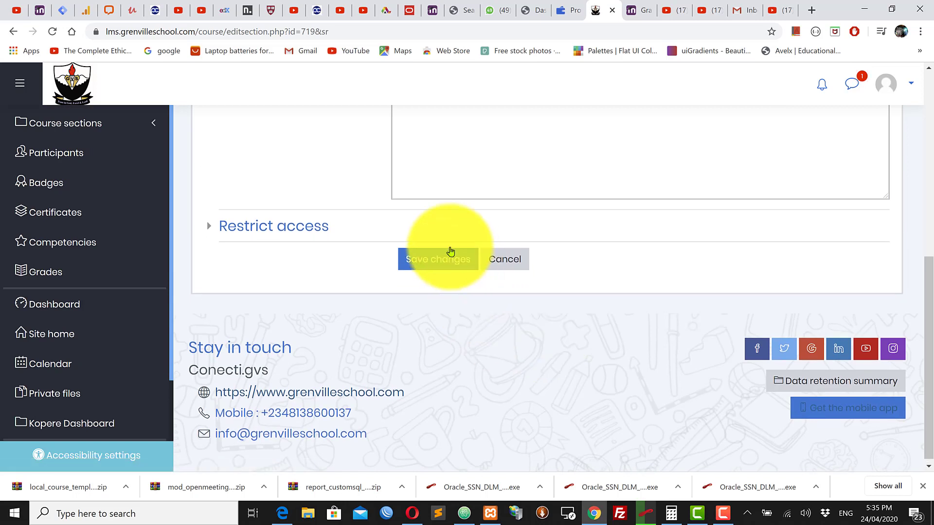
left_click(287, 230)
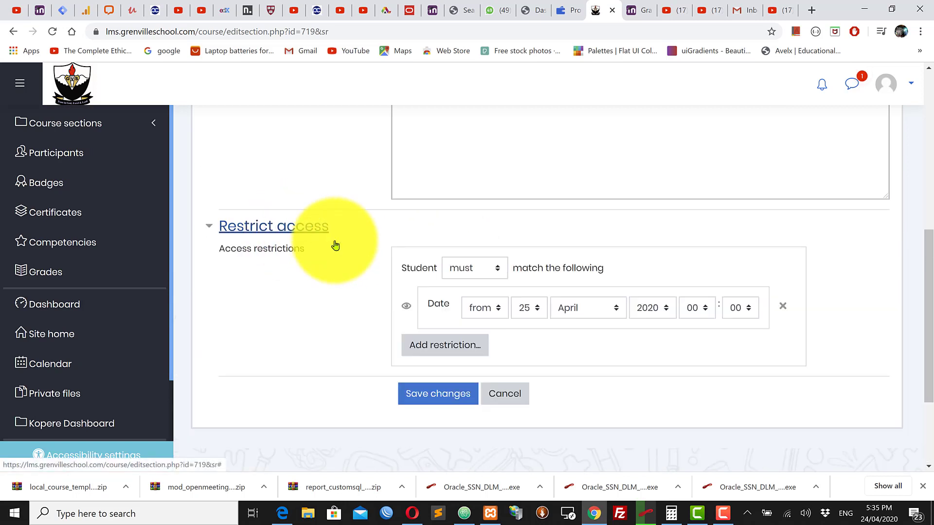
Set the time of the Introduction to Sociology date restriction to 09:20 and save the changes.
left_click(700, 308)
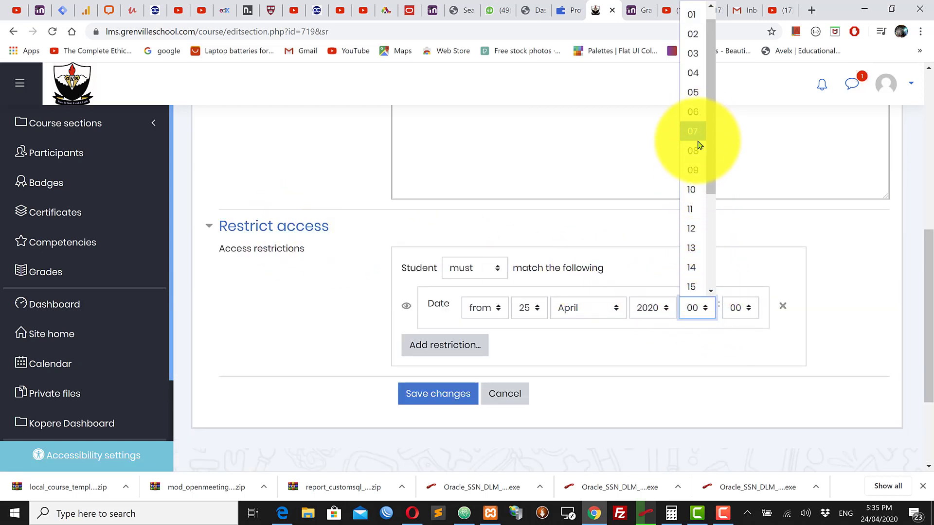
left_click(693, 171)
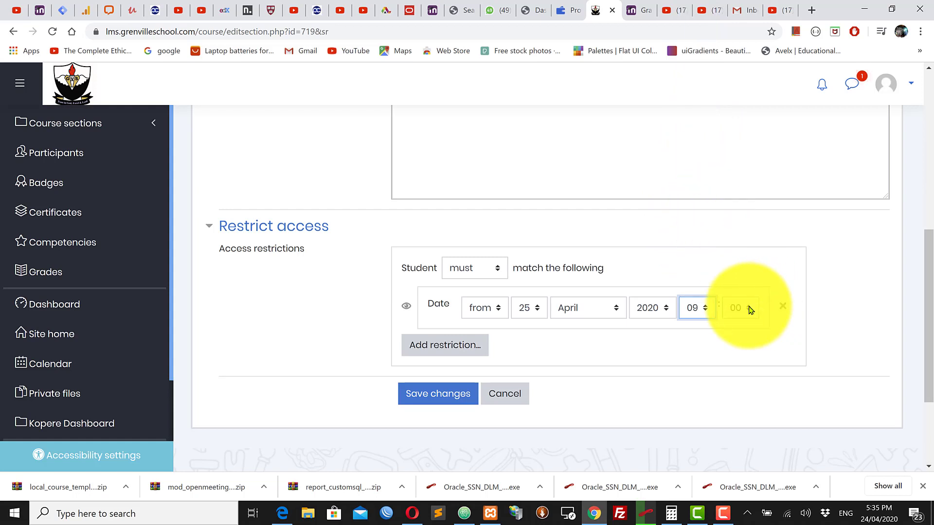
left_click(743, 310)
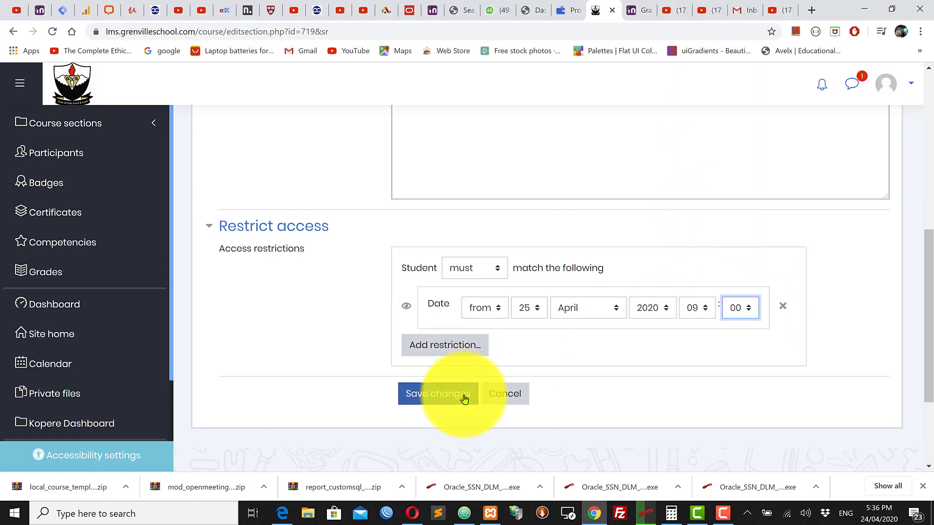
left_click(736, 309)
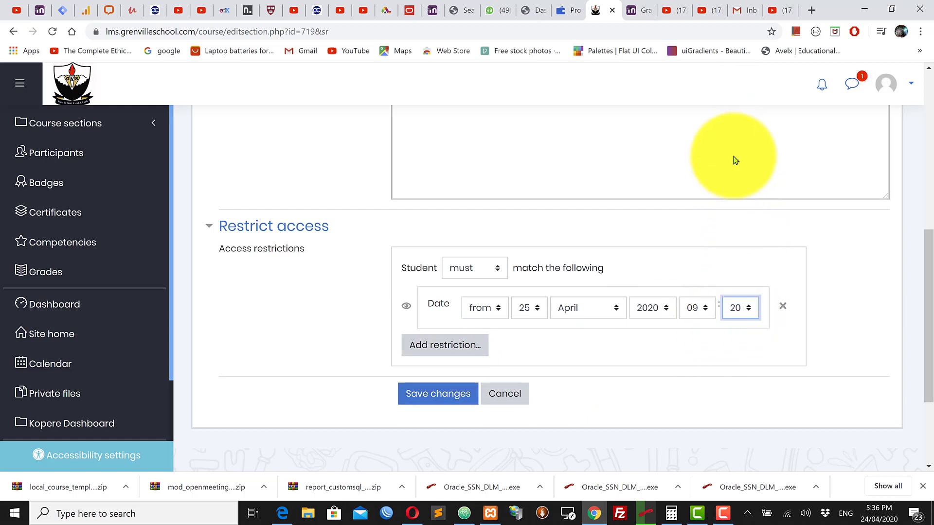
left_click(438, 397)
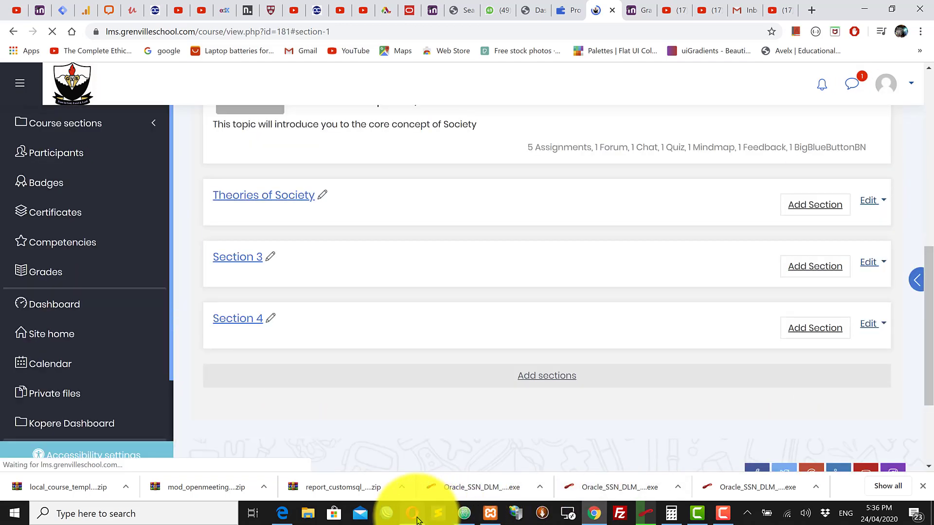
Switch to Opera, reload the student's course page and examine the date and time in the Introduction to Sociology availability notice.
left_click(412, 513)
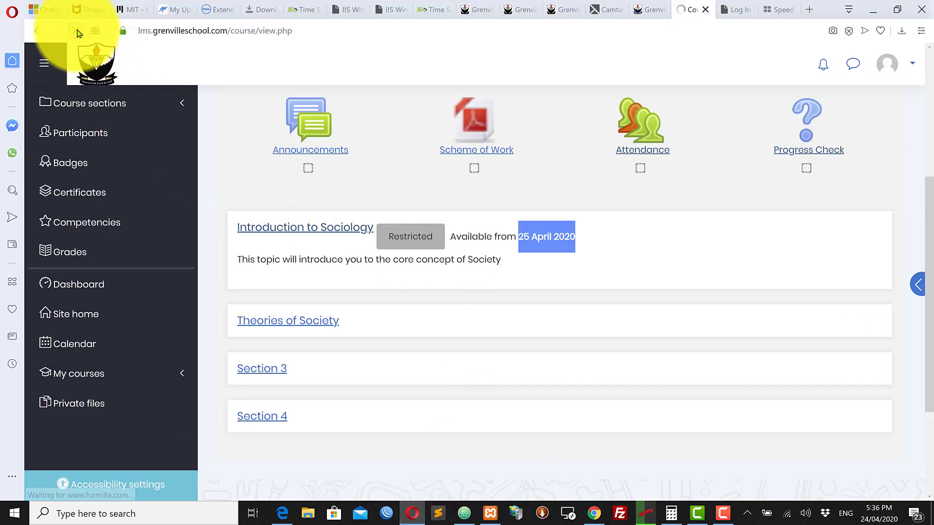
left_click(76, 32)
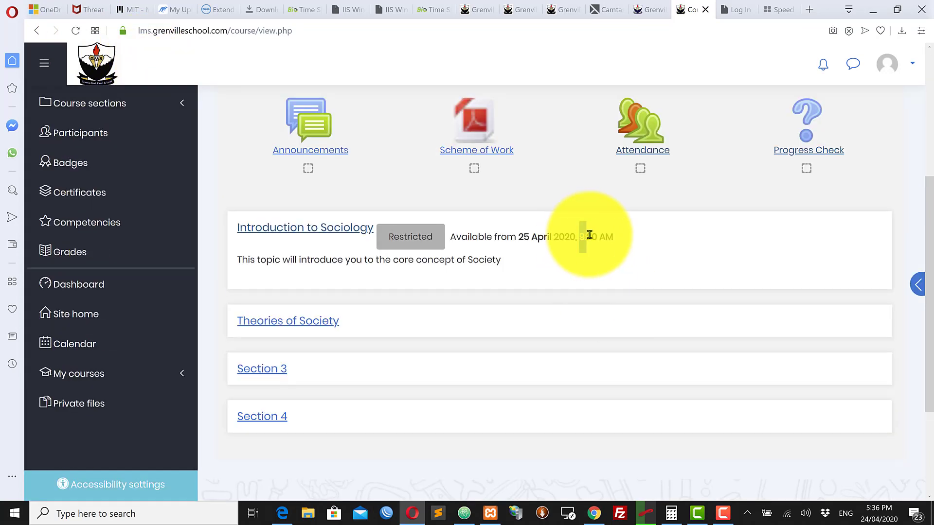
left_click_drag(589, 235, 620, 237)
left_click(563, 243)
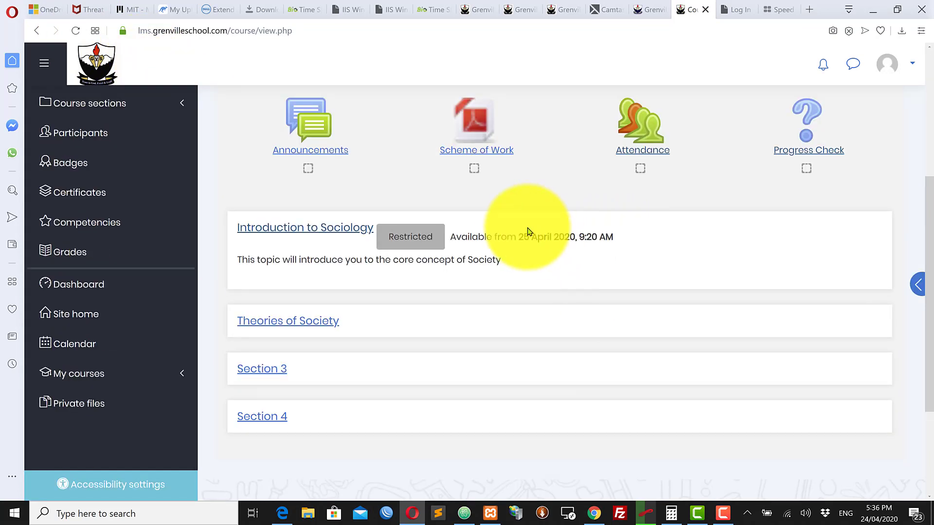
left_click_drag(519, 236, 582, 241)
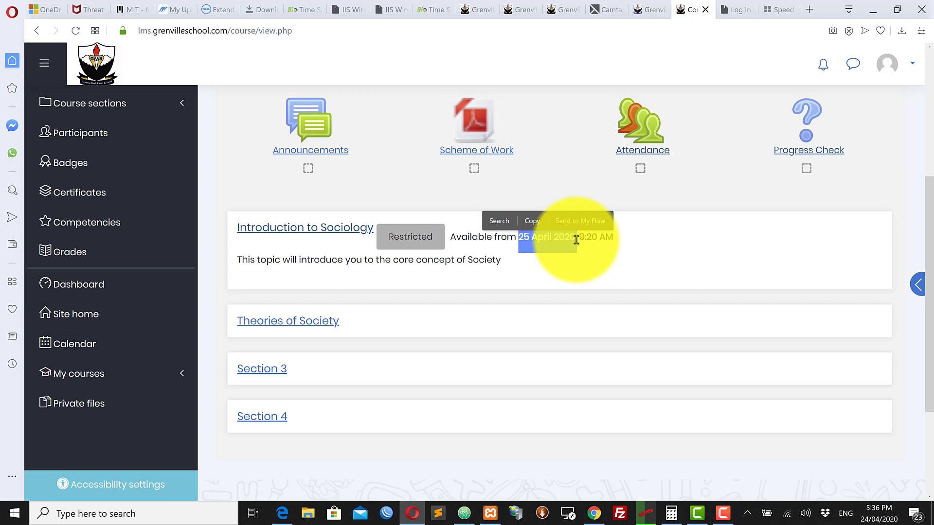
left_click(575, 241)
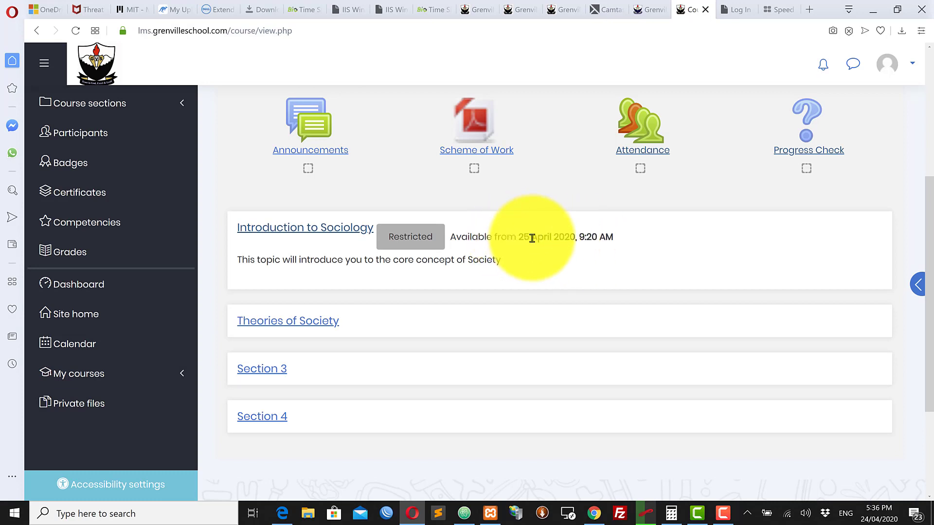
left_click_drag(581, 237, 642, 247)
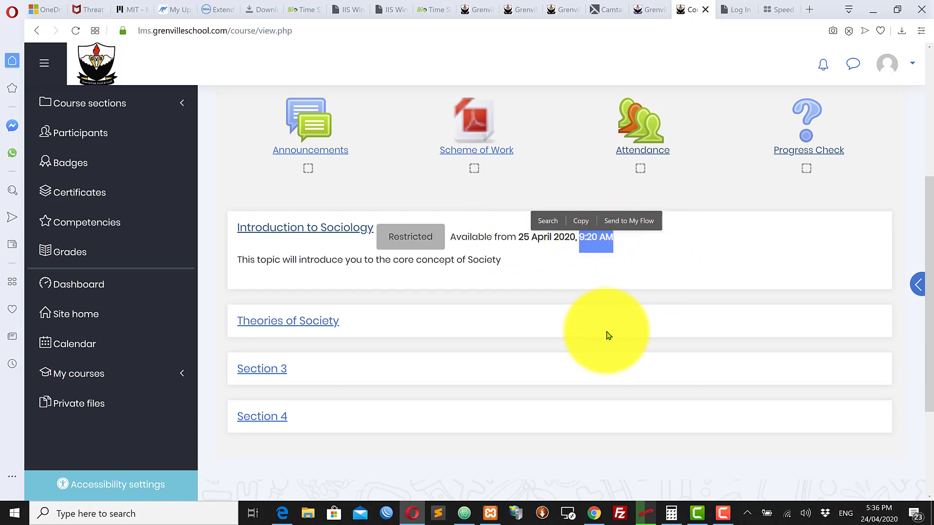
scroll(402, 311, "up", 3)
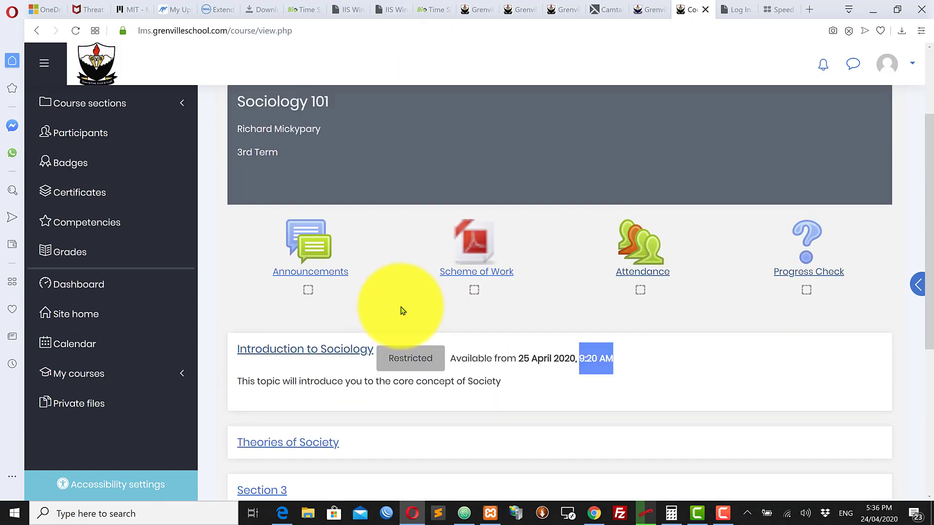
Examine the date and time of Introduction to Sociology in the student's view, switch to Chrome and open that topic.
scroll(516, 292, "down", 3)
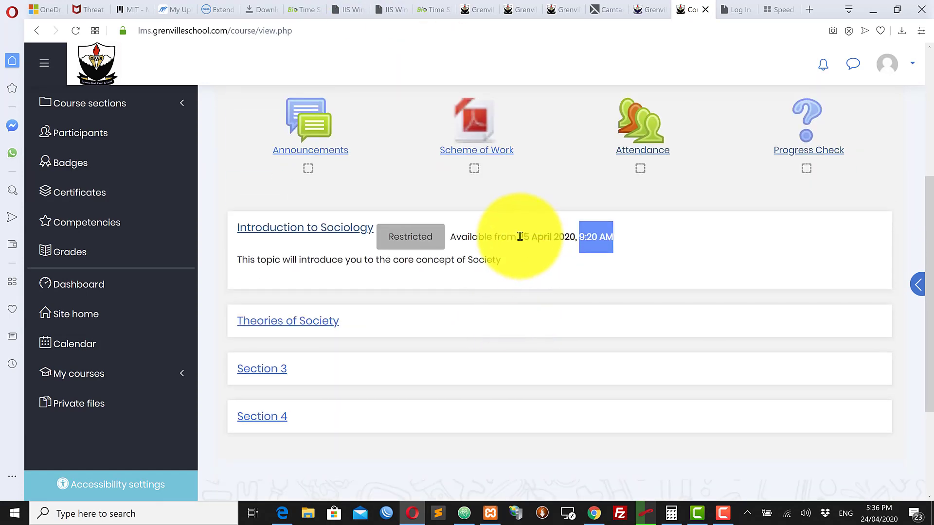
left_click_drag(520, 237, 622, 237)
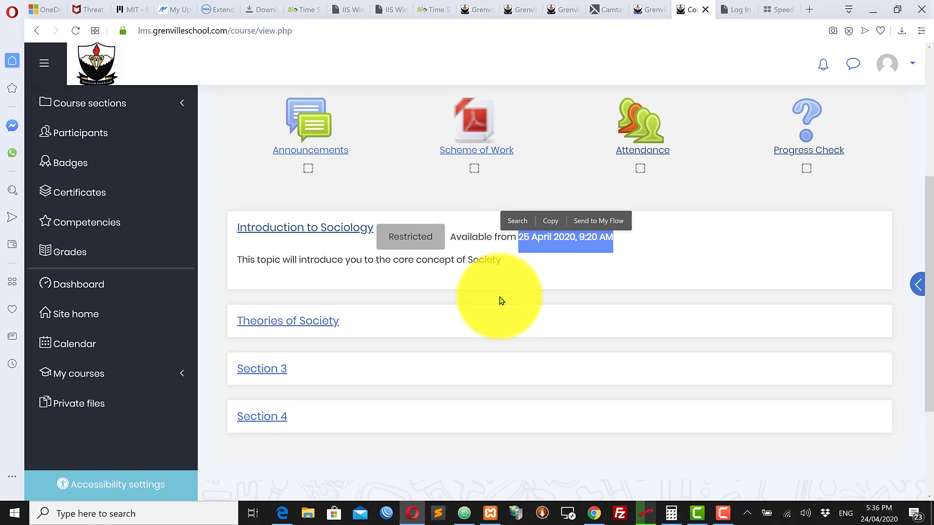
left_click(595, 515)
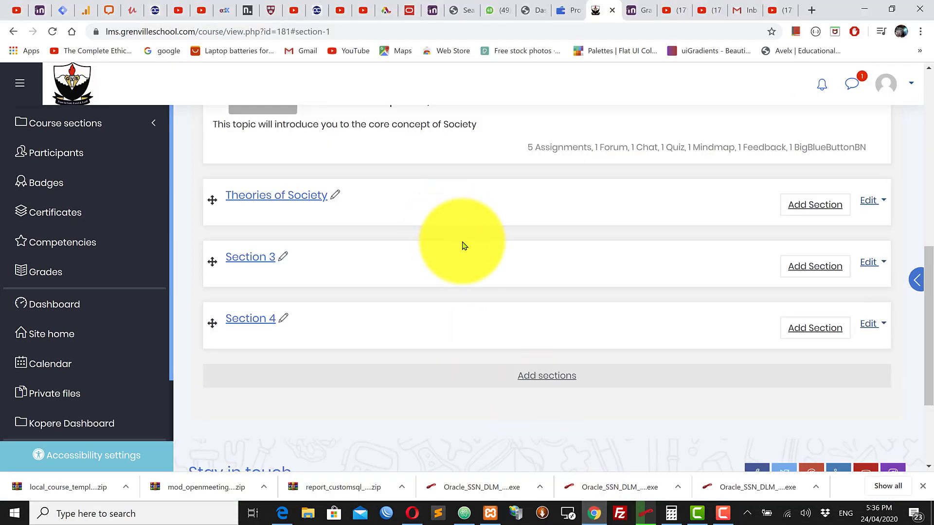
scroll(465, 246, "up", 5)
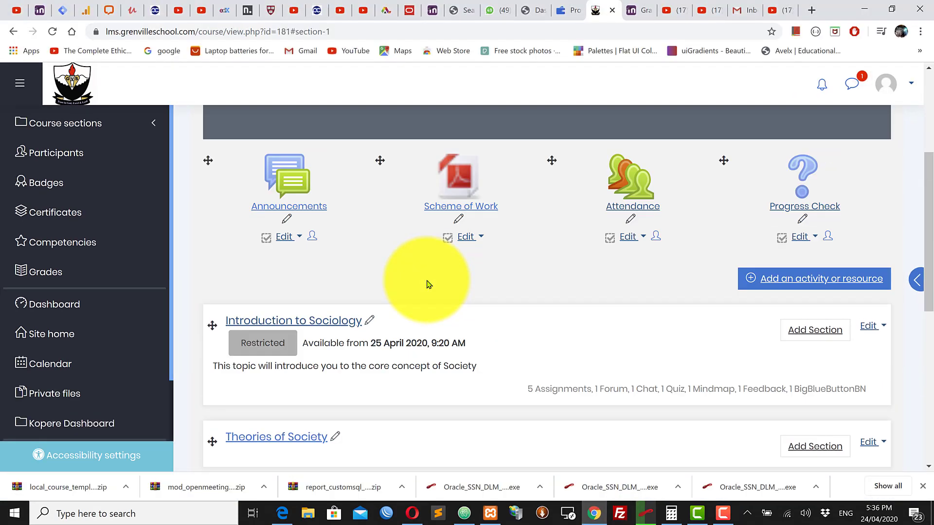
scroll(428, 287, "down", 3)
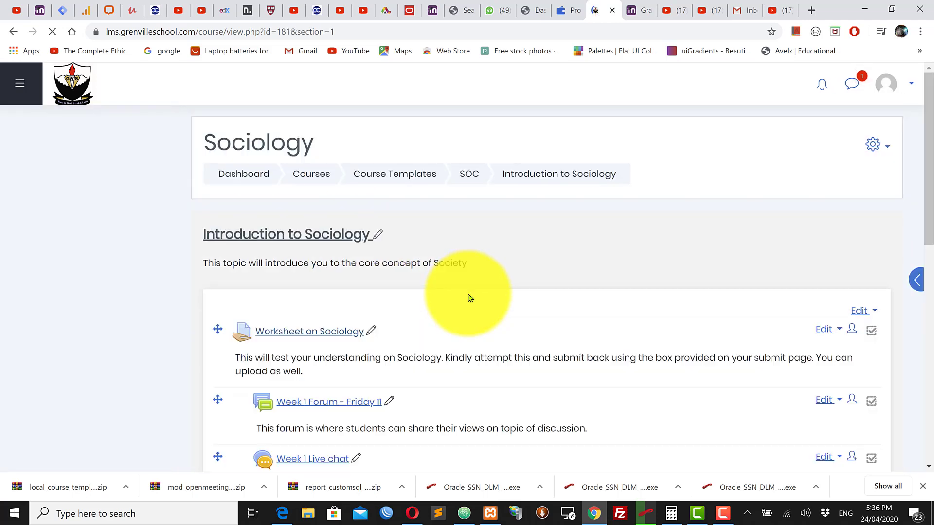
Open the settings of the Week 2 Assignment in Introduction to Sociology and expand its access restrictions.
scroll(472, 299, "down", 4)
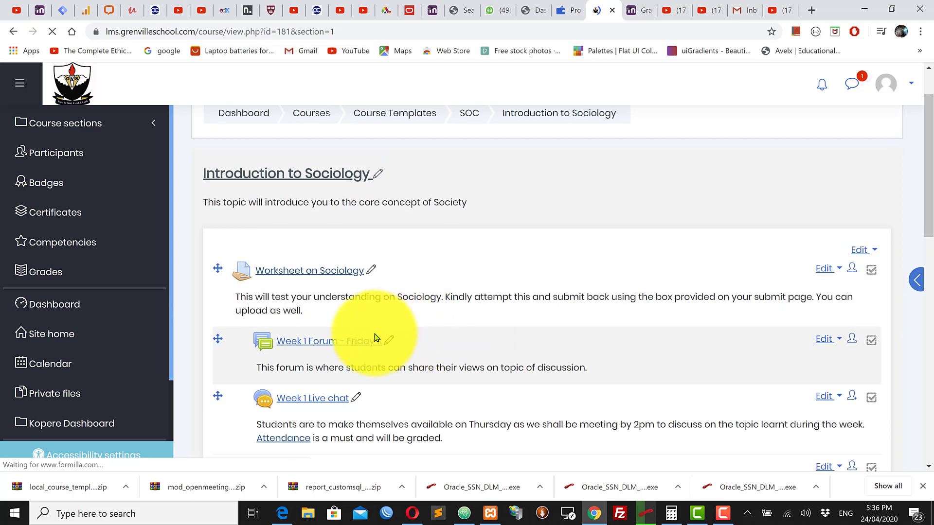
scroll(350, 323, "down", 2)
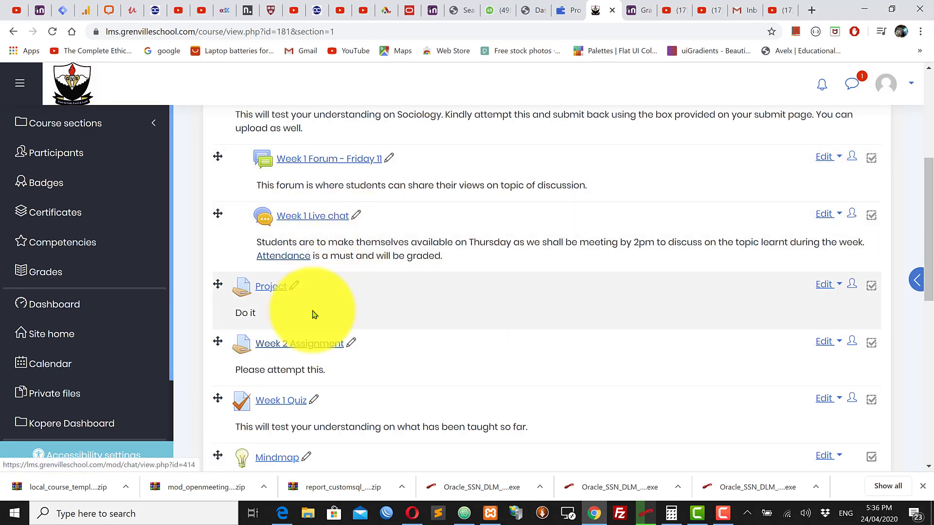
left_click(835, 344)
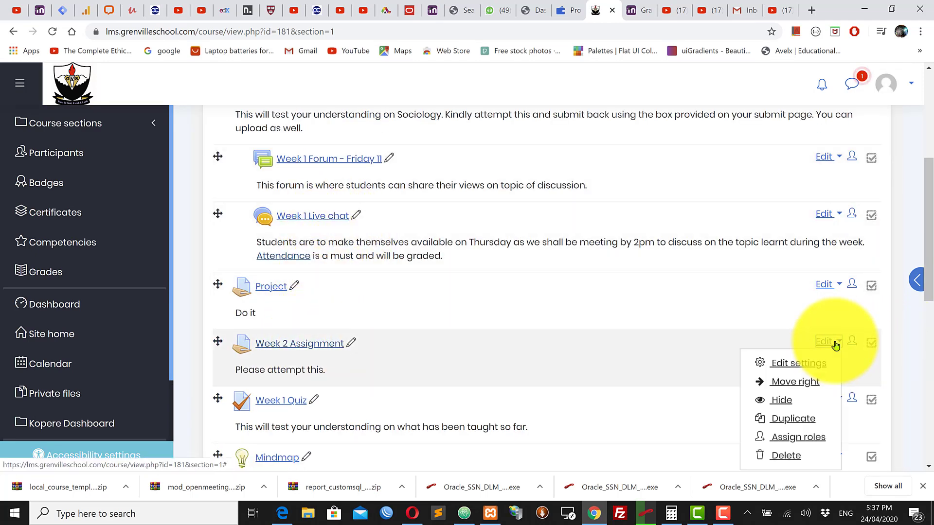
left_click(799, 369)
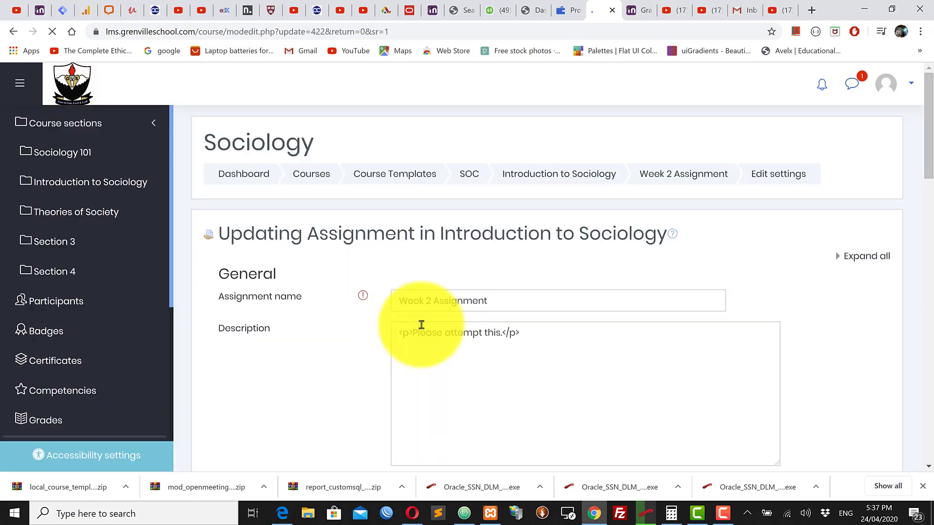
scroll(421, 328, "down", 12)
scroll(423, 330, "down", 10)
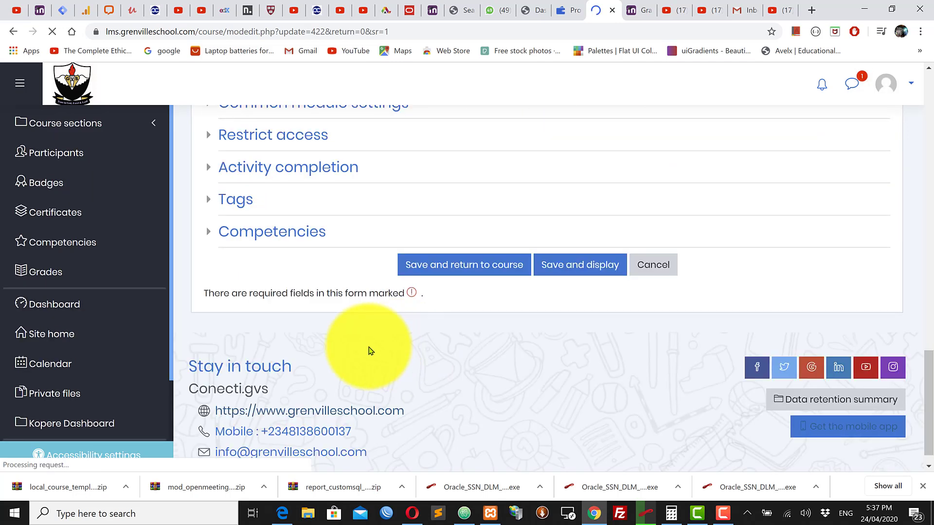
left_click(289, 134)
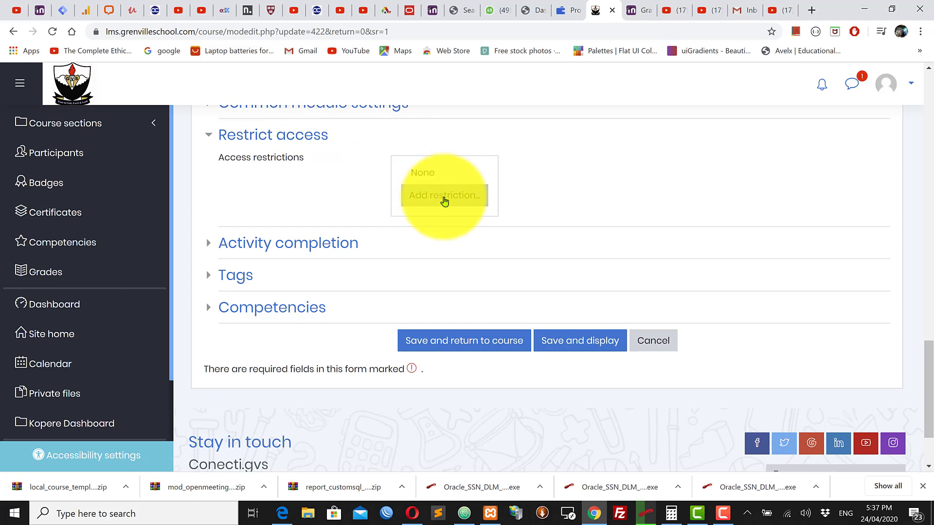
Add an activity completion restriction to the Week 2 Assignment that requires Observation Report 1 as the completed activity.
scroll(448, 202, "up", 20)
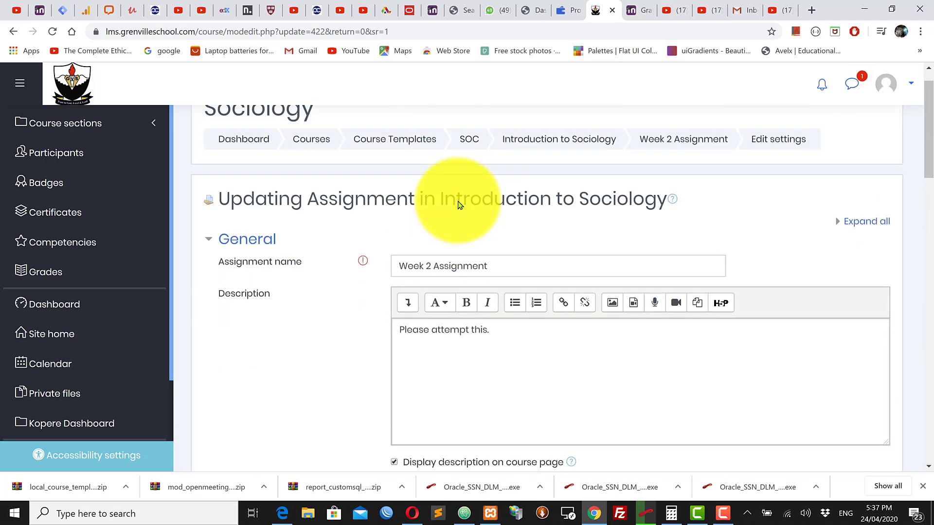
scroll(461, 206, "down", 20)
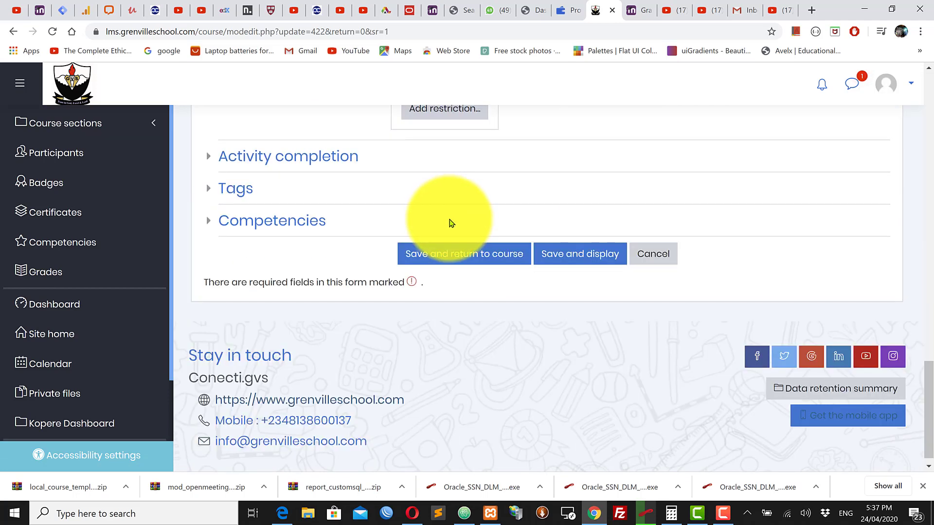
scroll(448, 222, "up", 5)
scroll(448, 229, "down", 6)
scroll(438, 219, "up", 2)
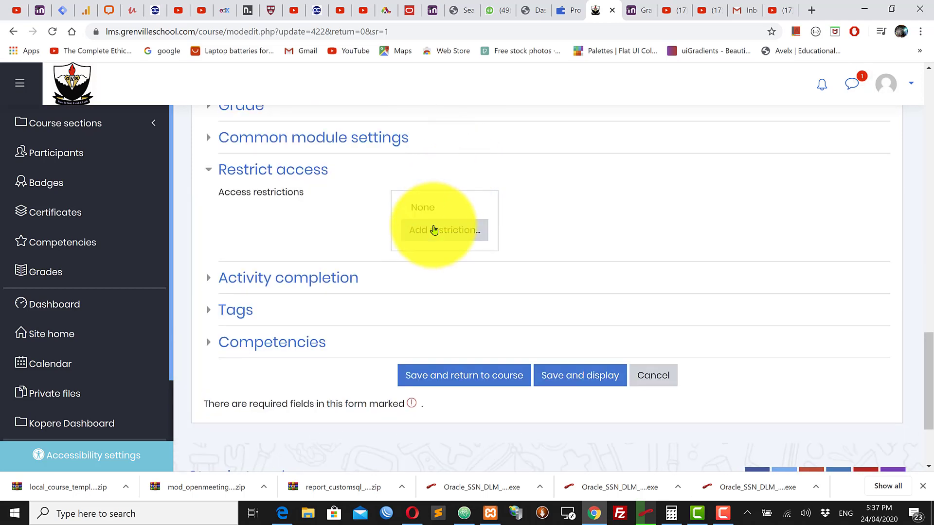
left_click(434, 231)
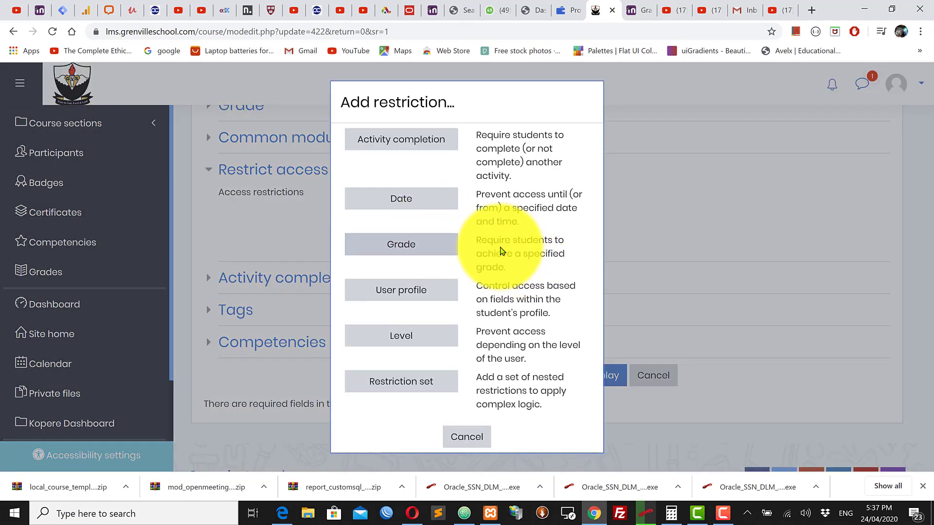
left_click(395, 143)
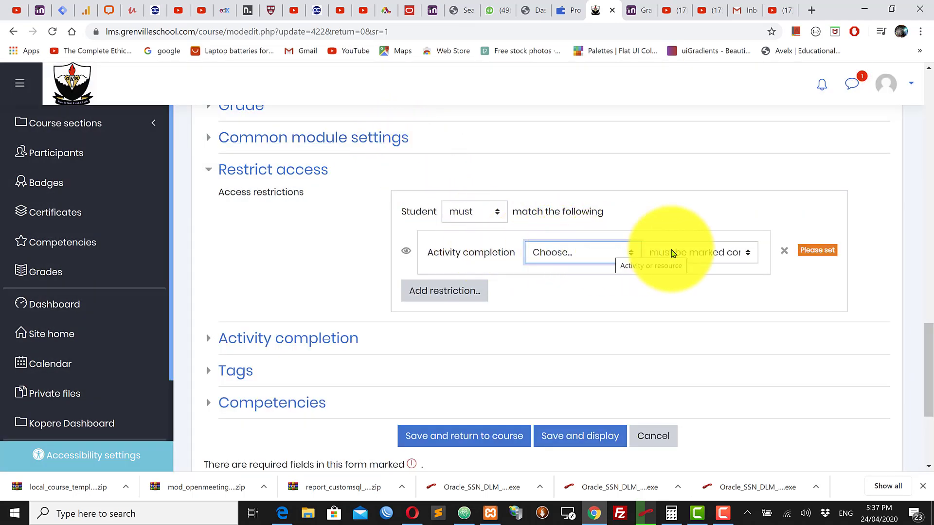
left_click(587, 260)
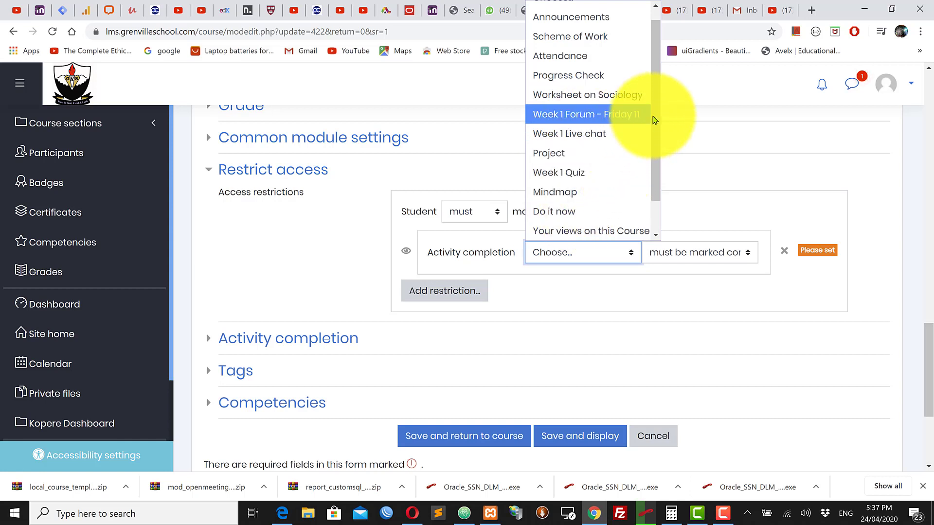
left_click_drag(654, 119, 661, 178)
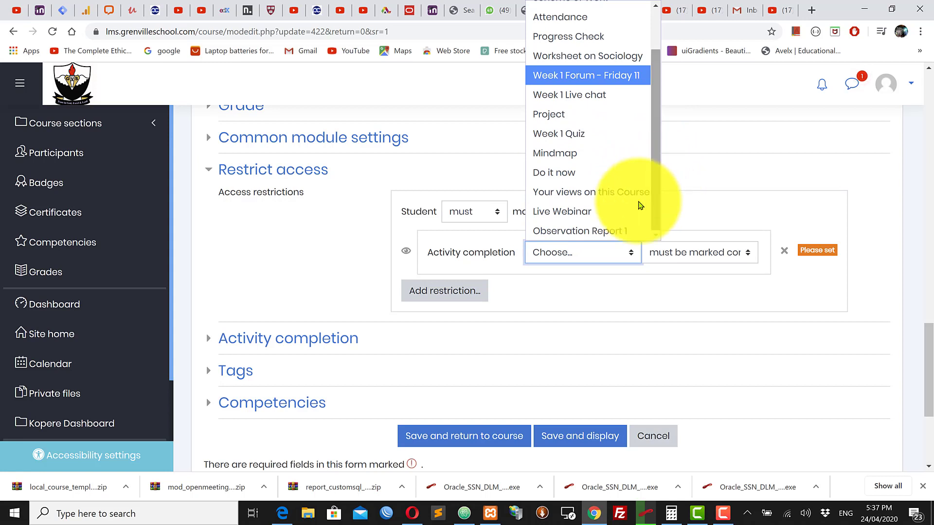
left_click(583, 231)
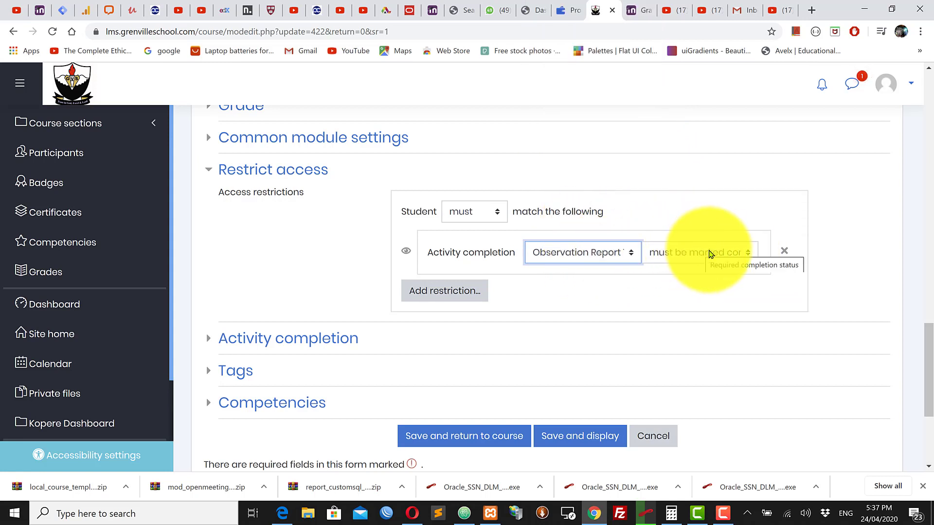
Save the Week 2 Assignment's settings and display the assignment's page.
scroll(425, 239, "up", 15)
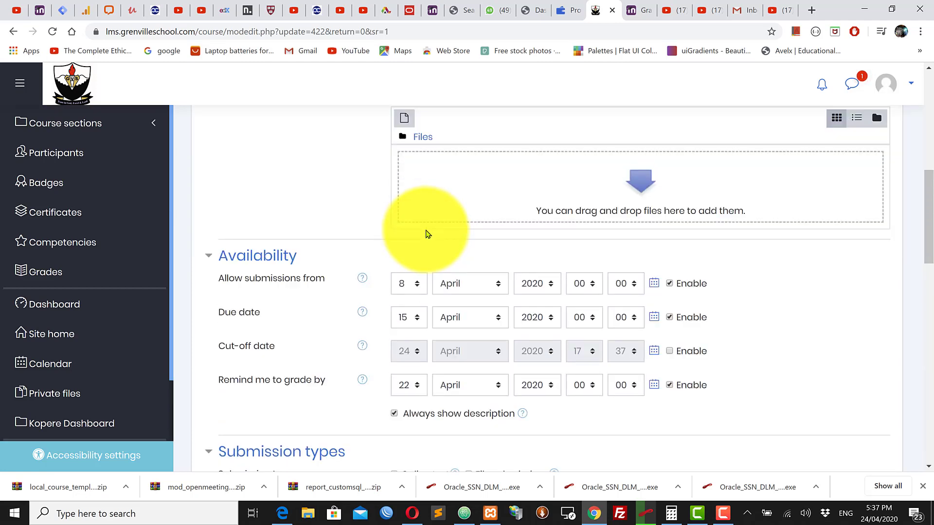
scroll(426, 234, "up", 10)
scroll(425, 235, "down", 20)
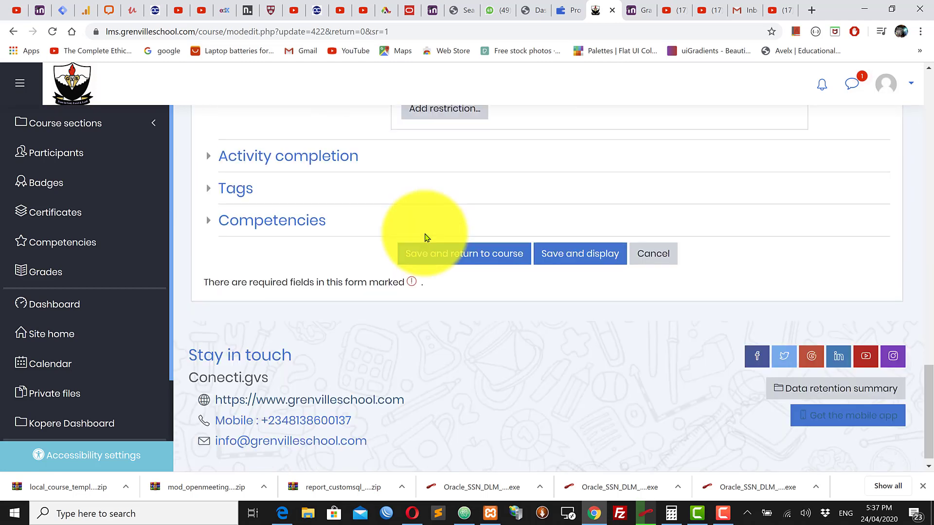
left_click(573, 258)
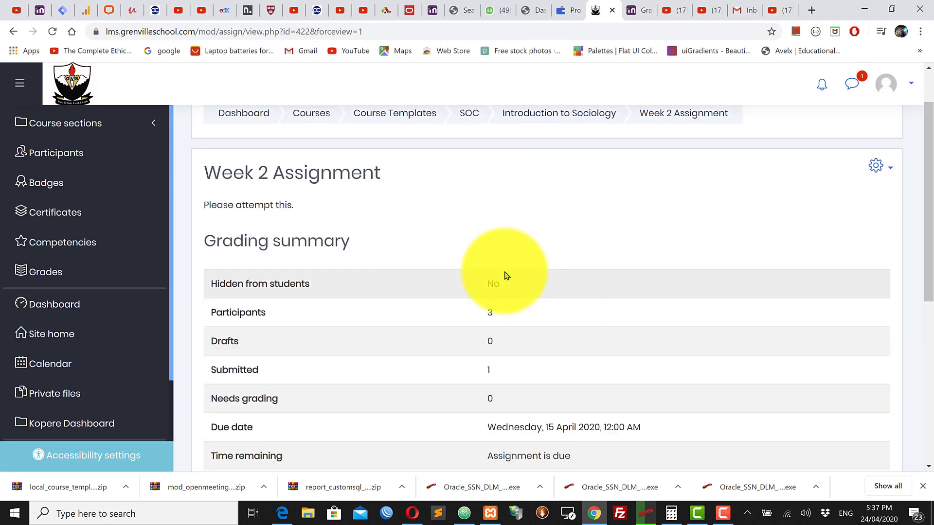
scroll(505, 275, "down", 5)
scroll(505, 275, "up", 8)
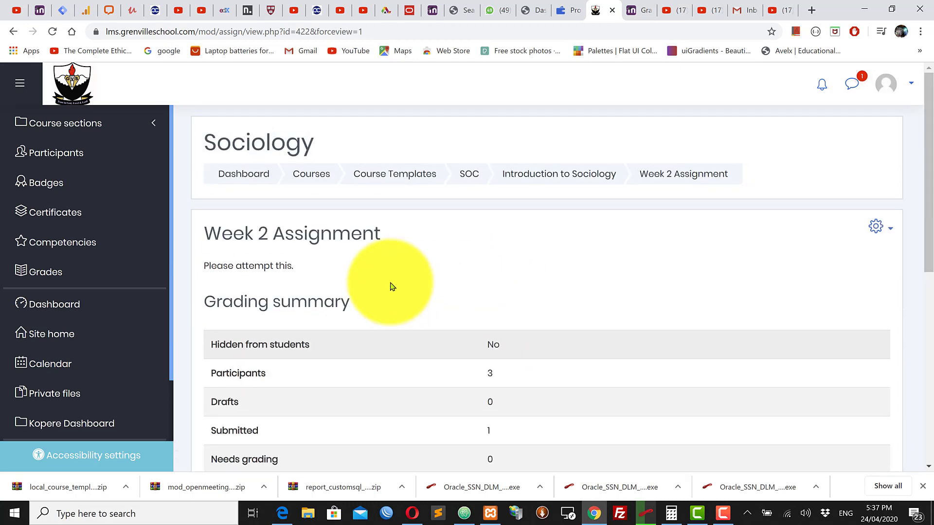
Return to the SOC course, open Introduction to Sociology and examine the restriction notice under Week 2 Assignment and the Observation Report 1 activity.
left_click(477, 176)
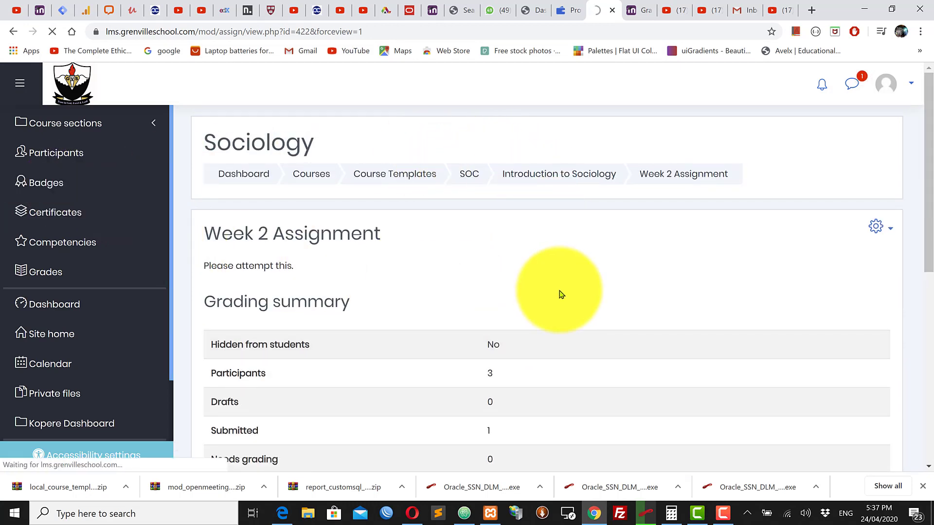
scroll(562, 294, "down", 5)
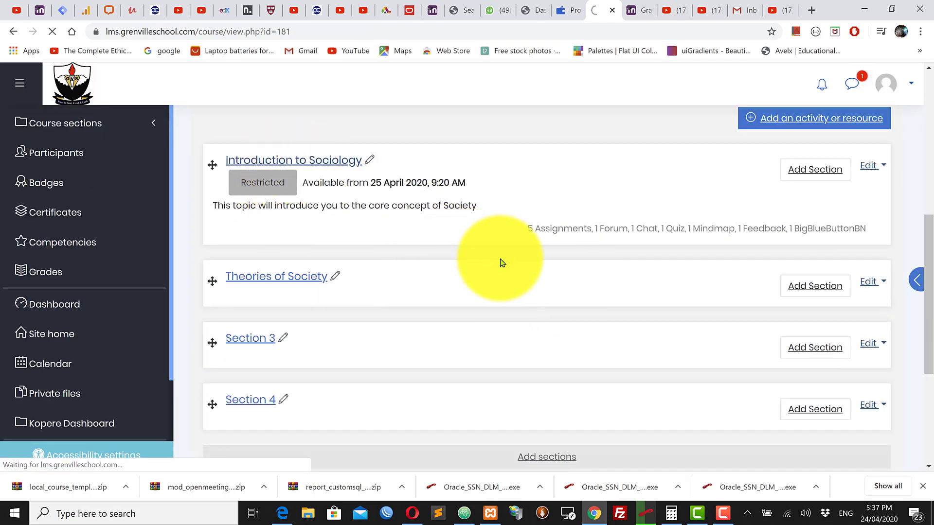
scroll(504, 269, "down", 9)
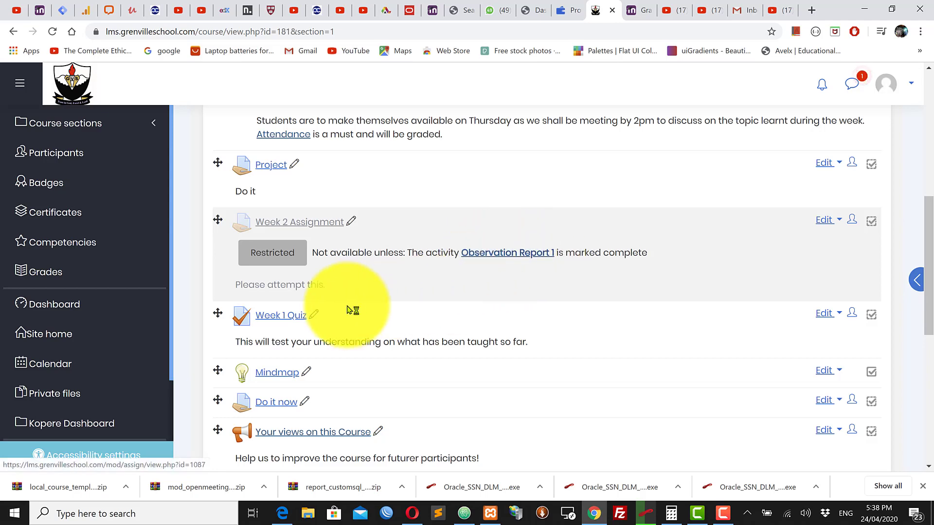
scroll(340, 317, "down", 4)
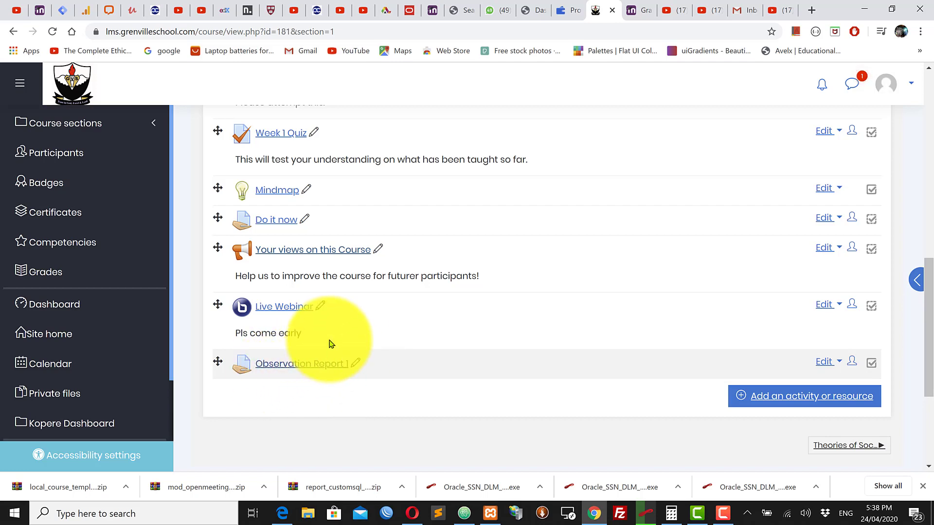
scroll(326, 336, "up", 6)
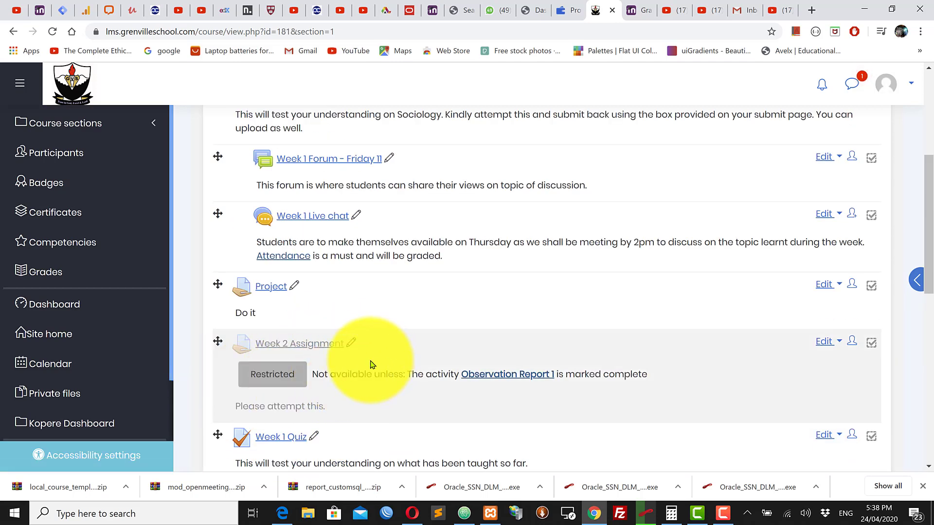
scroll(249, 314, "up", 5)
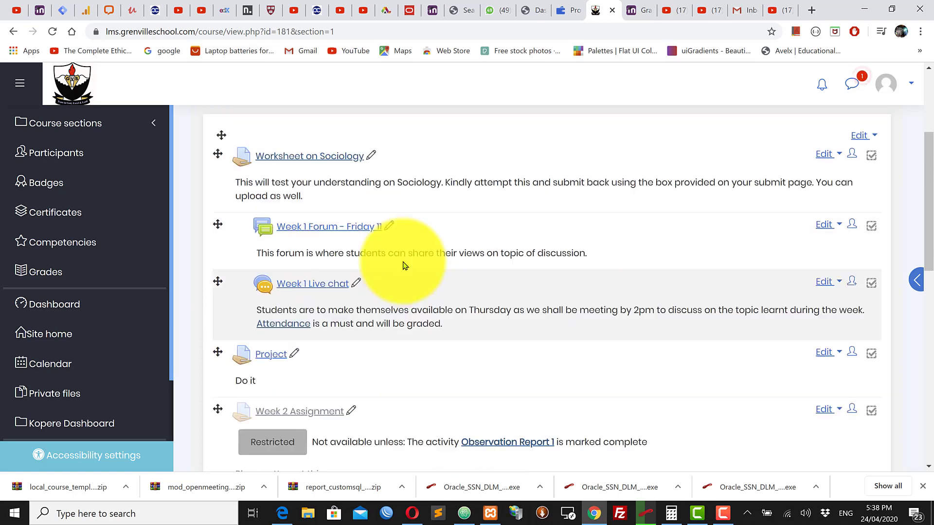